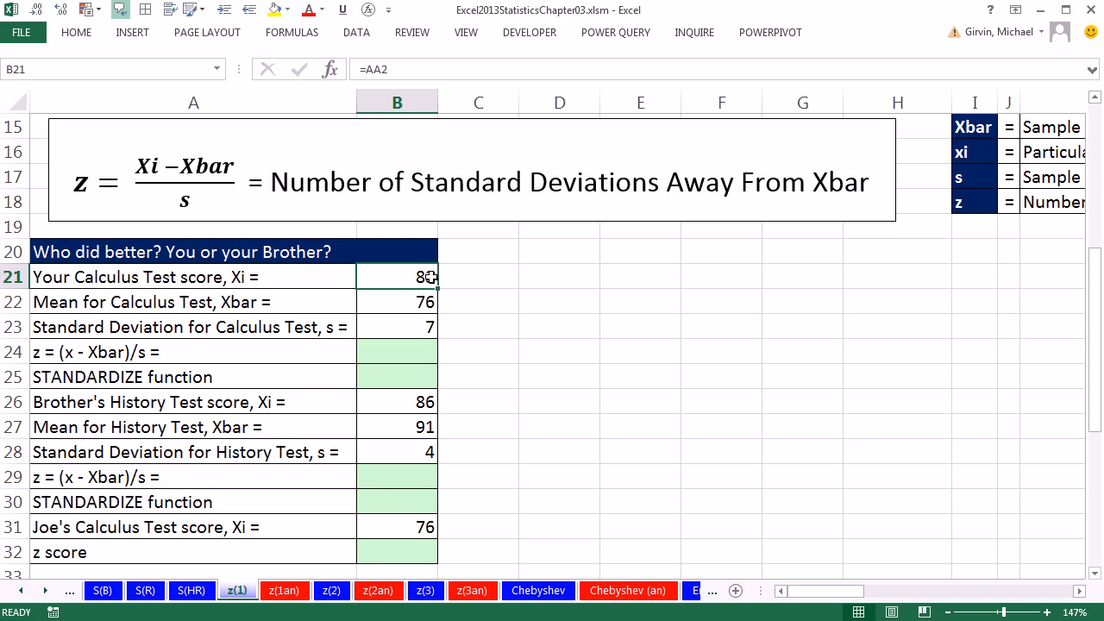
Step: Compare your calculus score and your brother's history score with their class means in column B
click(424, 402)
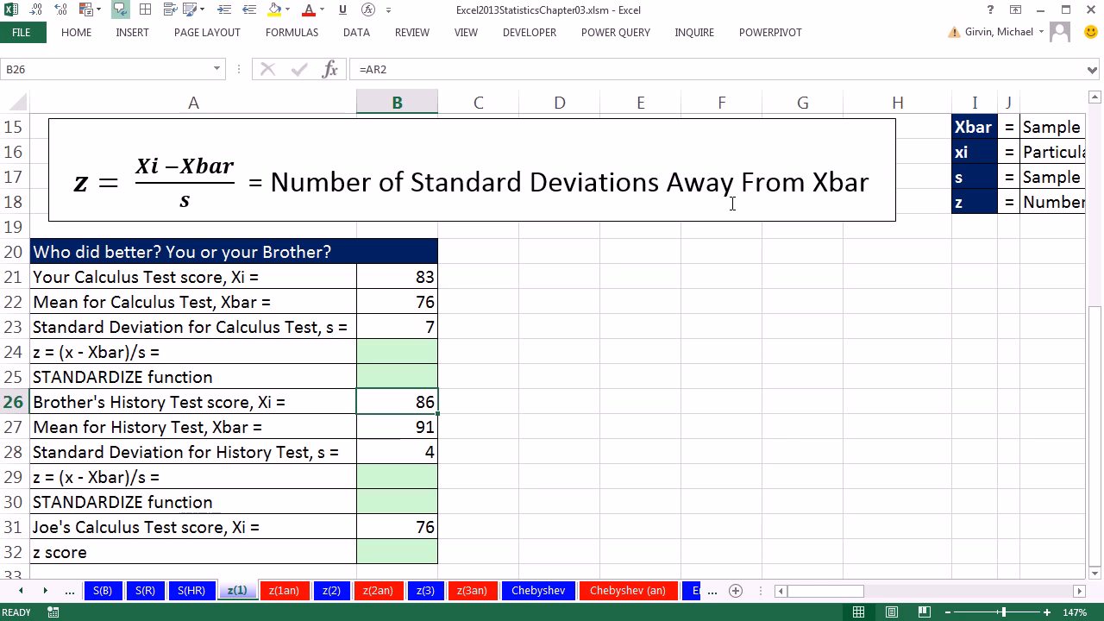
click(410, 303)
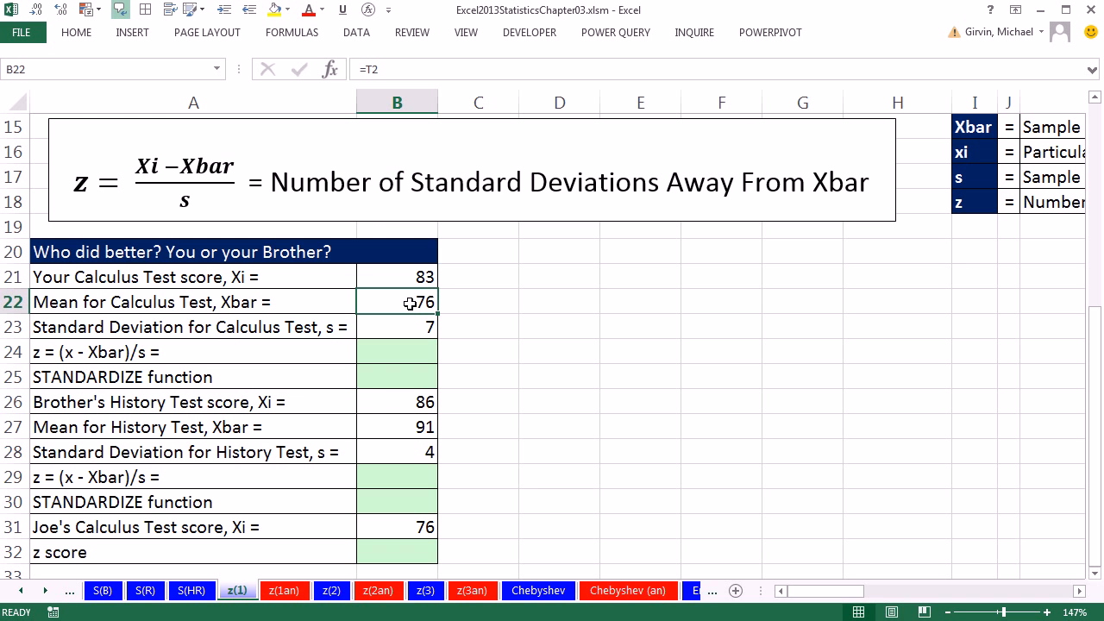
click(407, 279)
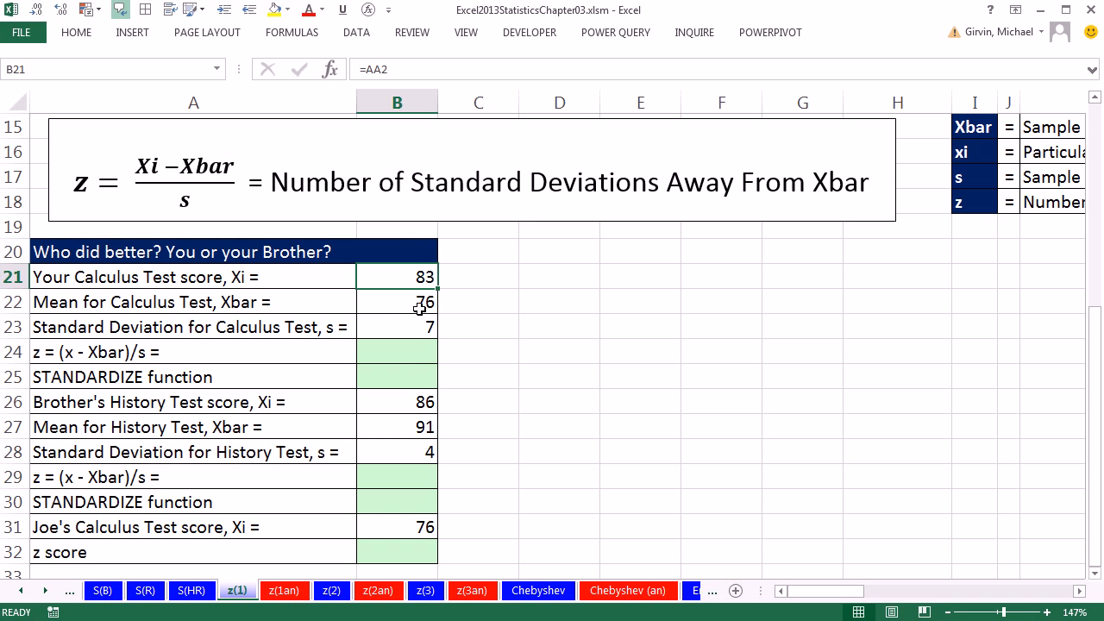
click(406, 427)
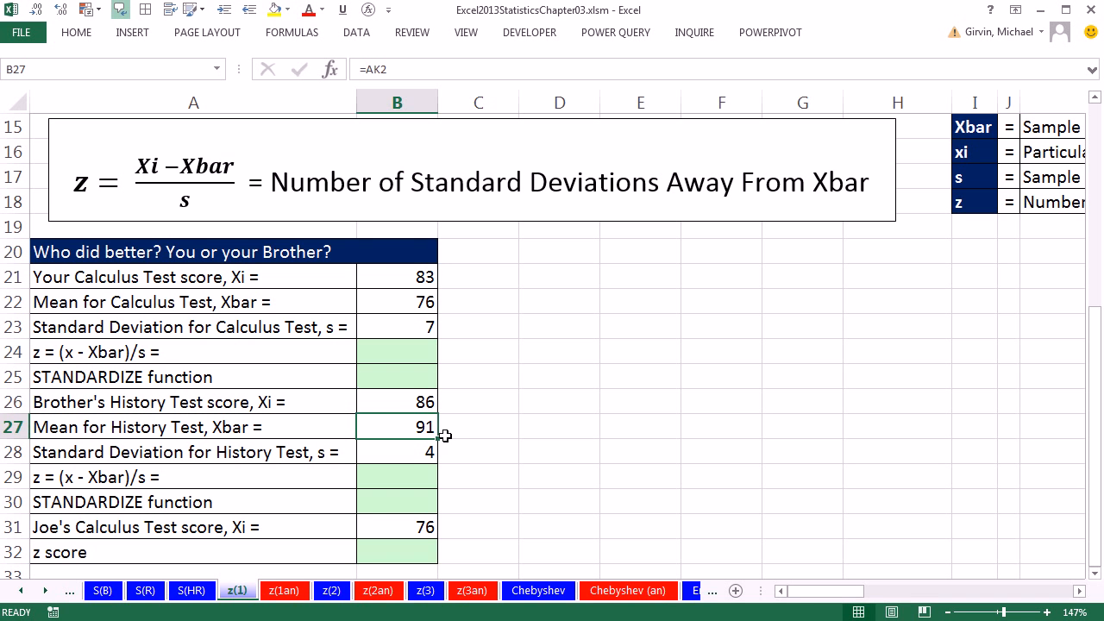
click(399, 402)
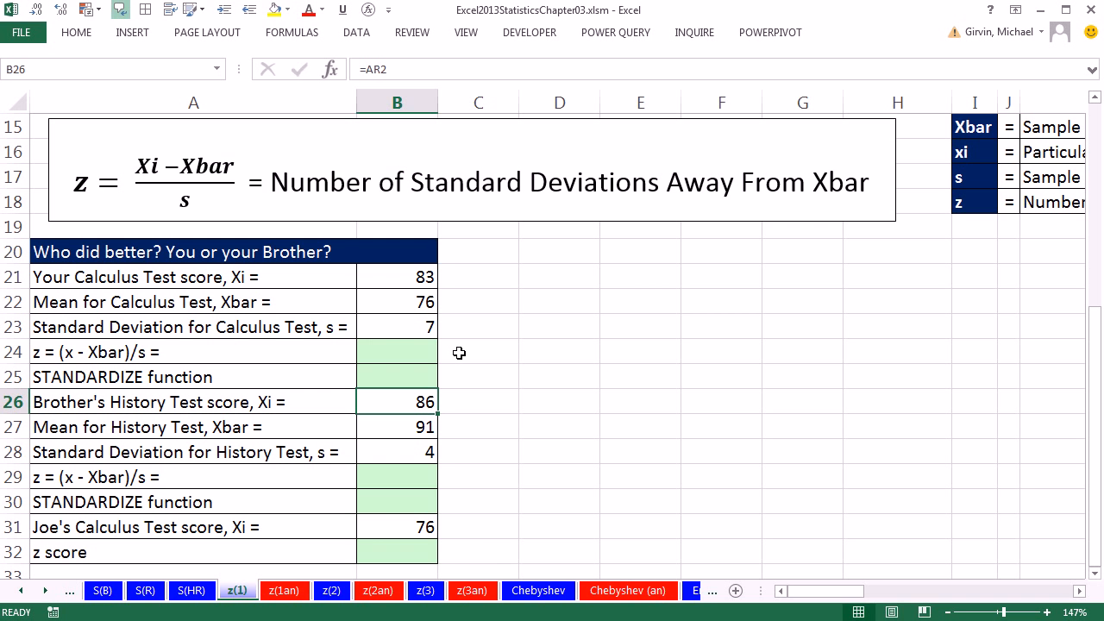
click(419, 277)
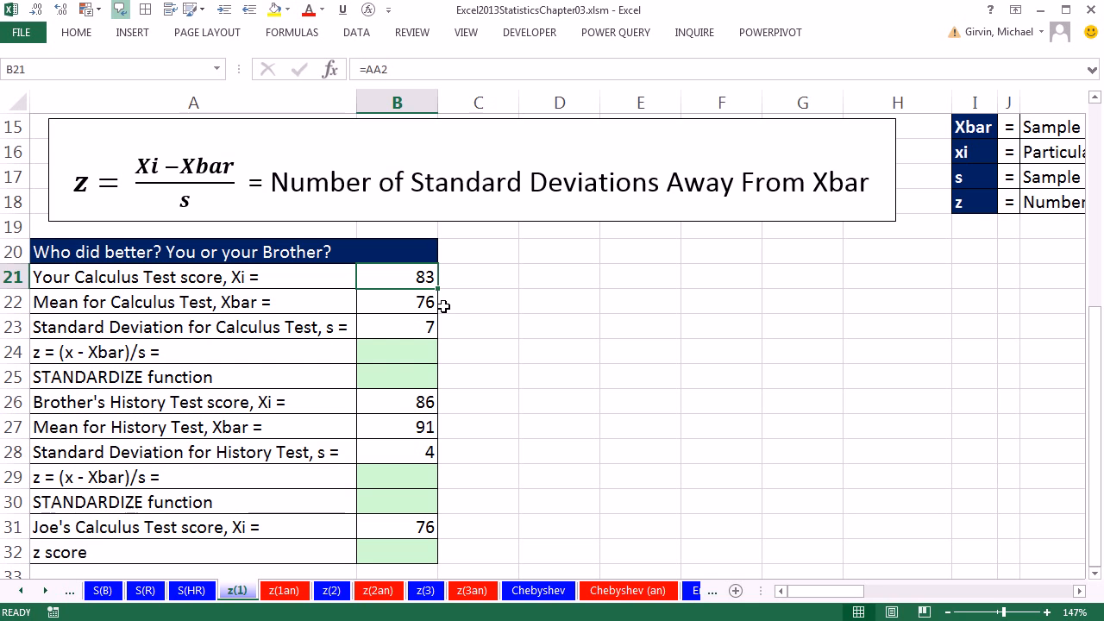
Step: Enter the calculus deviation formula =(B21-B22) in B24, subtracting the mean from your test score
click(425, 347)
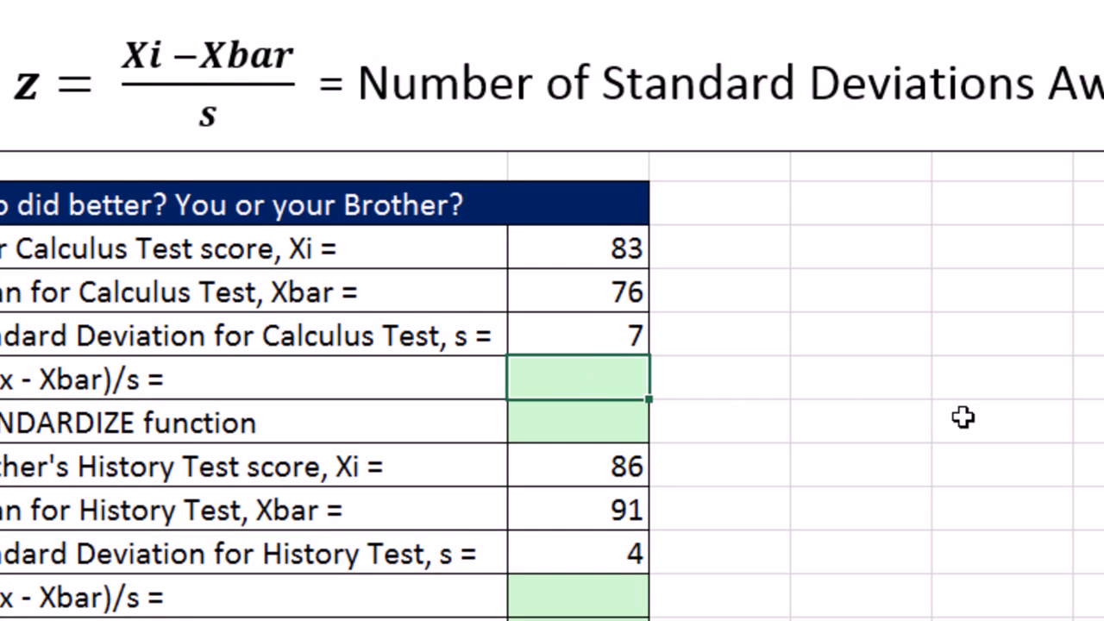
text(=()
key(Up)
key(Up)
key(Up)
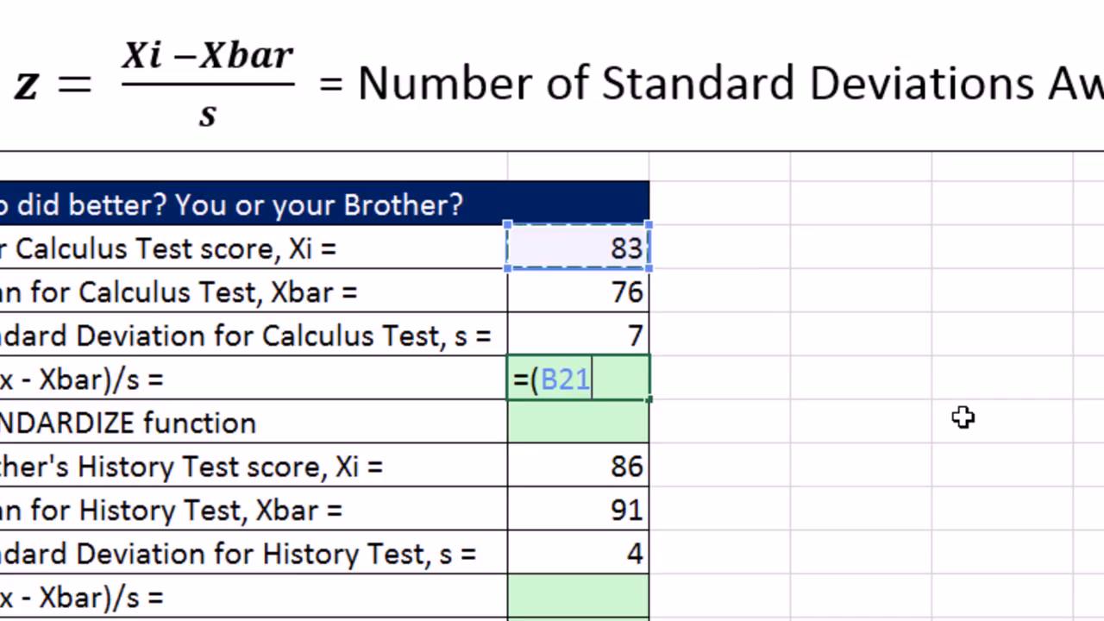
text(-)
key(Up)
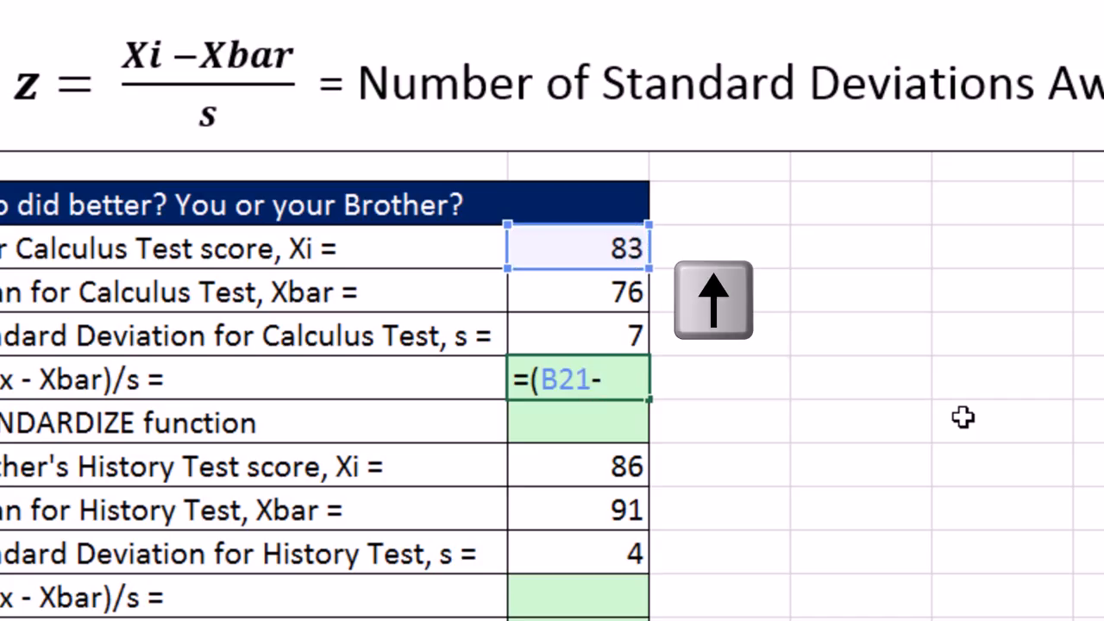
key(Up)
text())
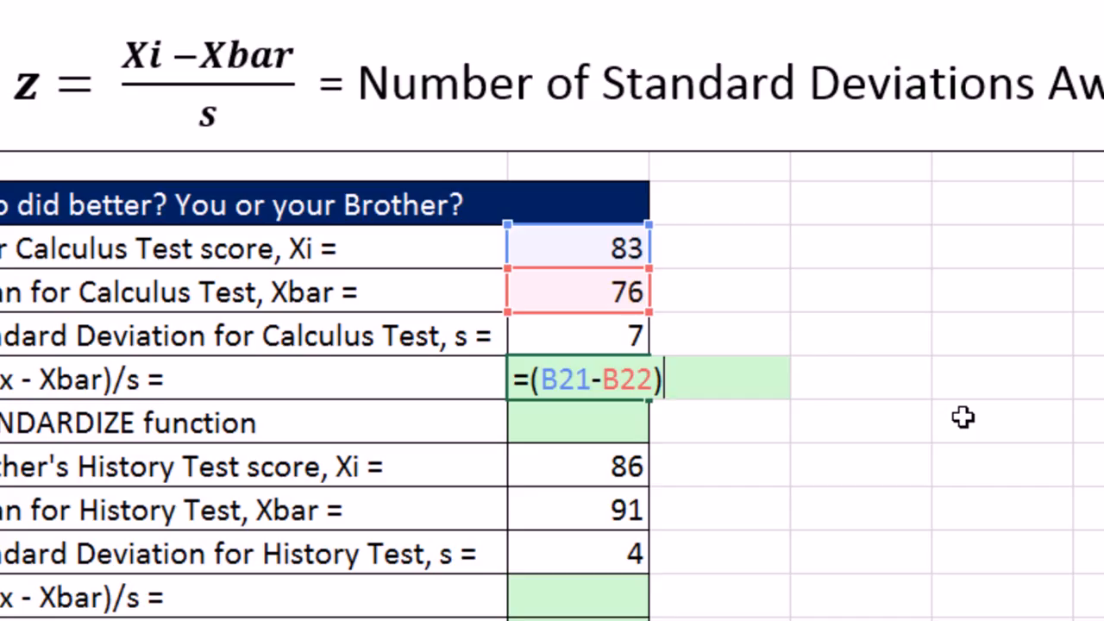
key(ctrl+Return)
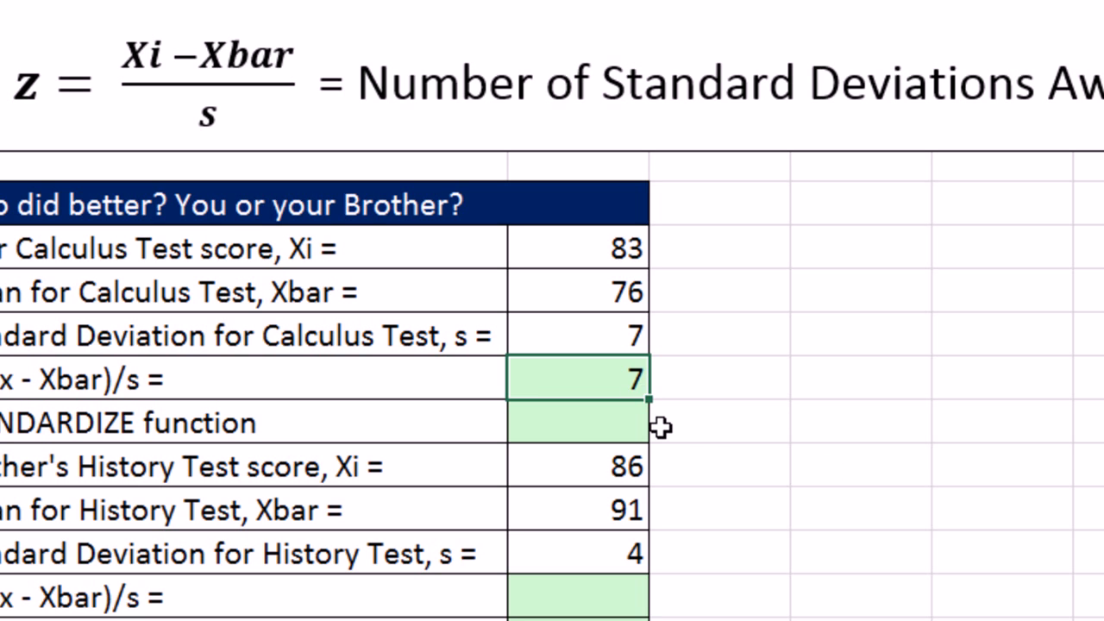
Step: Complete the calculus z-score in B24 by dividing the deviation by the standard deviation, making it =(B21-B22)/B23
key(F2)
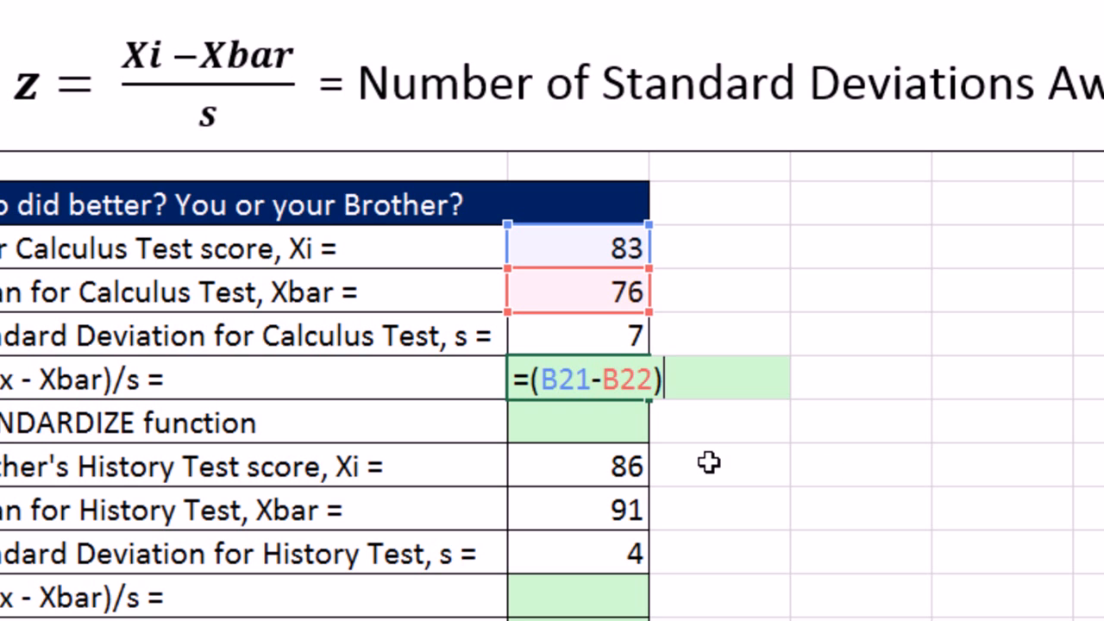
text(/)
key(Up)
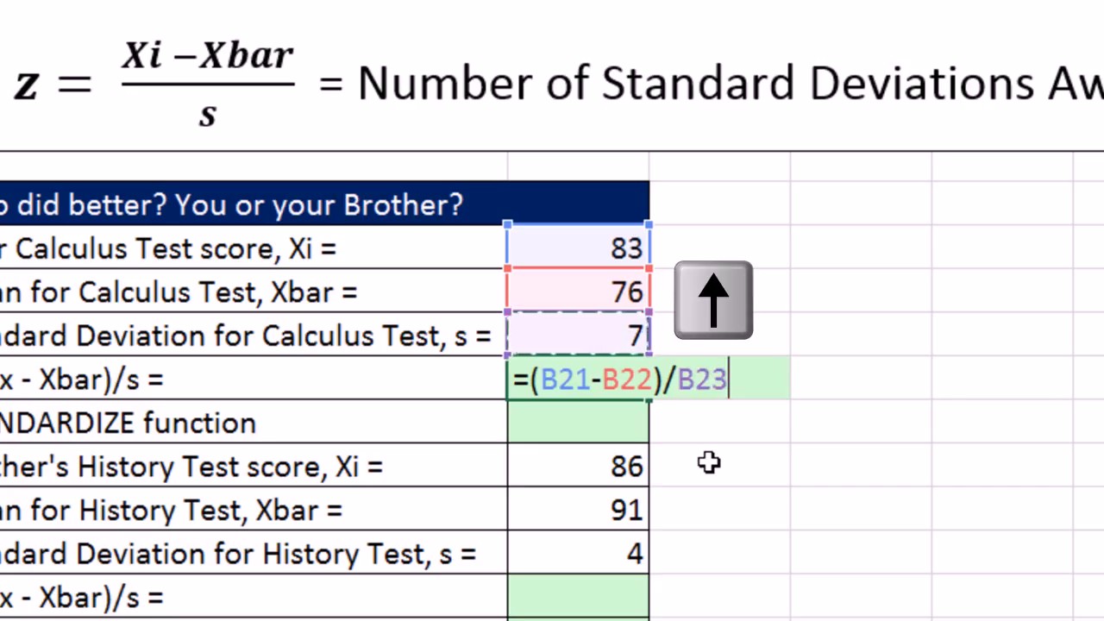
key(ctrl+Return)
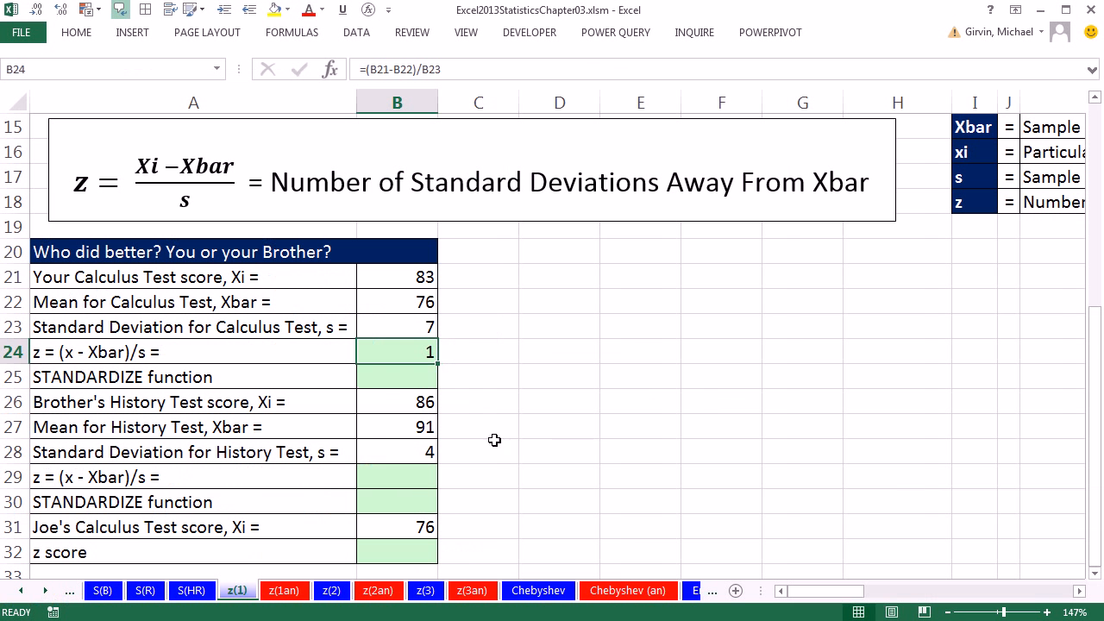
Step: Enter the history deviation formula =(B26-B27) in B29, subtracting the mean from your brother's score
click(406, 481)
text(=()
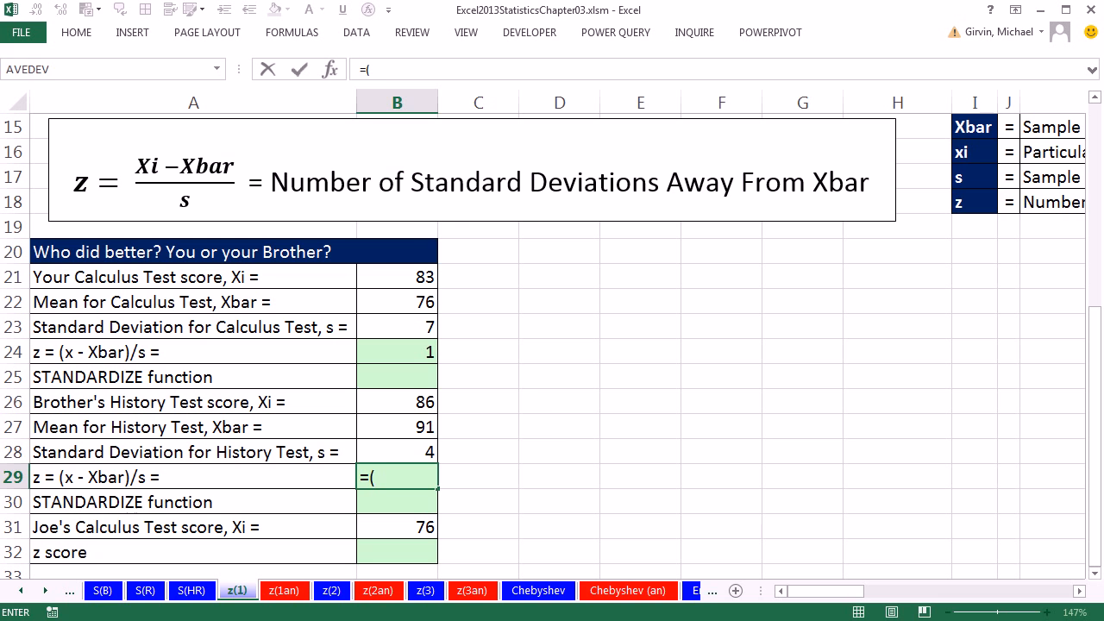
key(Up)
key(Up)
key(Up)
text(-)
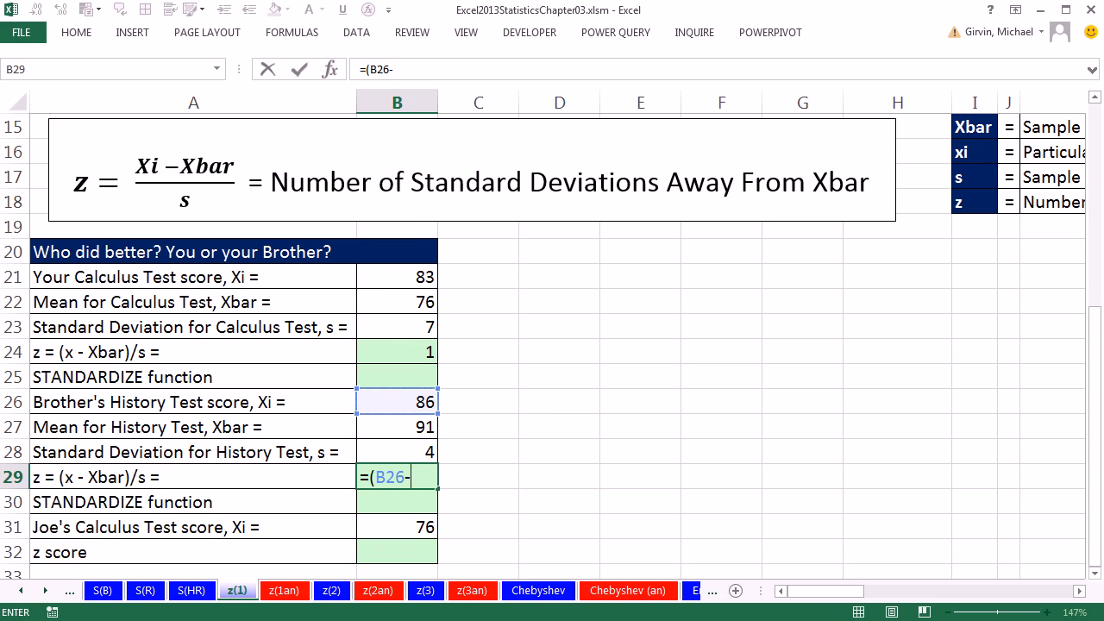
key(Up)
key(Up)
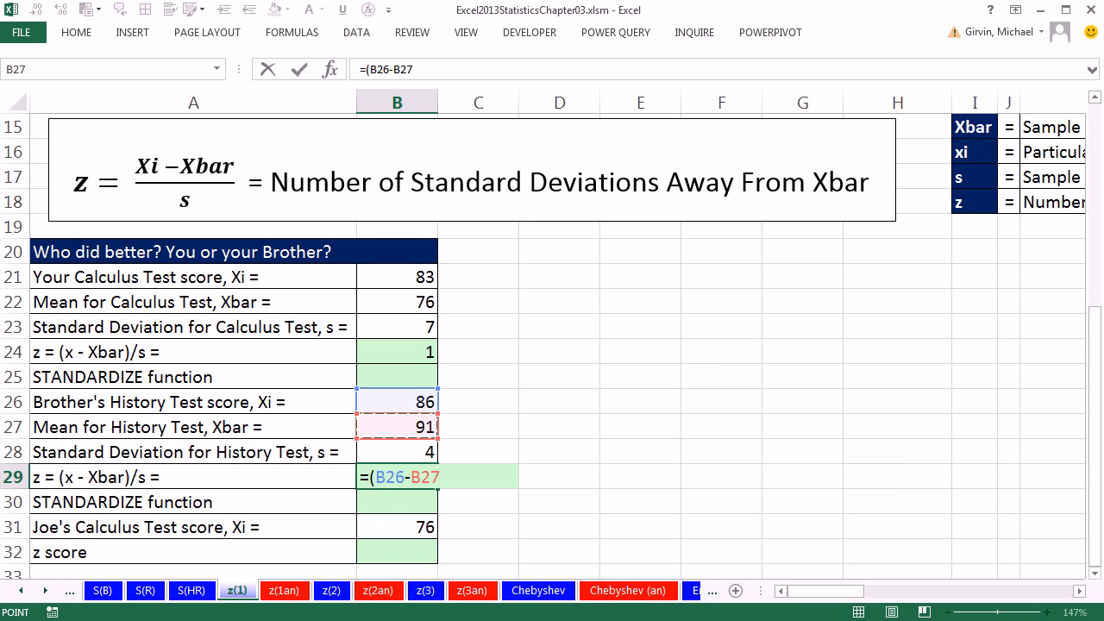
key(ctrl+Return)
key(ctrl+Return)
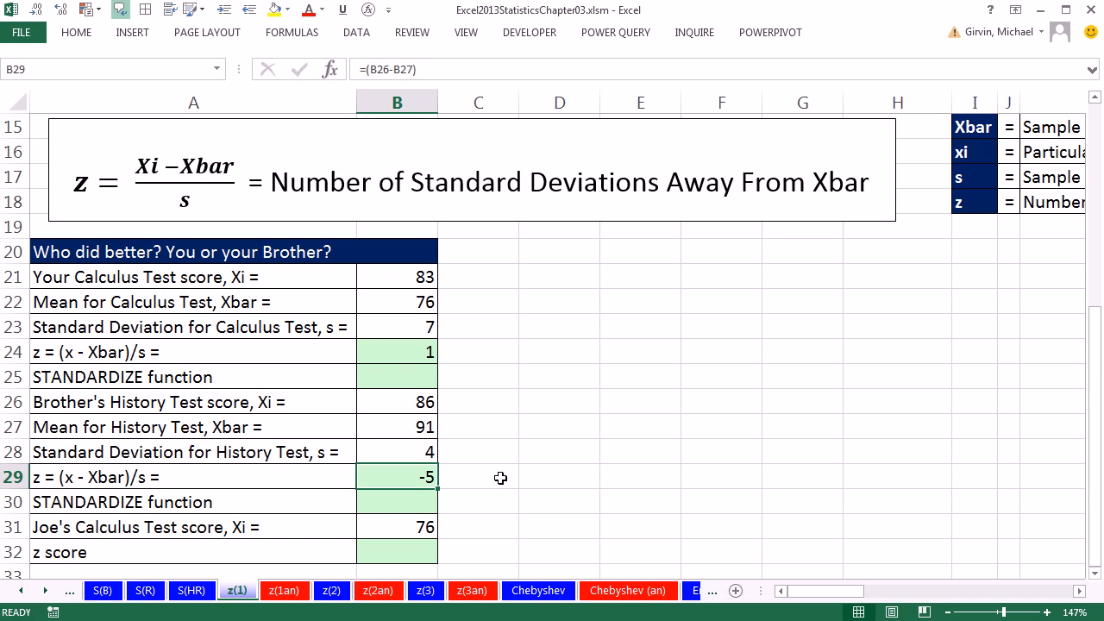
Step: Extend the formula in B29 to =(B26-B27)/B28 and compare the history z-score with the calculus one in B24
key(F2)
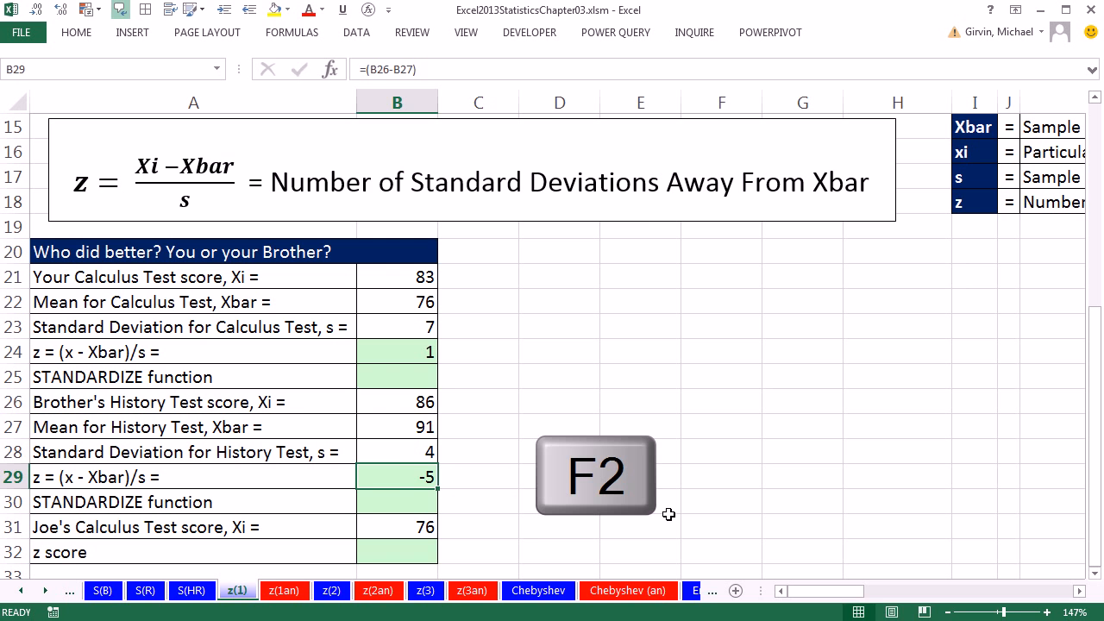
text(/)
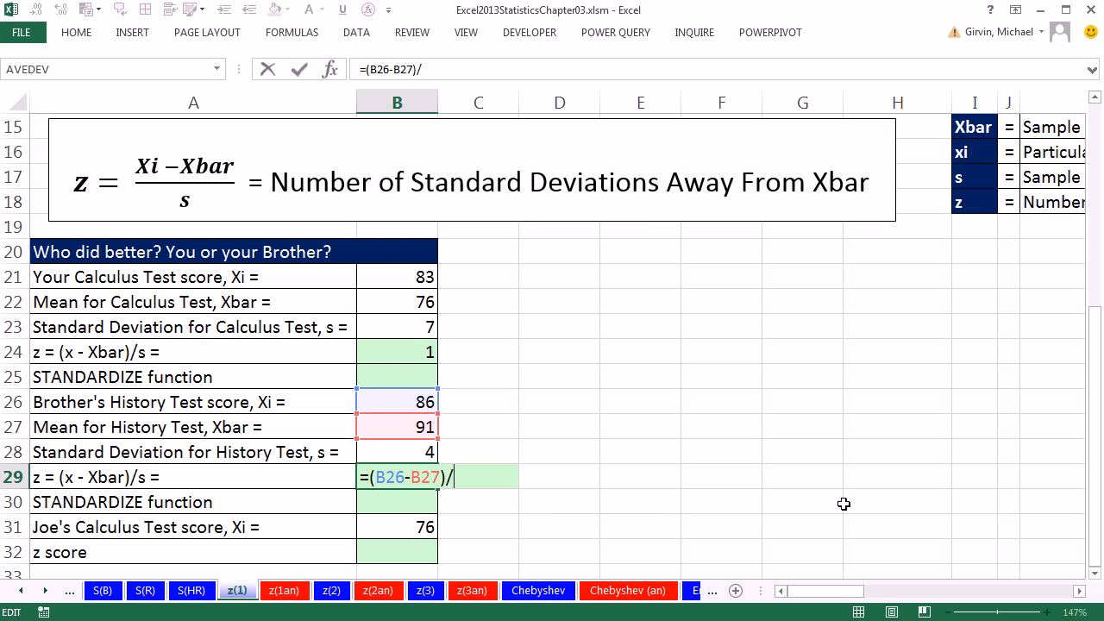
key(Up)
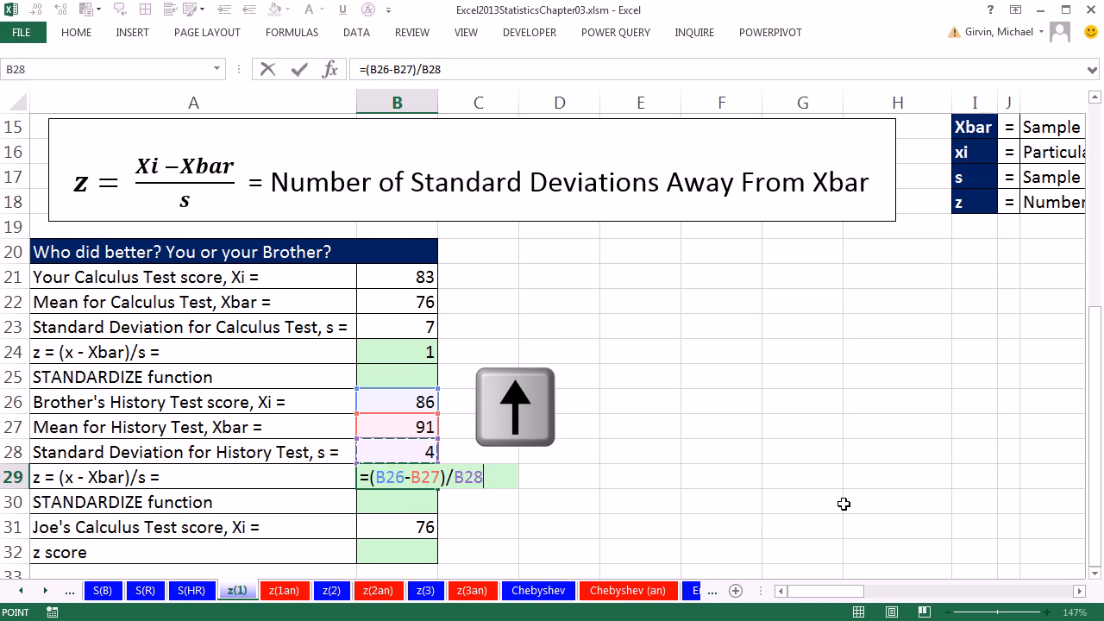
key(ctrl+Return)
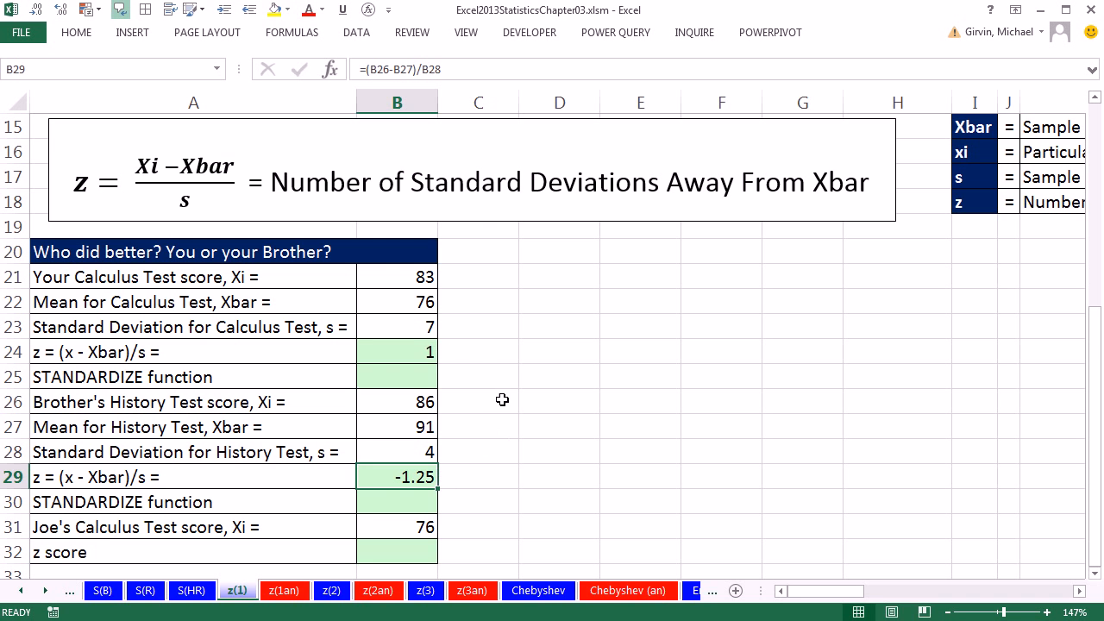
click(415, 351)
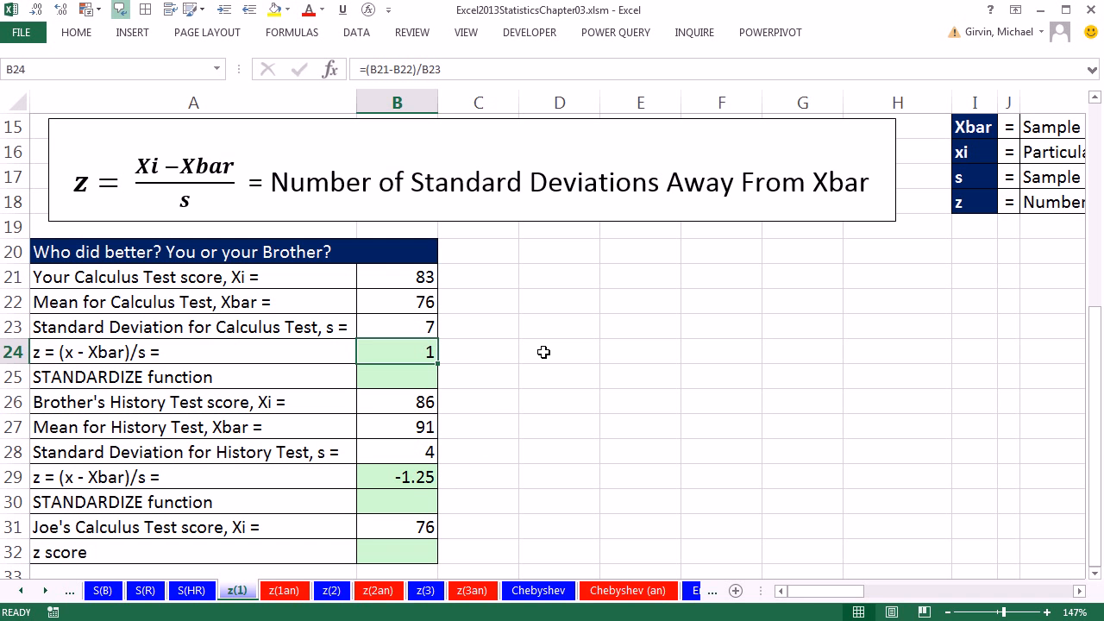
click(407, 480)
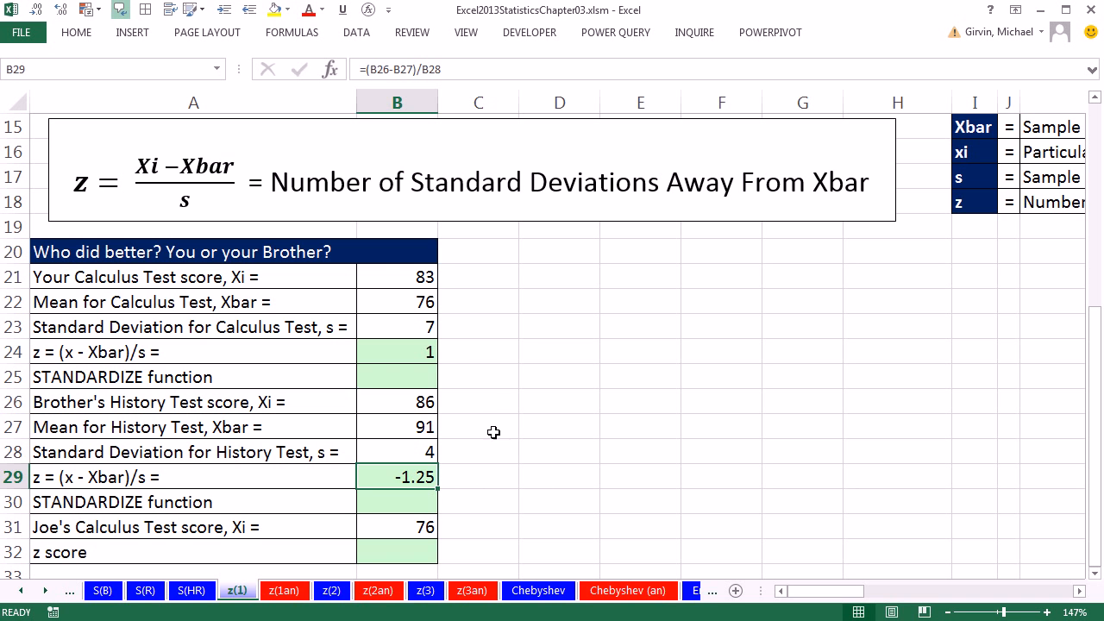
Step: Calculate the calculus z-score in B25 with =STANDARDIZE(B21,B22,B23) and read the red note beside the table
click(418, 381)
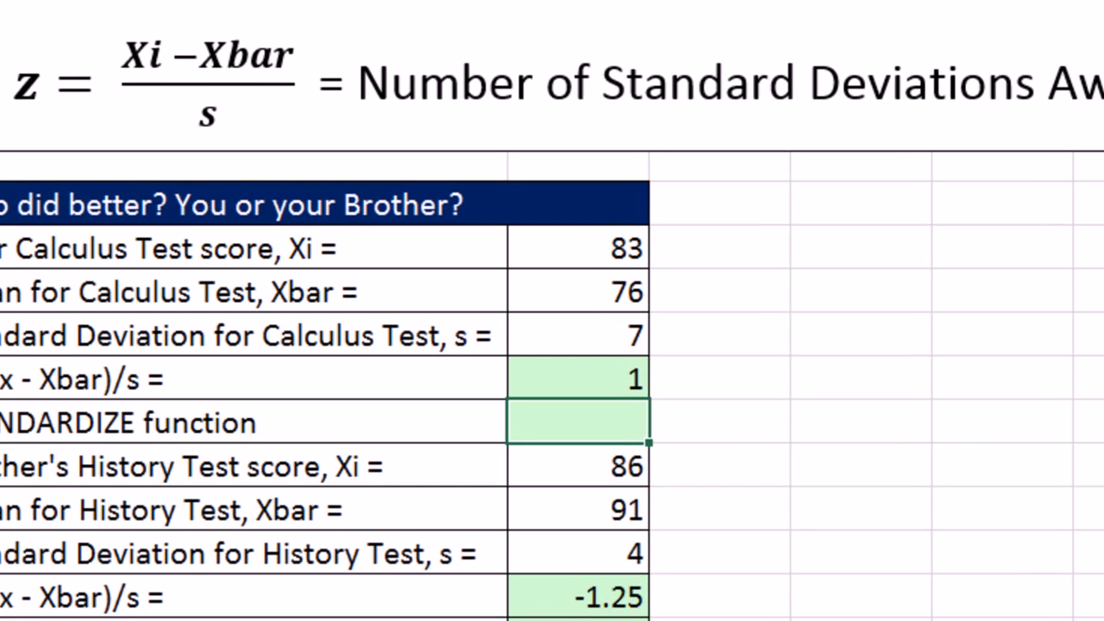
text(=st)
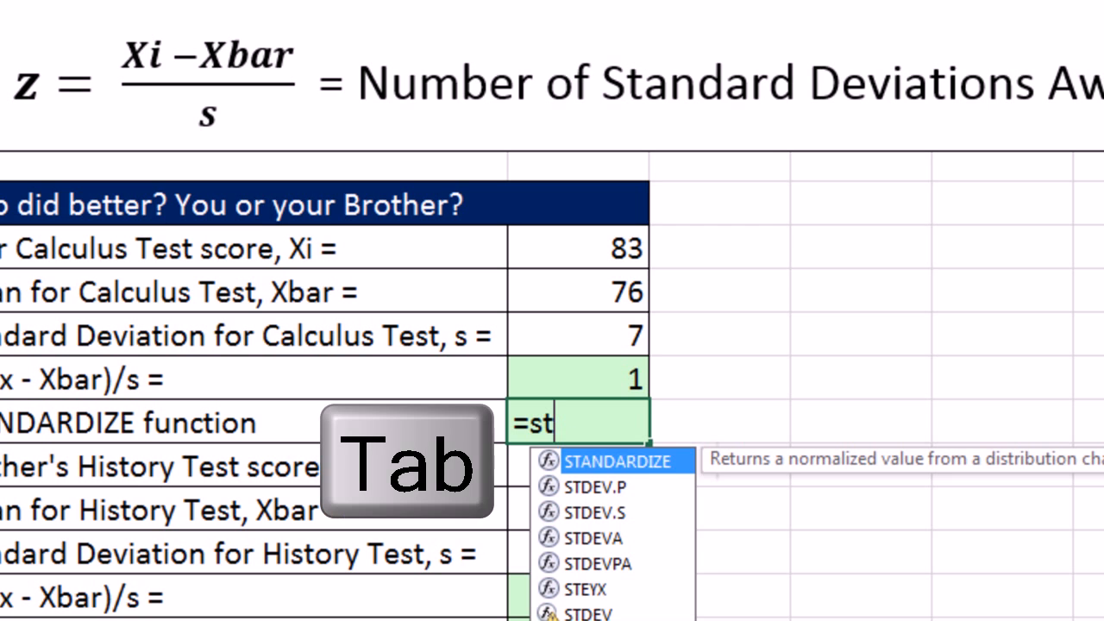
key(Tab)
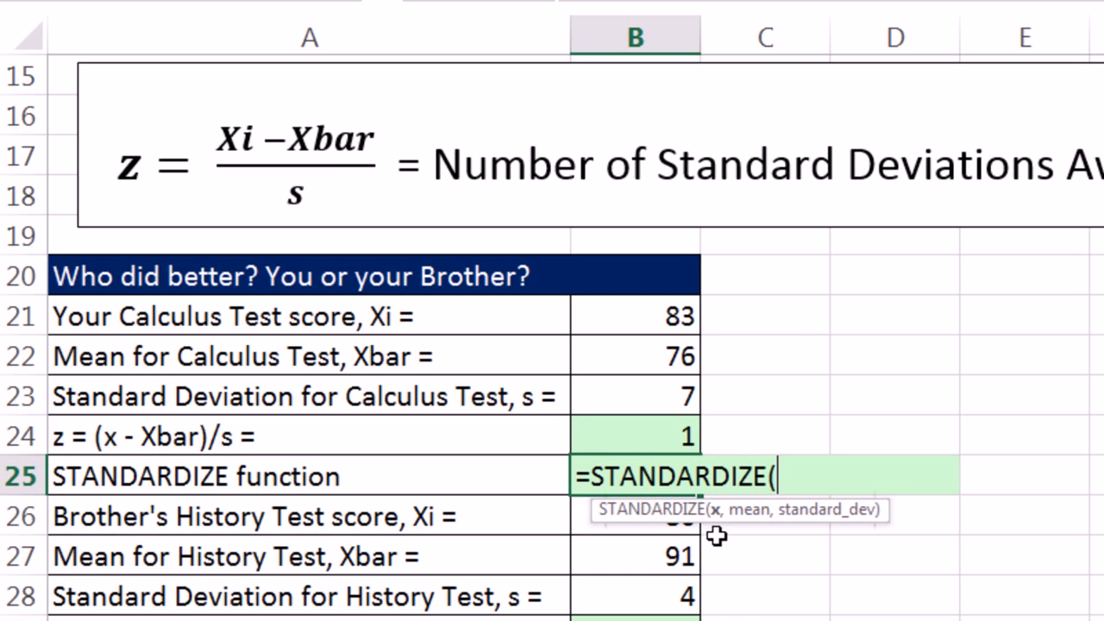
key(Up)
key(Up)
key(Up)
key(Up)
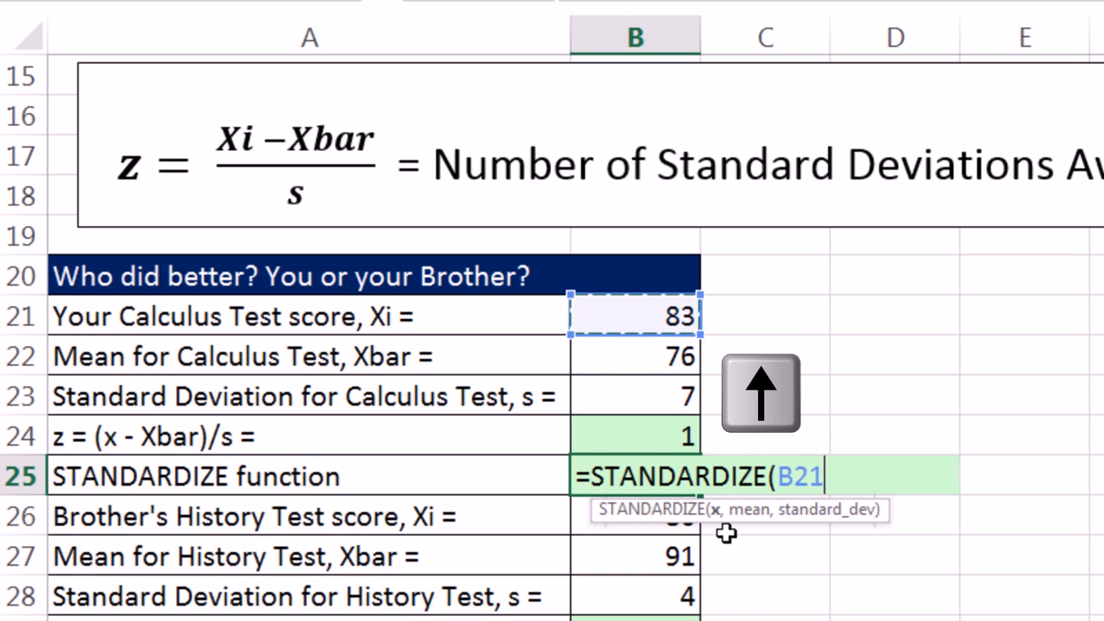
text(,)
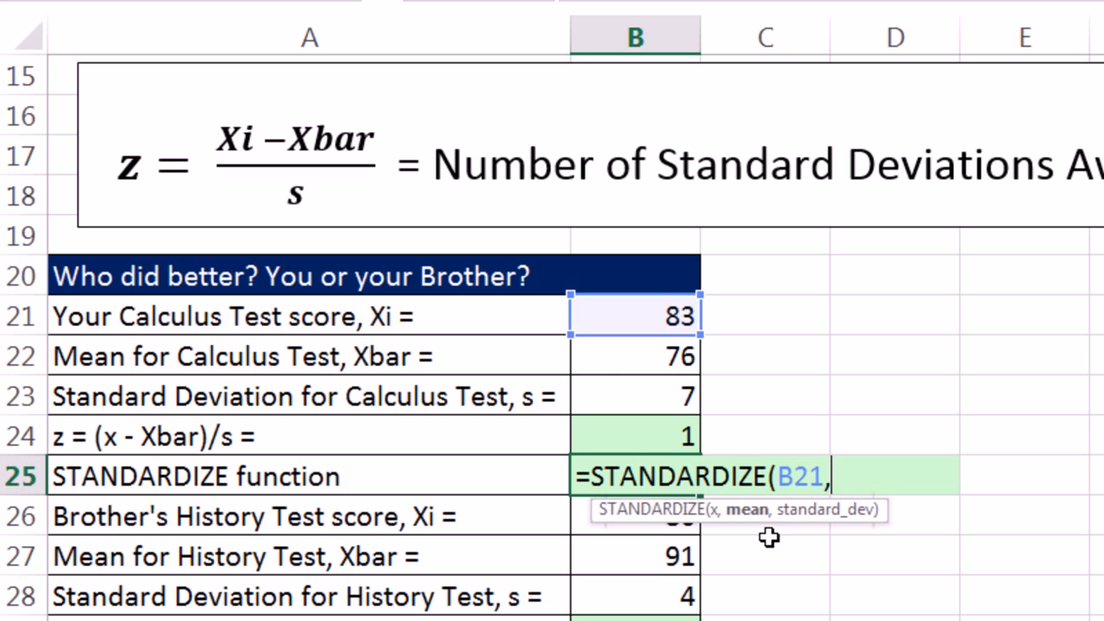
key(Up)
key(Up)
key(Up)
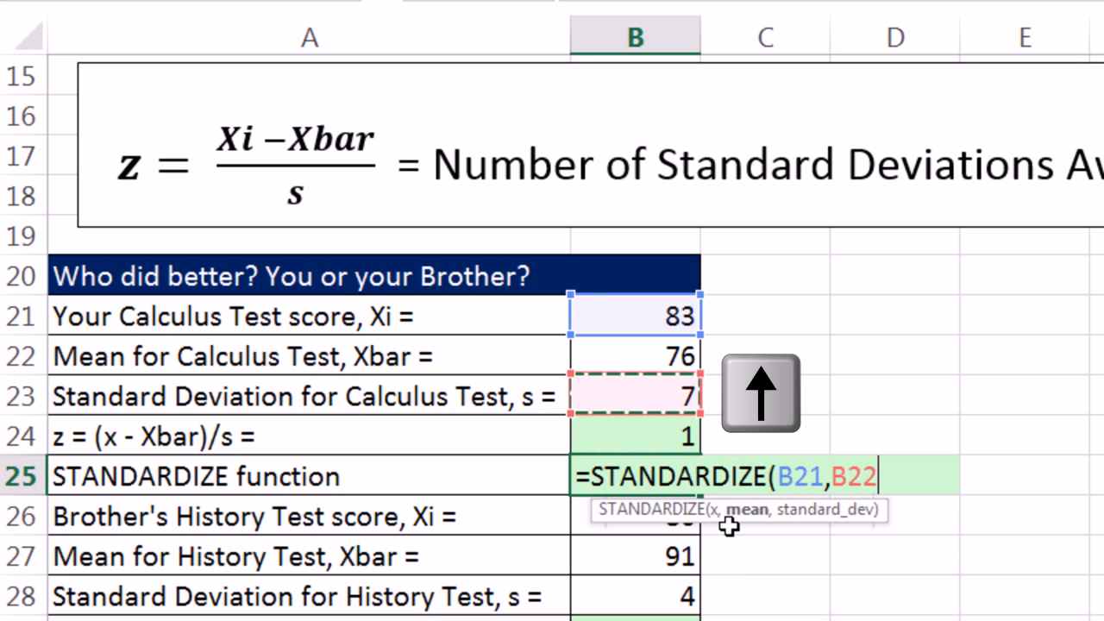
text(,)
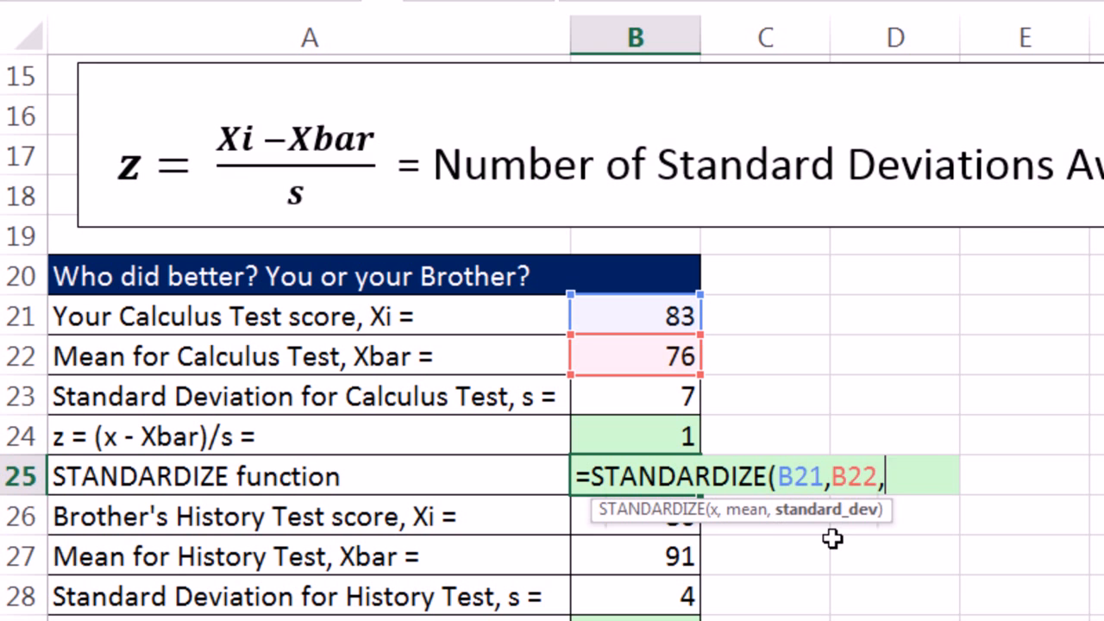
key(Up)
key(Up)
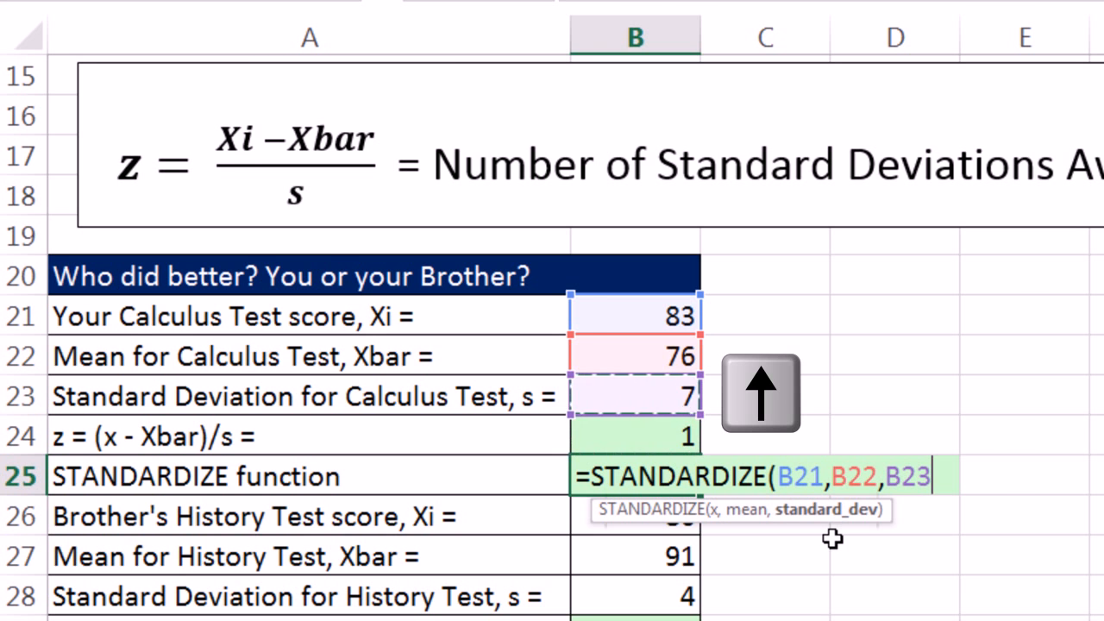
key(ctrl+Return)
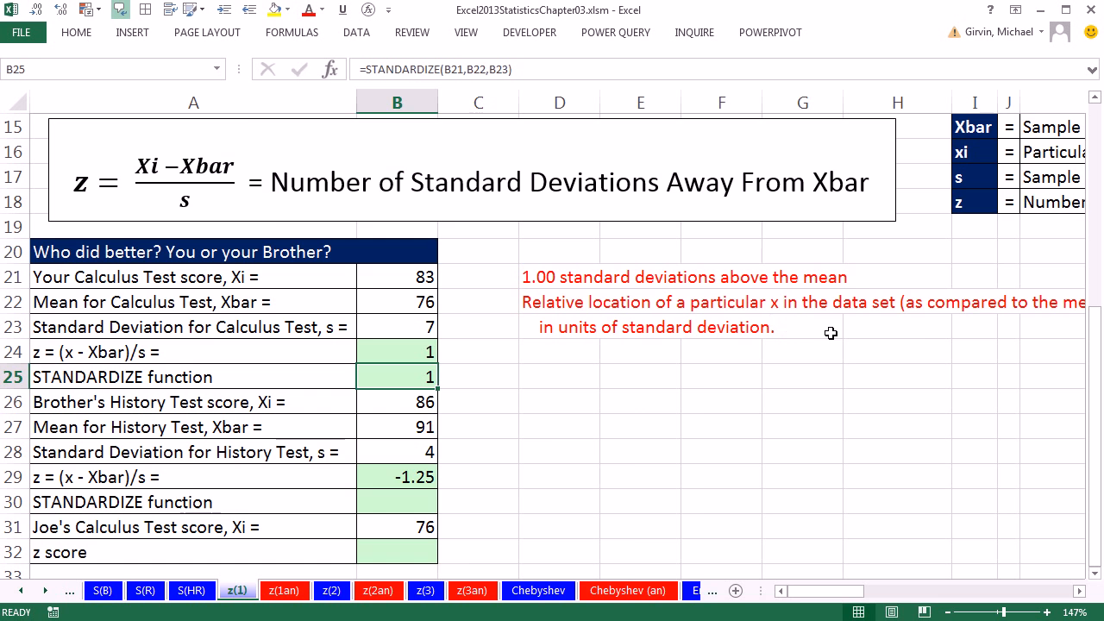
click(1080, 591)
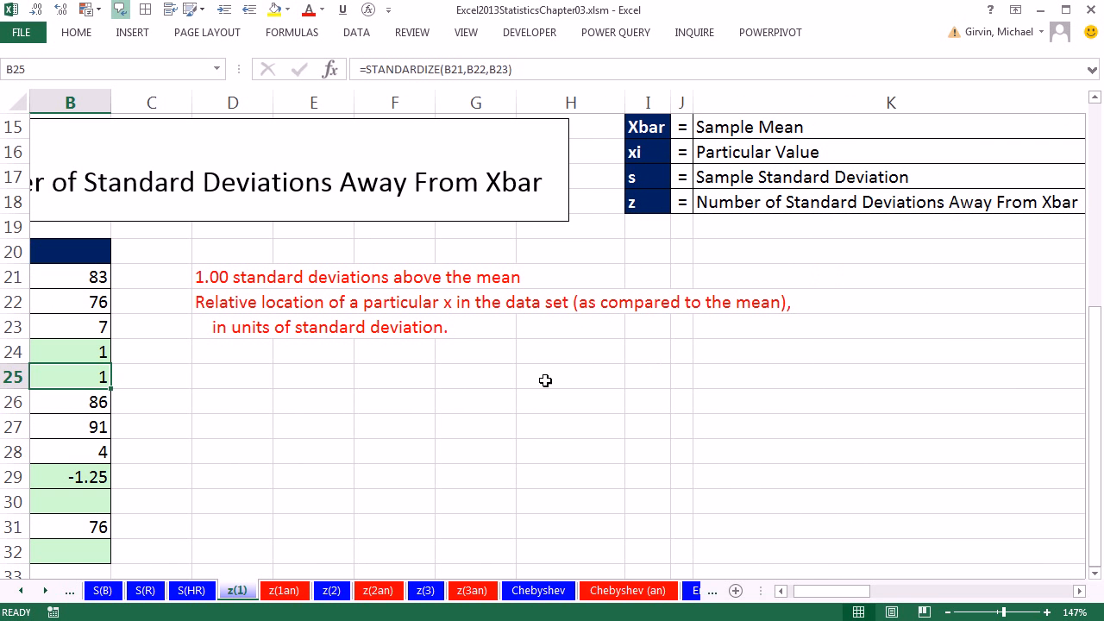
drag(809, 595, 781, 591)
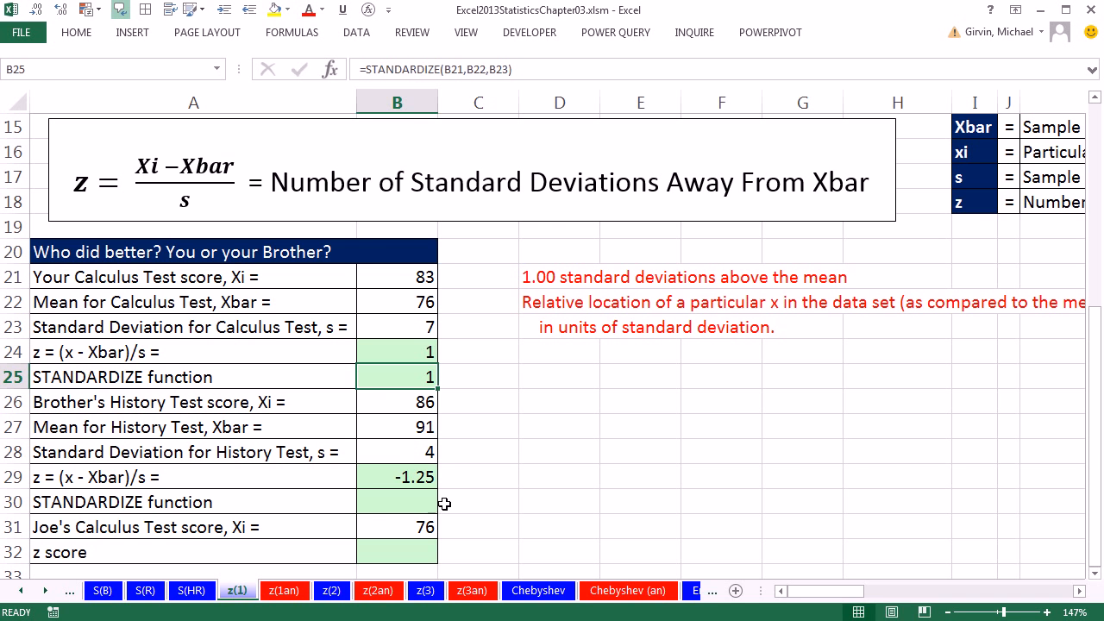
Step: Calculate the history z-score in B30 with =STANDARDIZE(B26,B27,B28)
click(419, 499)
text(=st)
key(Tab)
key(Up)
key(Up)
key(Up)
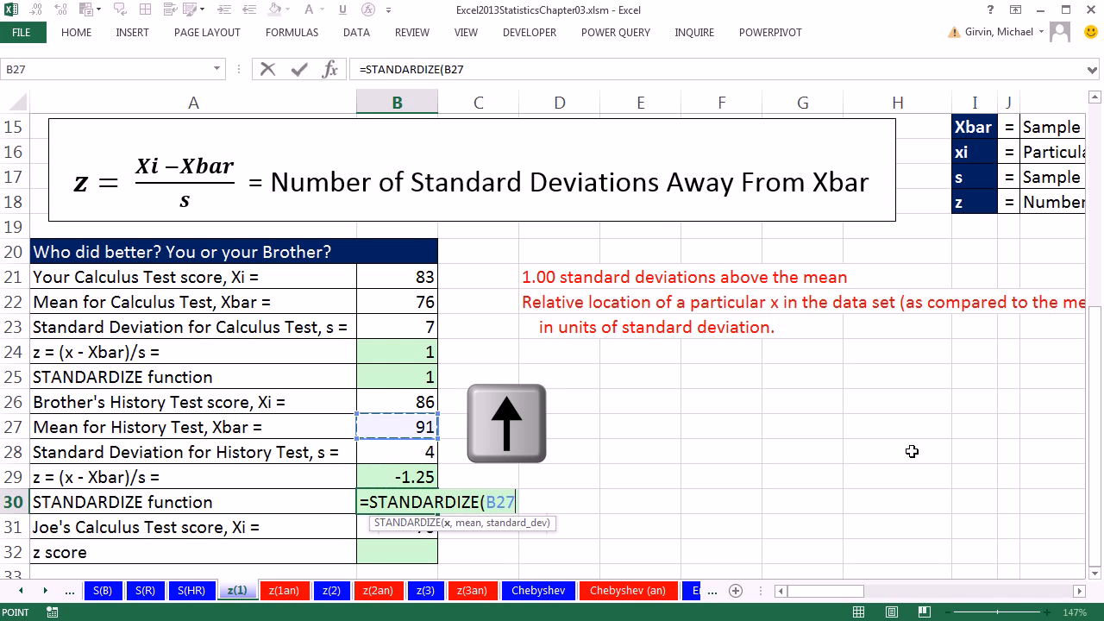
key(Up)
text(,)
key(Up)
key(Up)
key(Up)
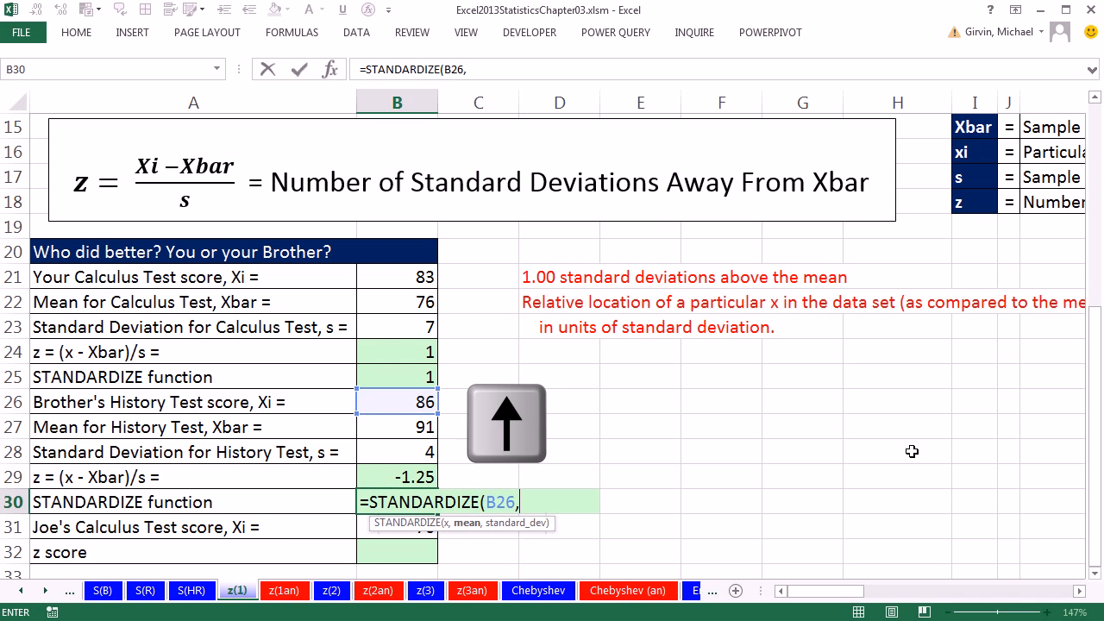
text(,)
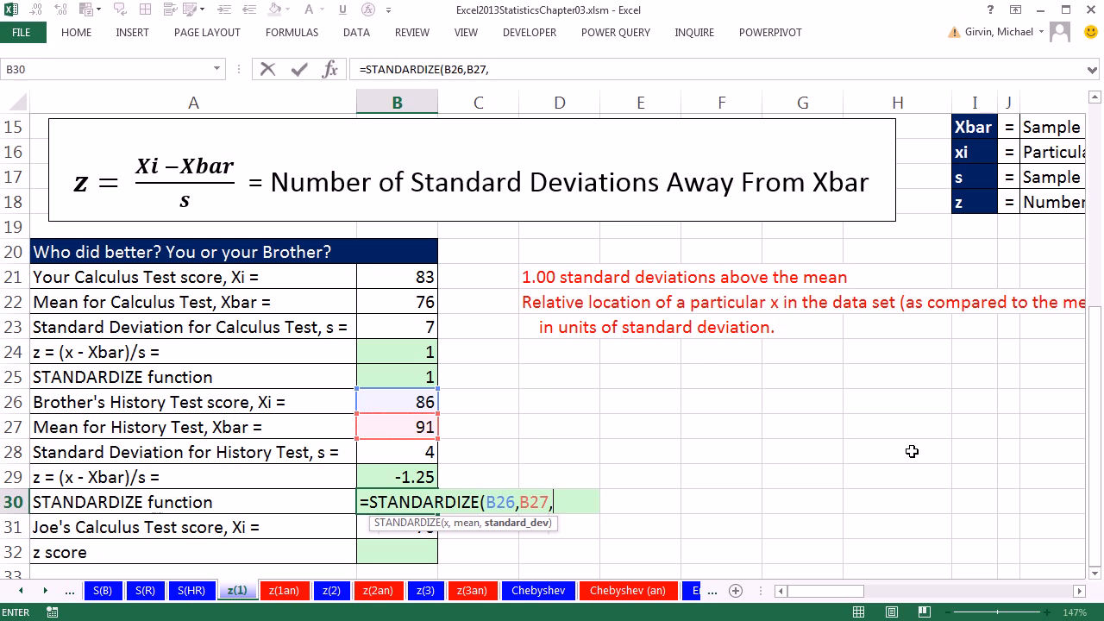
key(Up)
key(Up)
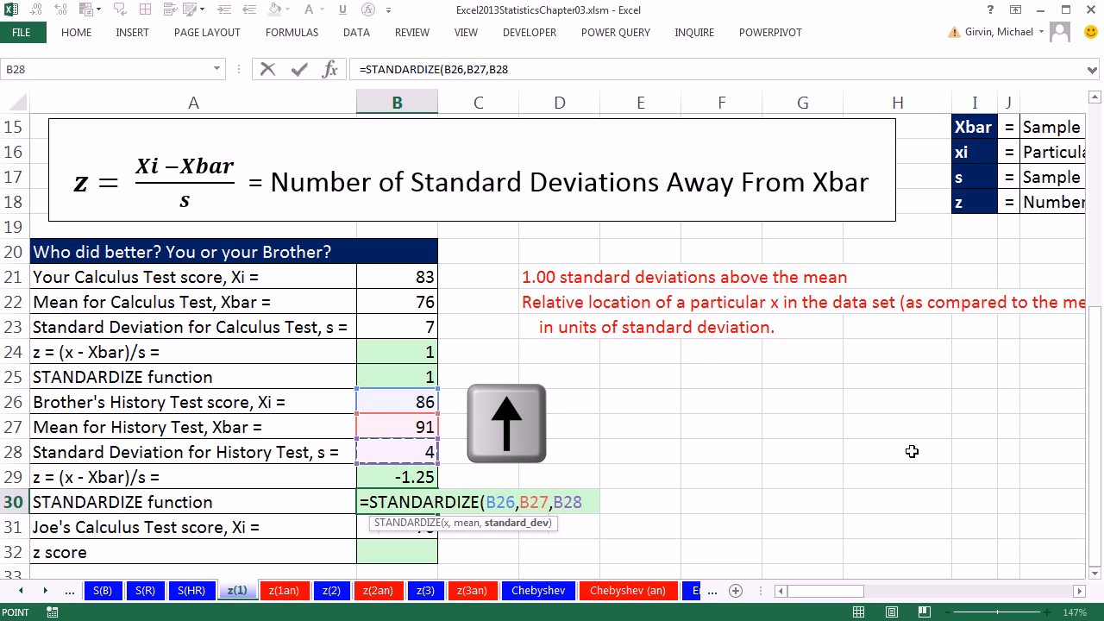
key(ctrl+Return)
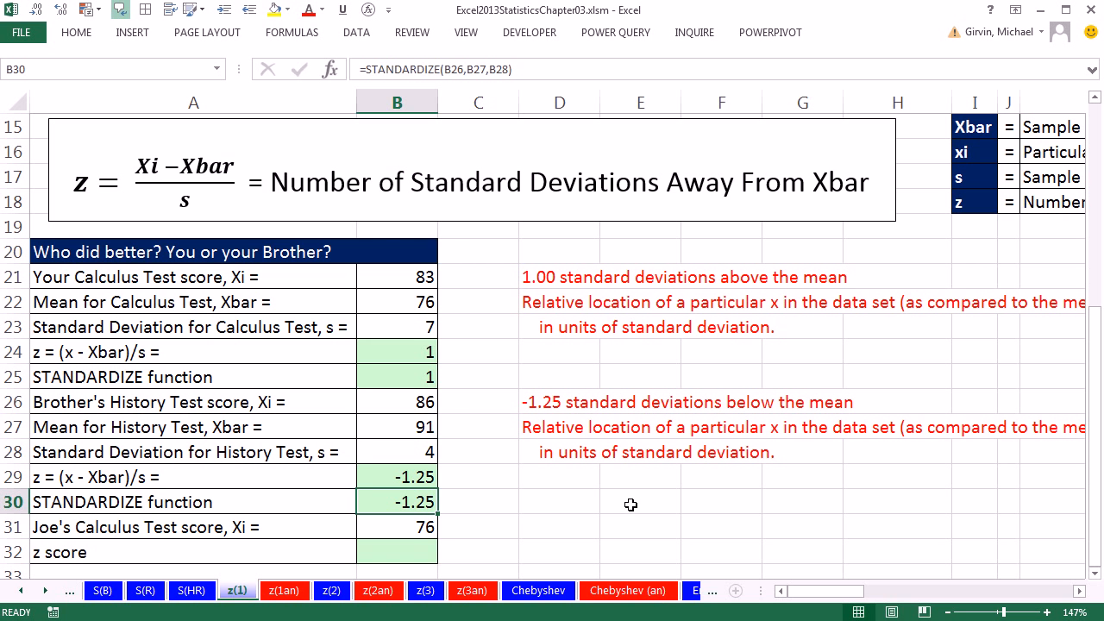
Step: Inspect the cell references used by the history z-score formula in B29
key(Up)
key(F2)
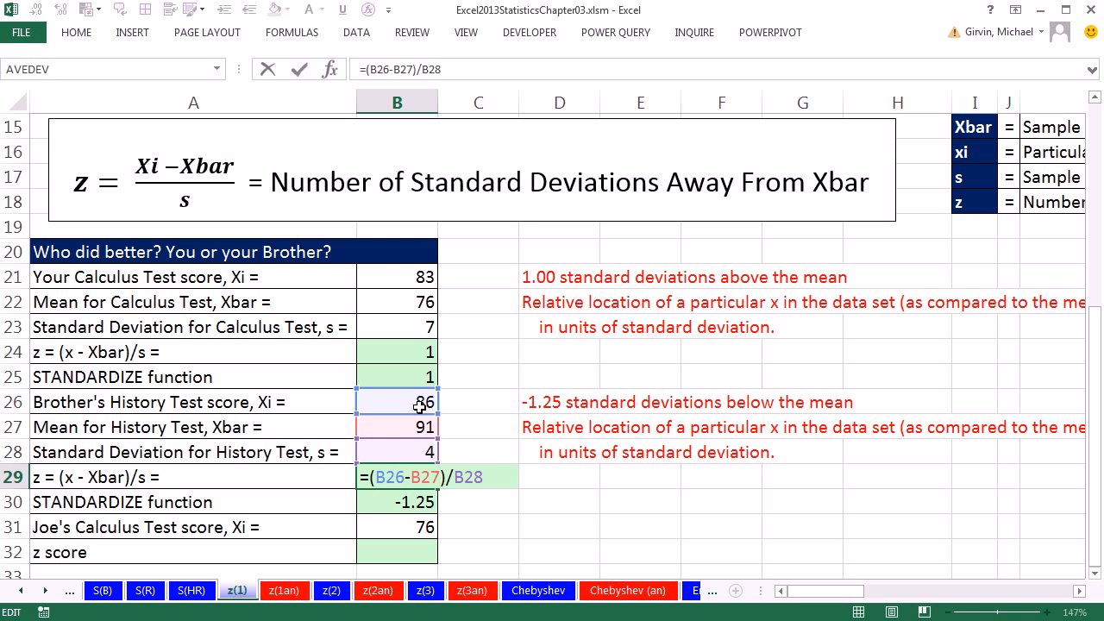
key(ctrl+Return)
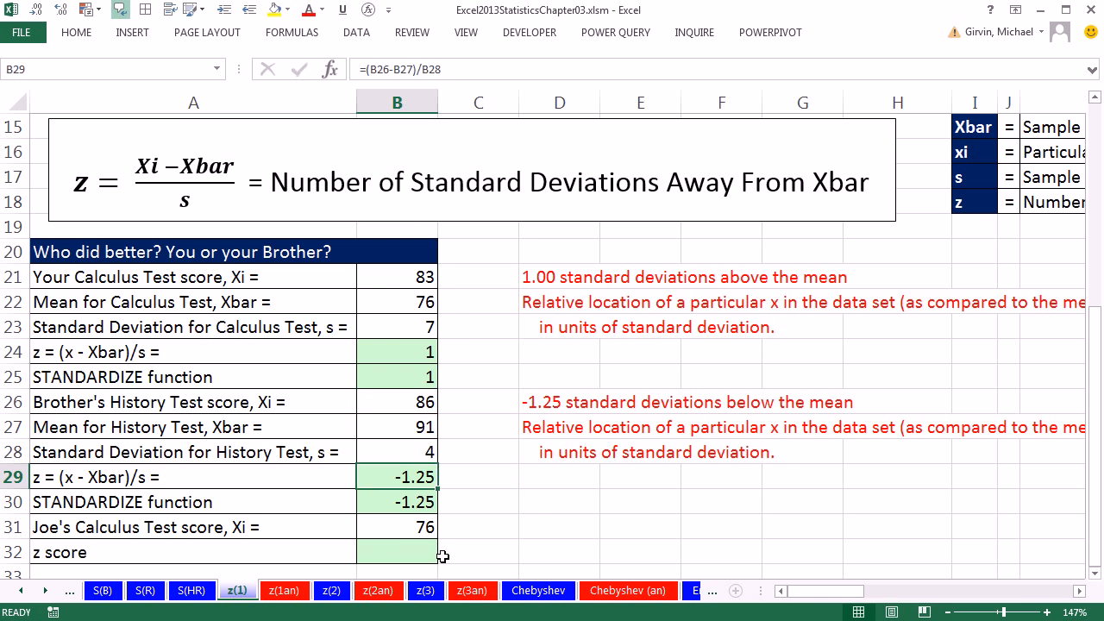
Step: Enter the deviation formula =(B31-B22) in B32, subtracting the calculus mean from Joe's calculus score
click(424, 553)
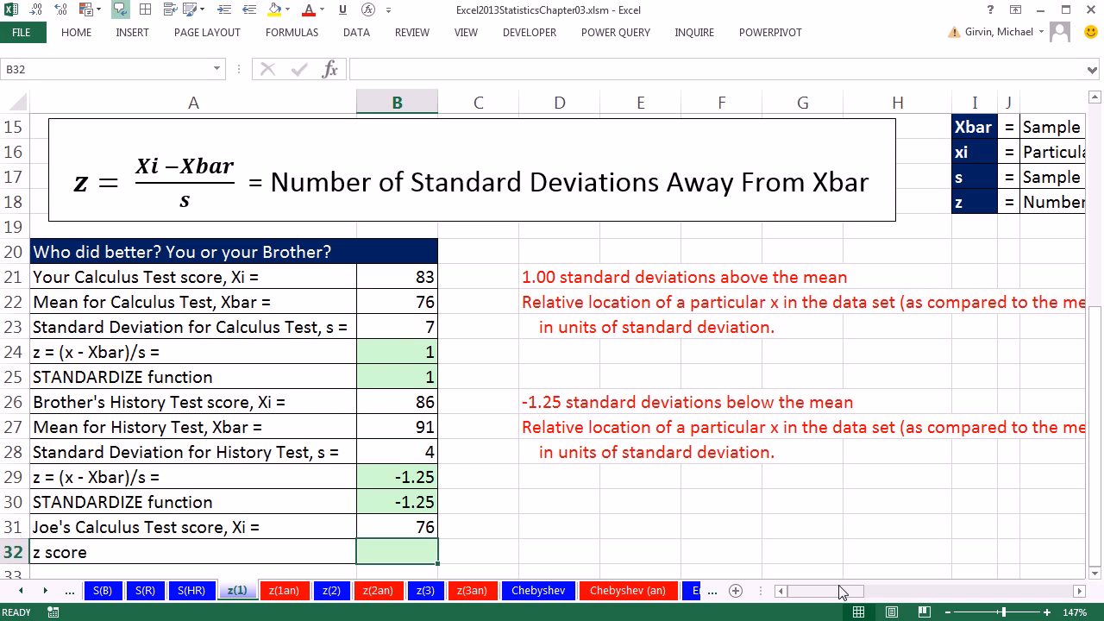
text(=)
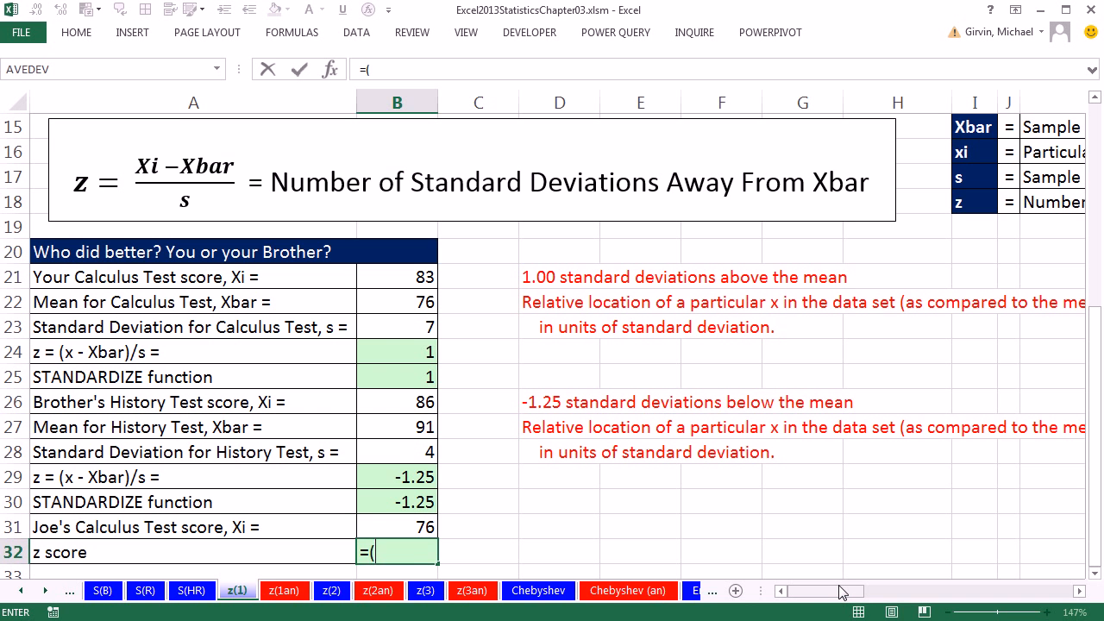
text(()
key(Up)
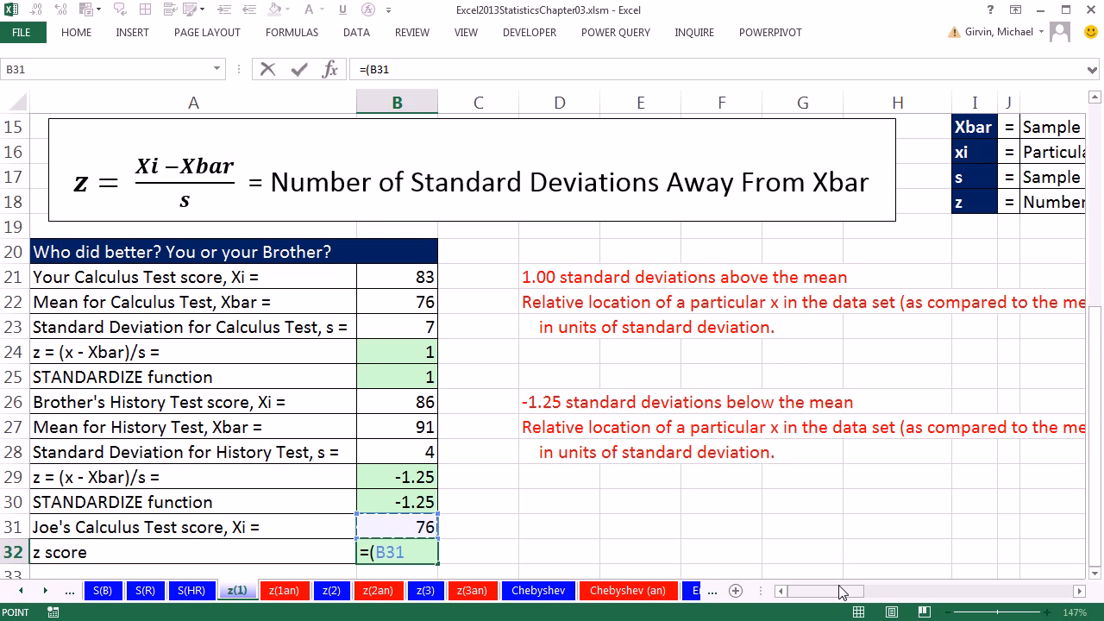
text(-)
key(Up)
key(Up)
key(Up)
key(Up)
key(Up)
key(Up)
key(Up)
key(Up)
key(Up)
key(Up)
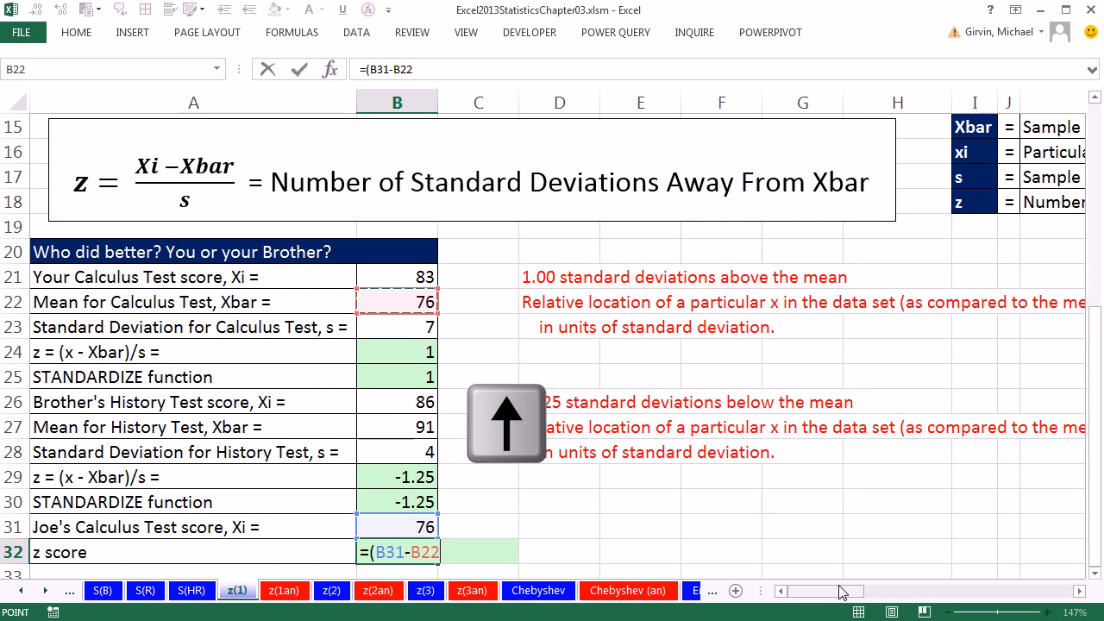
text())
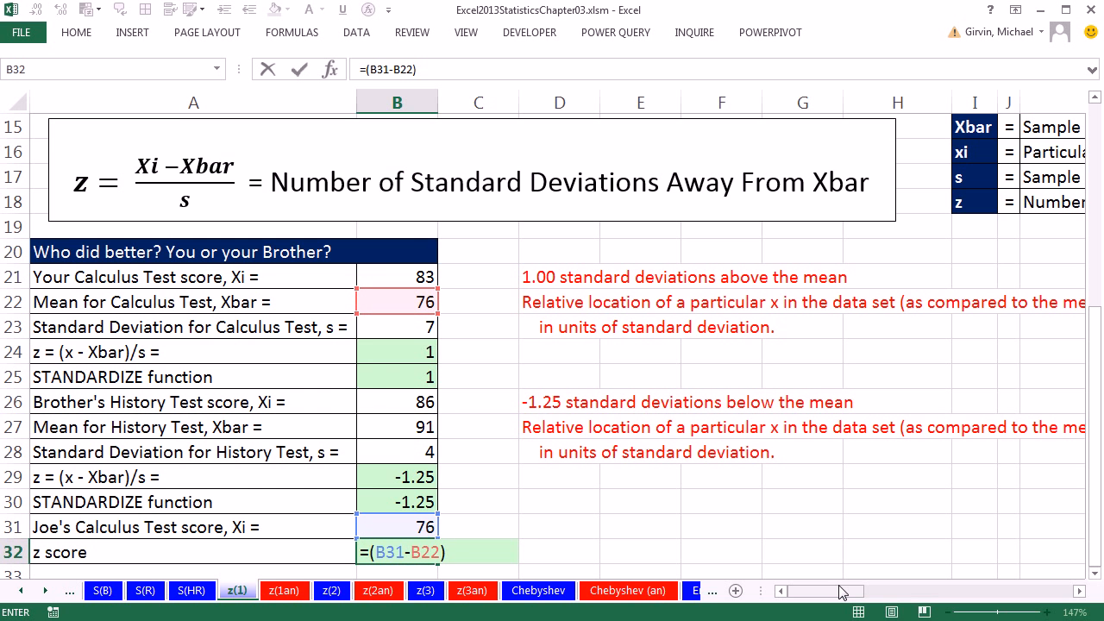
key(ctrl+Return)
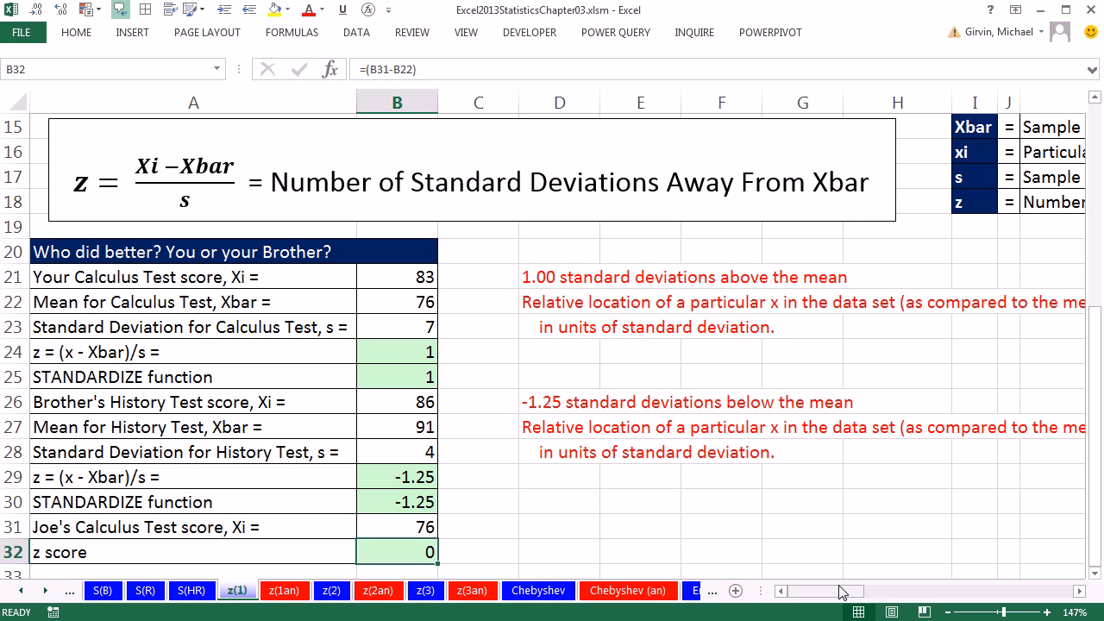
Step: Extend the formula in B32 to =(B31-B22)/B23, dividing Joe's deviation by the calculus standard deviation
key(F2)
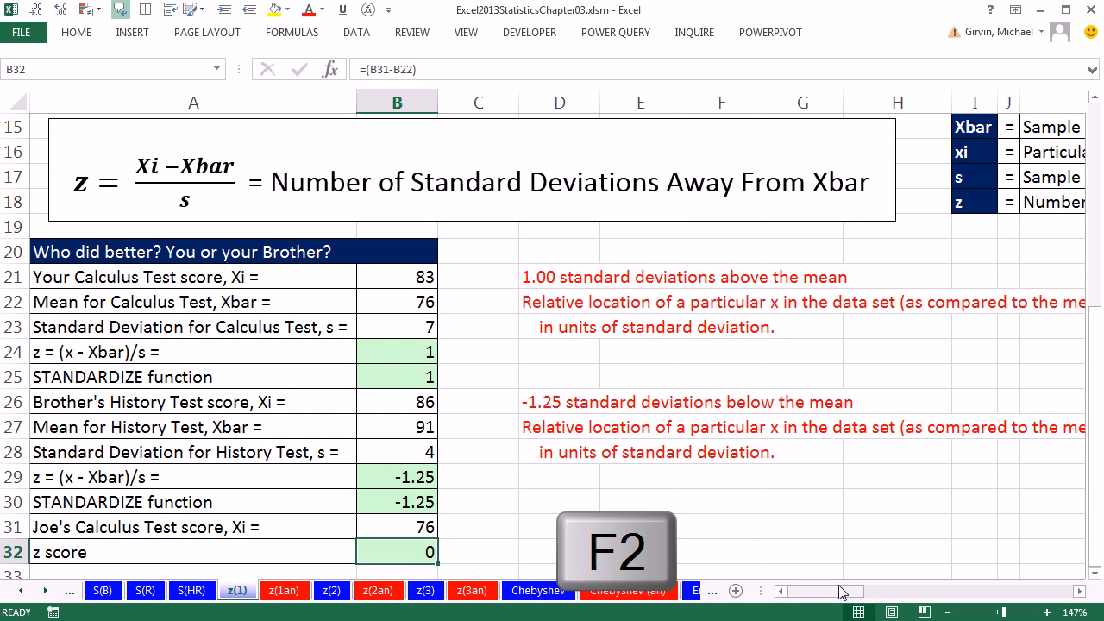
text(/)
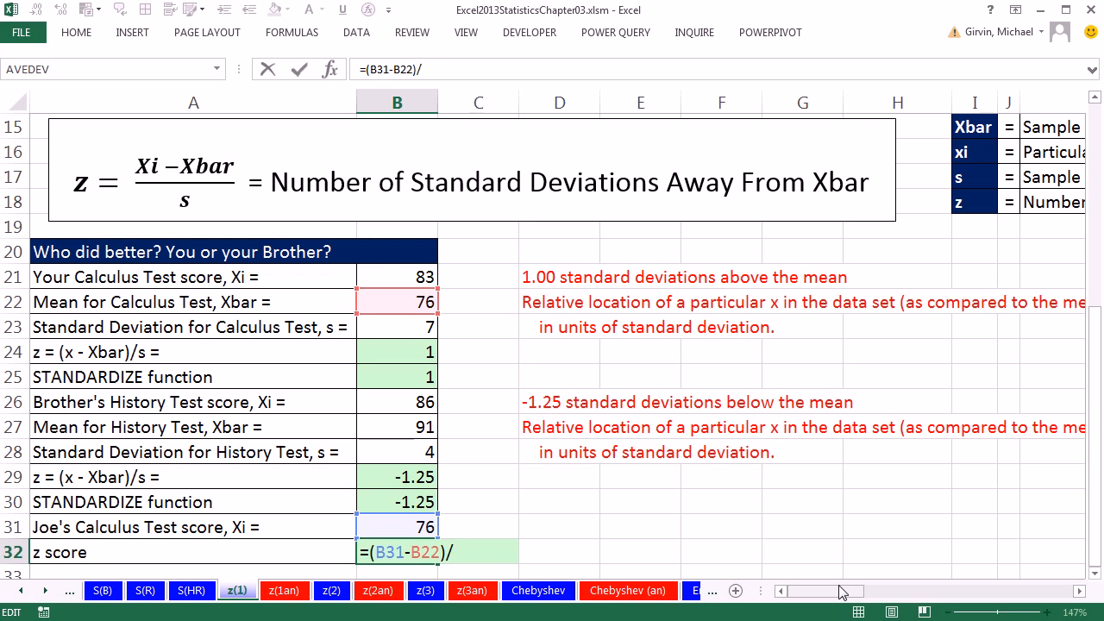
key(Up)
key(Up)
key(Up)
key(Up)
key(Up)
key(Up)
key(Up)
key(Up)
key(Up)
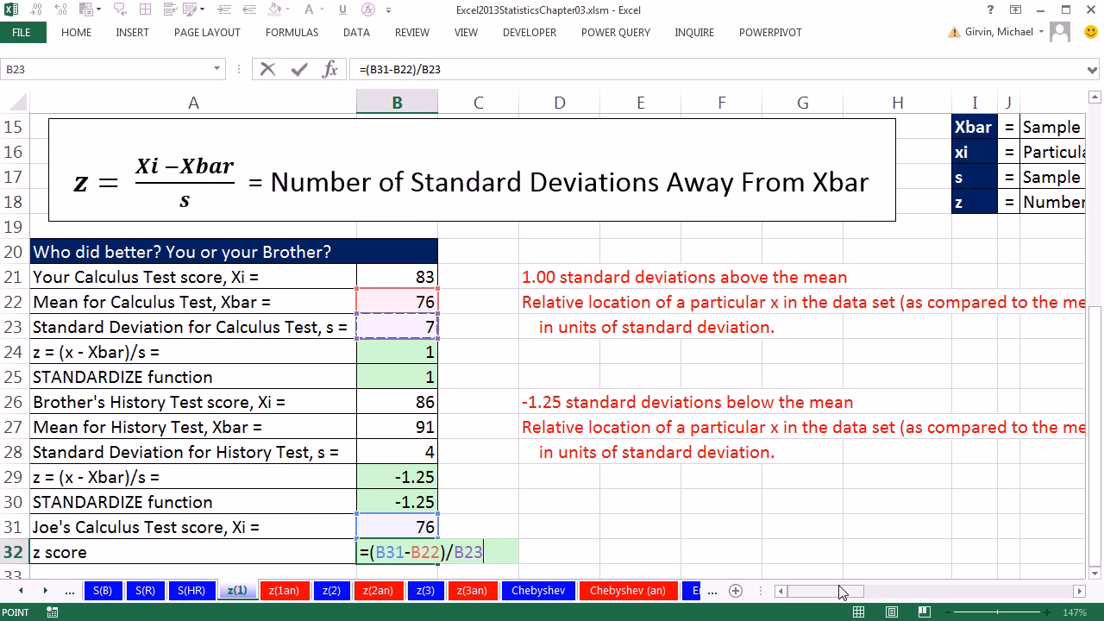
key(ctrl+Return)
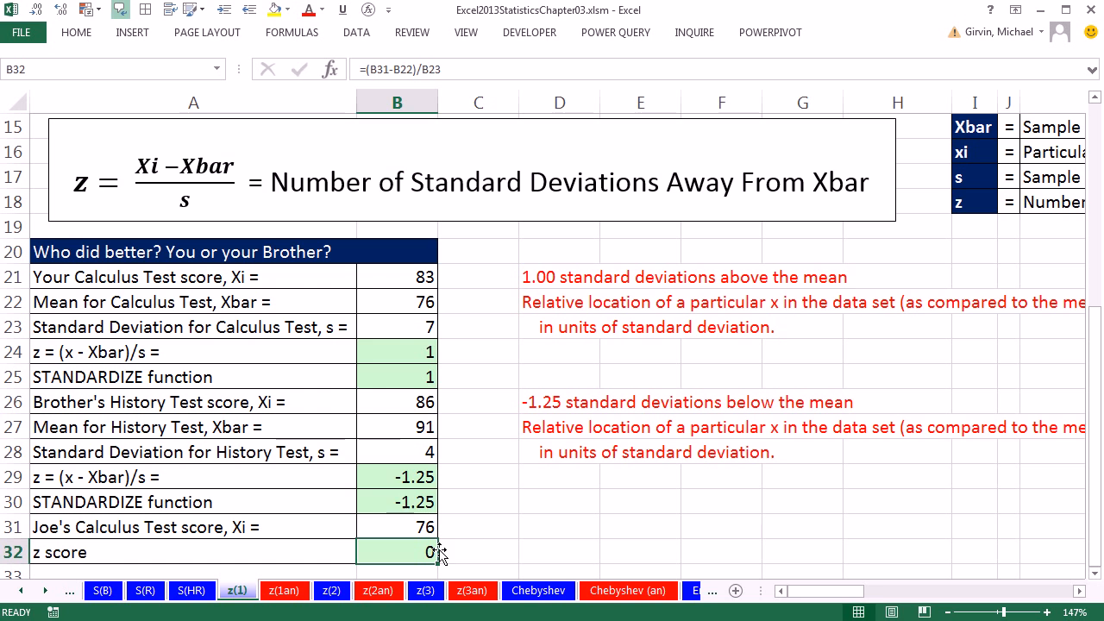
Step: Compare the z-scores in B24 and B29, and examine the mean and score markers in the calculus and history spread charts
click(410, 345)
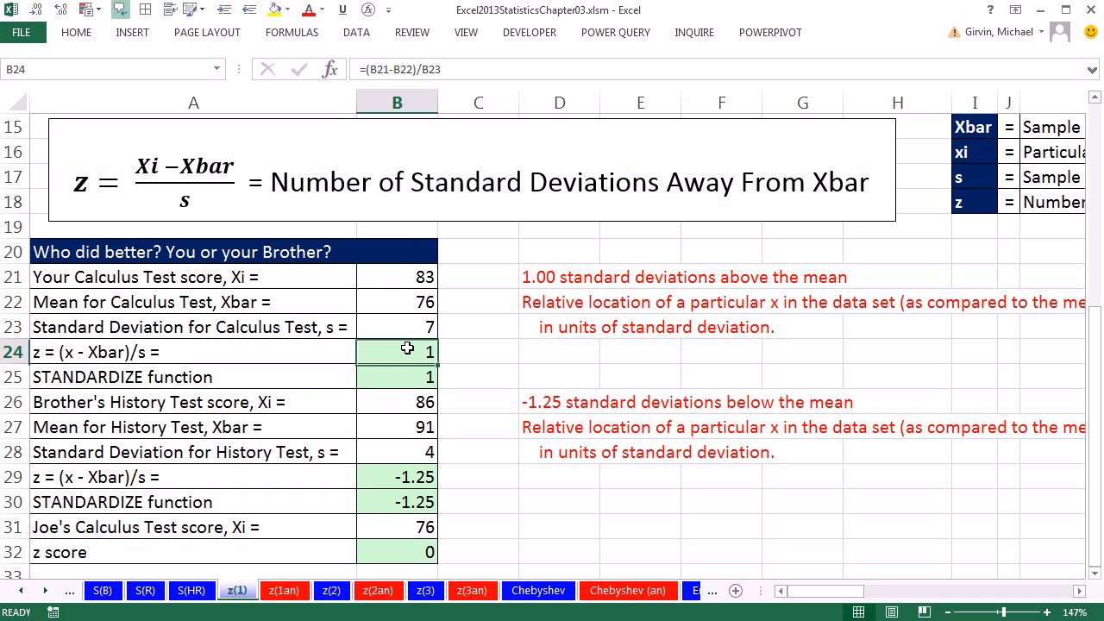
ctrl+click(402, 481)
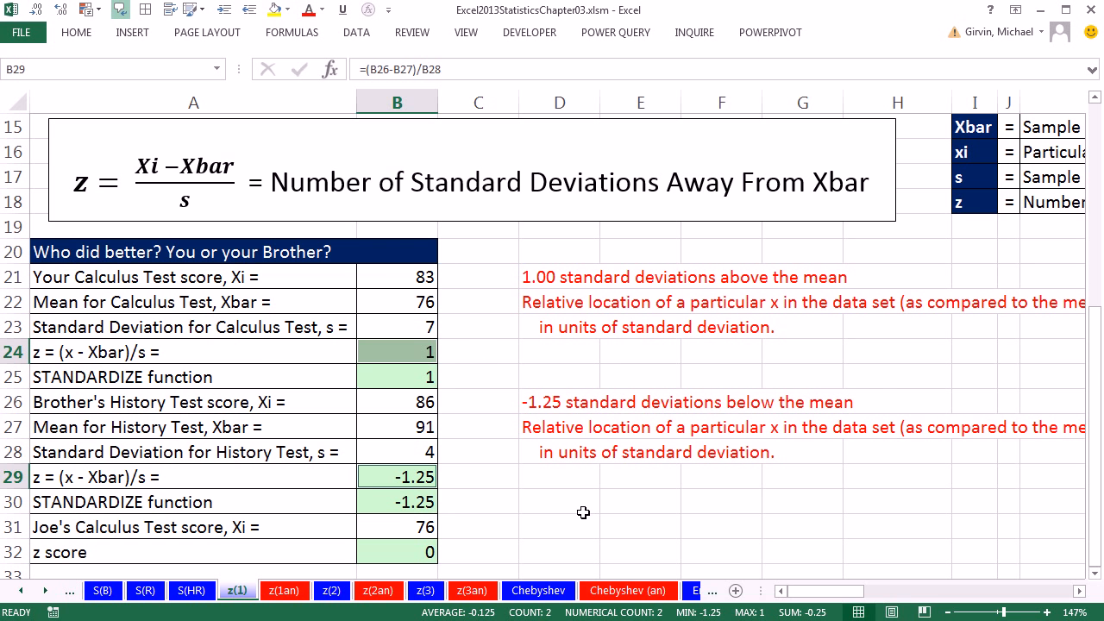
scroll(608, 497, down, 4)
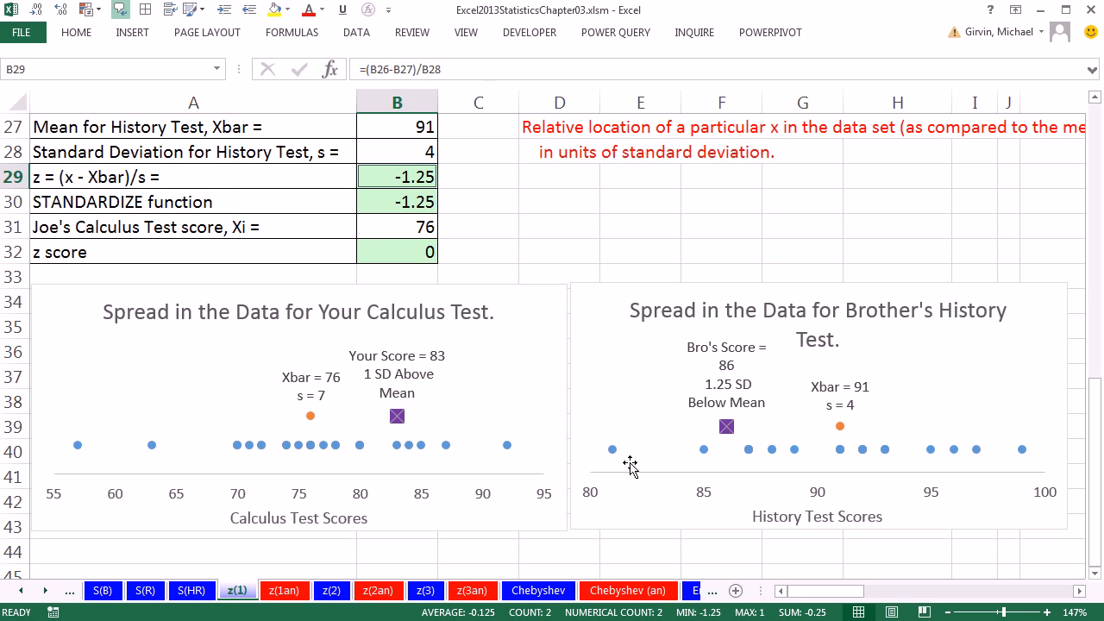
scroll(670, 494, down, 1)
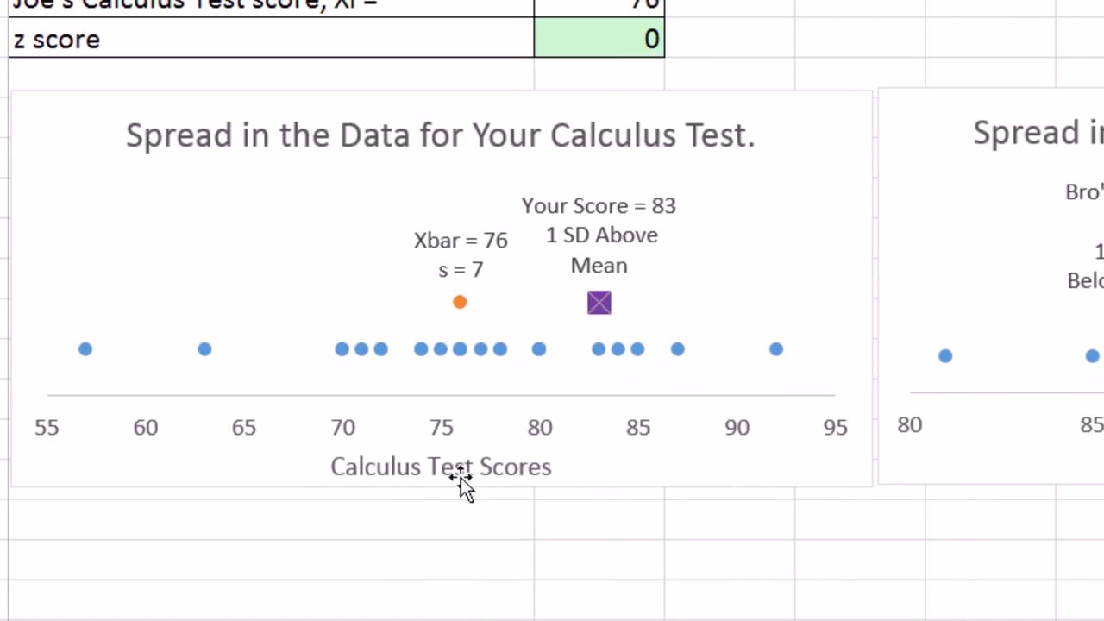
click(460, 470)
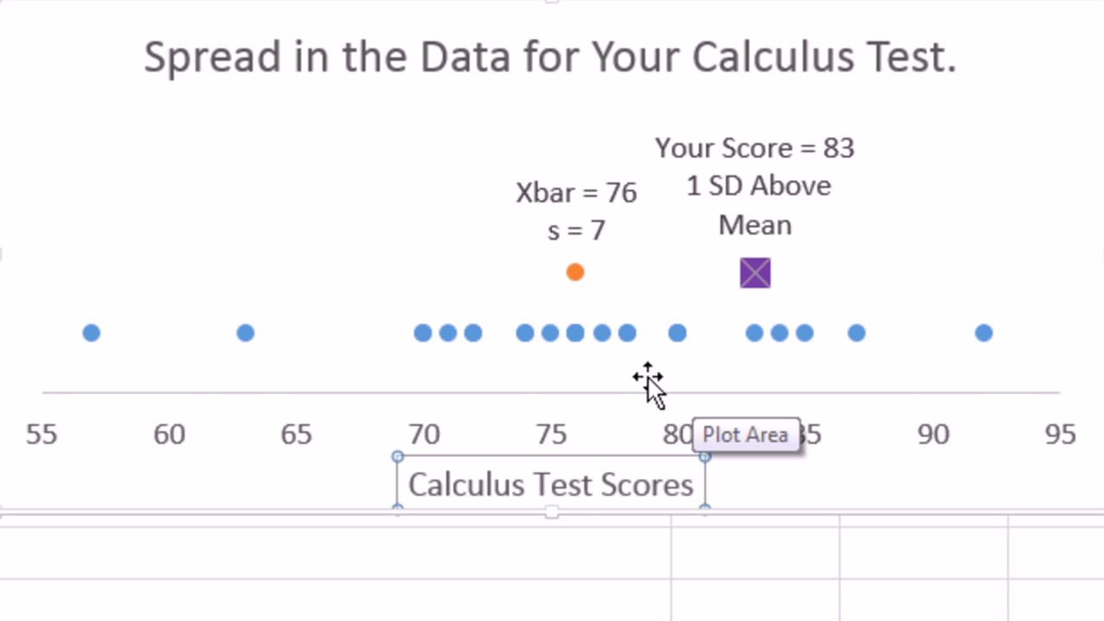
click(576, 274)
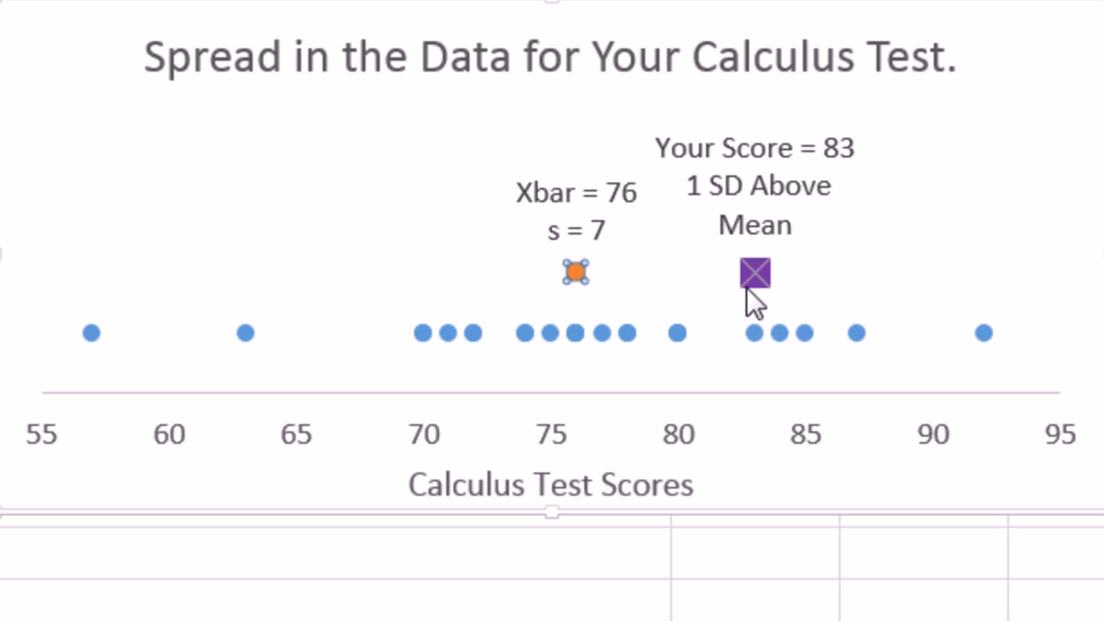
mouse_move(747, 288)
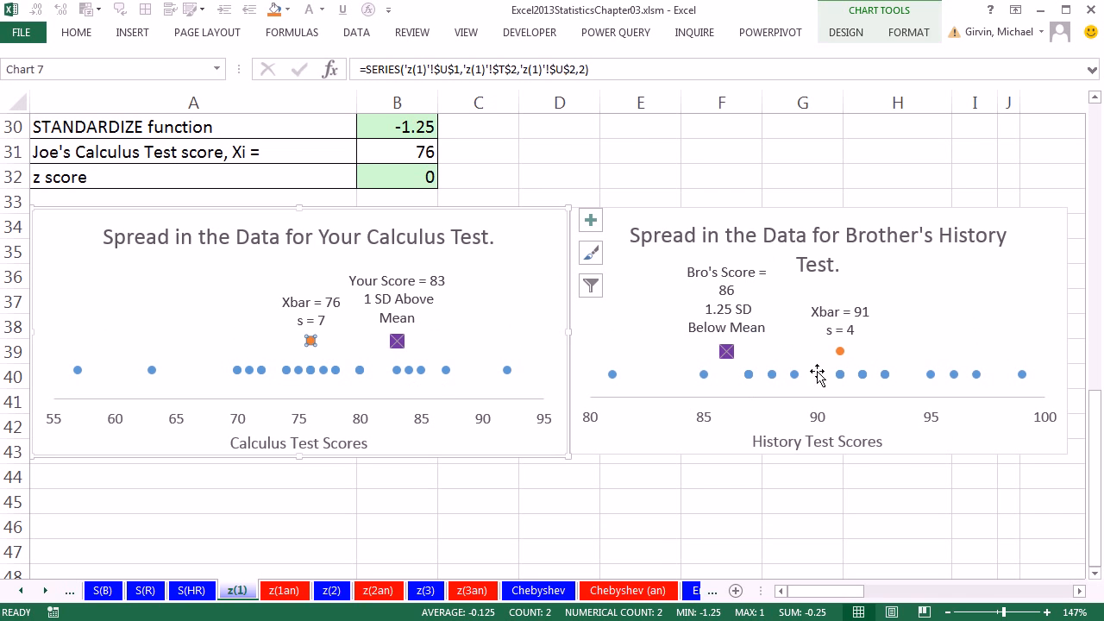
click(840, 352)
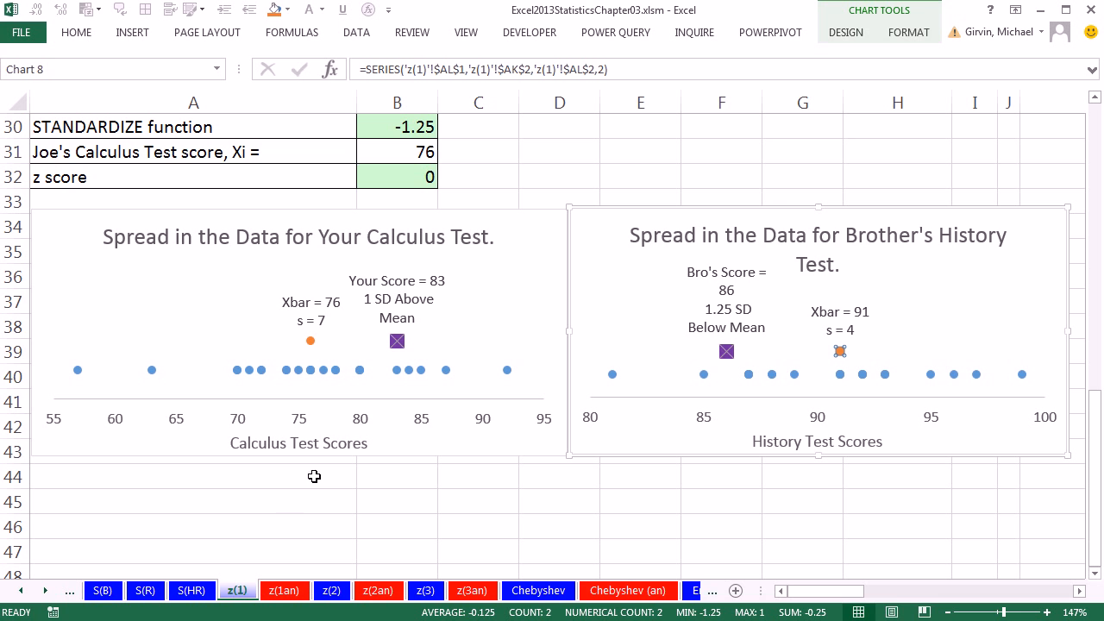
Step: Open the z(2) sheet and check the Xbar and s cells, B2 and B3
click(331, 592)
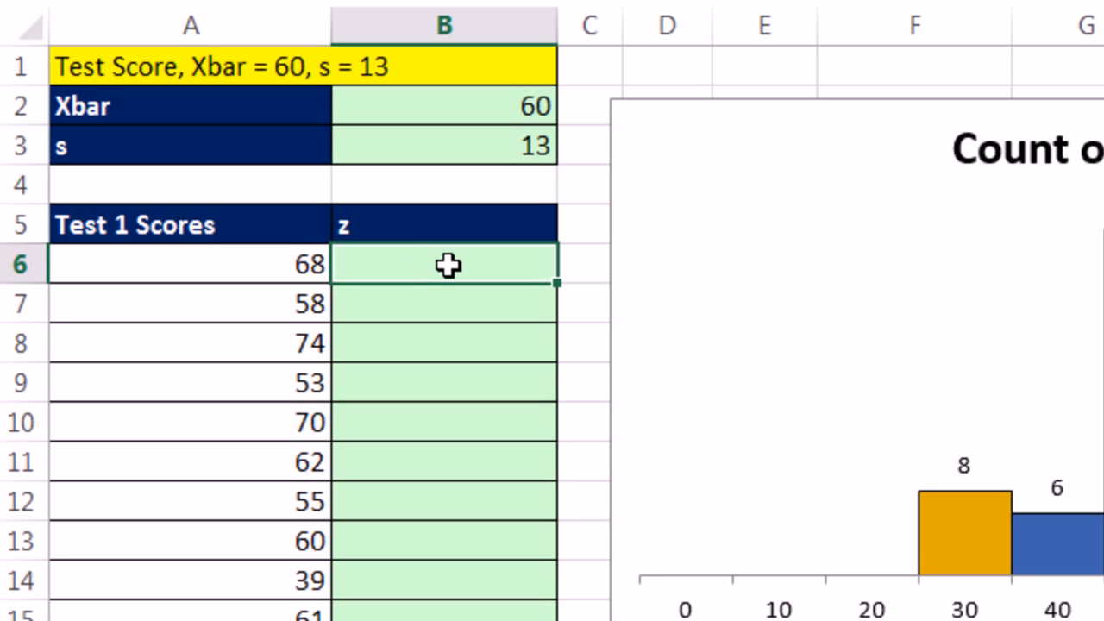
click(434, 97)
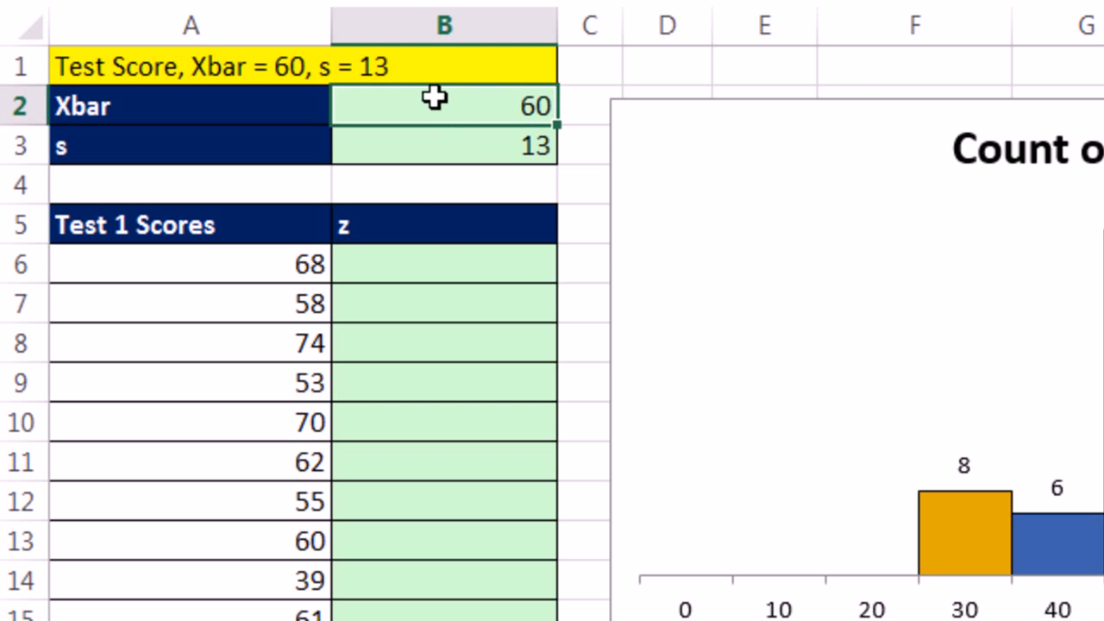
click(424, 147)
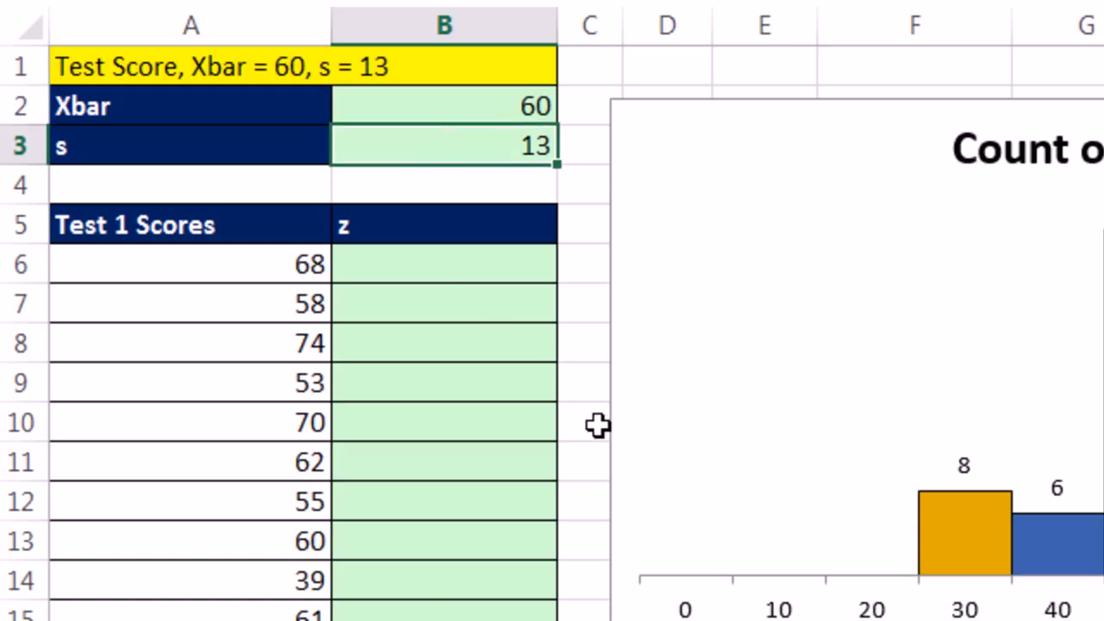
Step: Start the z-score formula in B6 as =(A6-$B$2, subtracting the mean as an absolute reference from the first test score
click(439, 268)
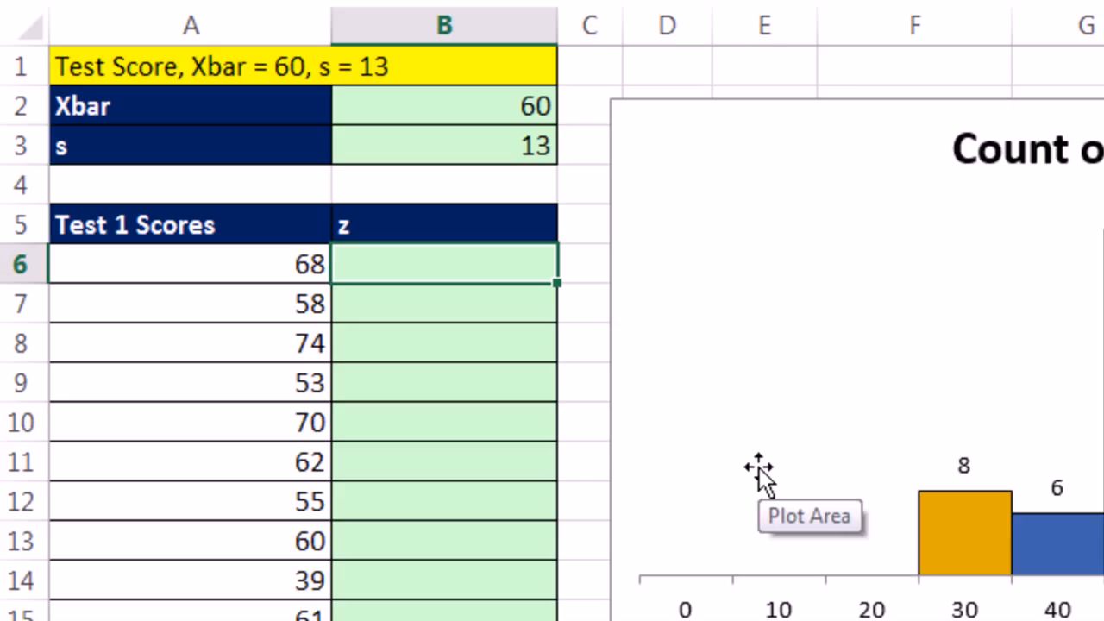
text(=)
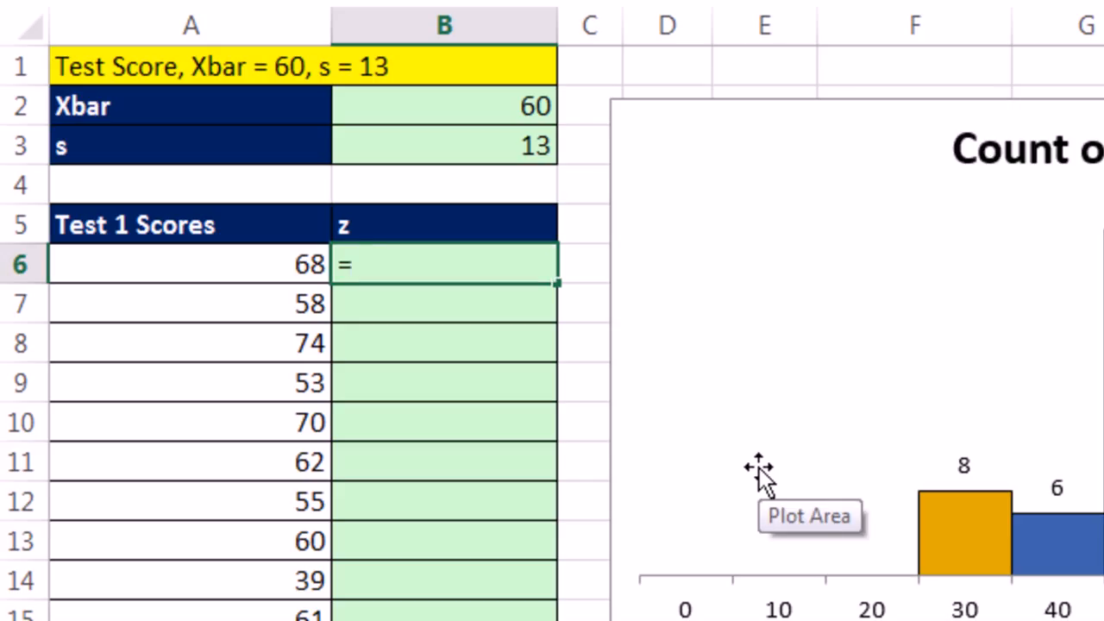
text(()
key(Left)
text(-)
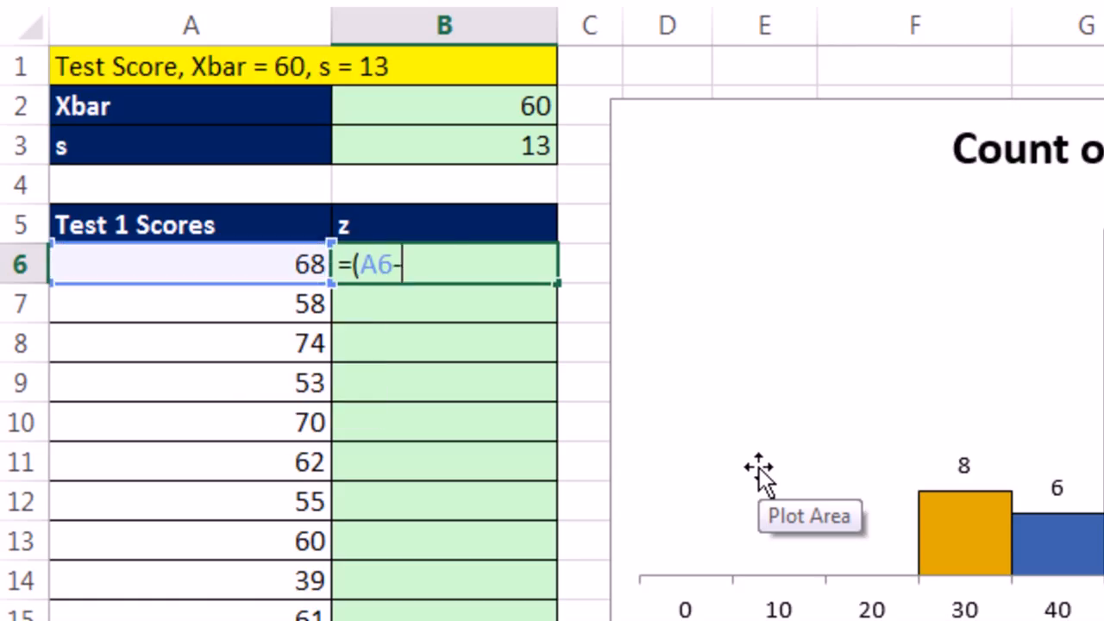
key(Up)
key(Up)
key(Up)
key(Up)
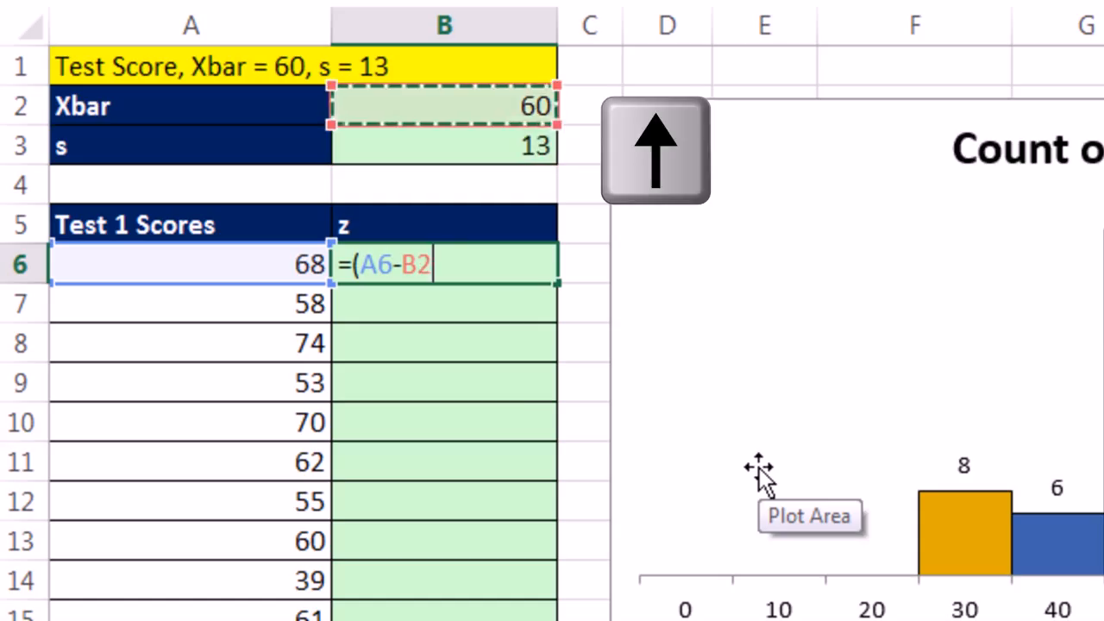
key(F4)
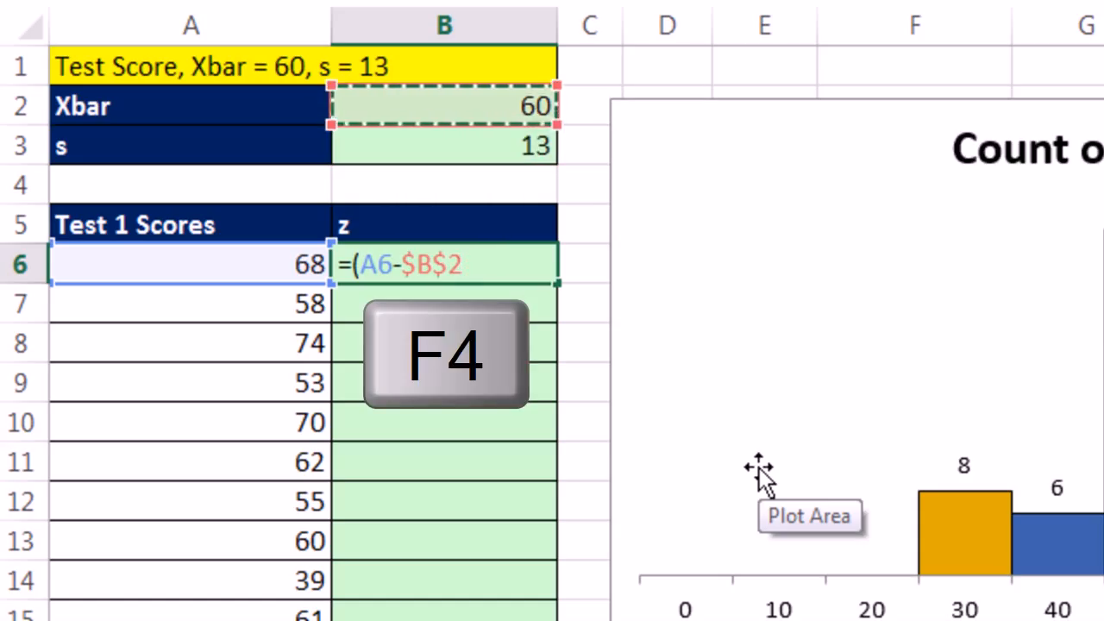
Step: Complete B6 as =(A6-$B$2)/$B$3 and fill the formula down the z column beside all Test 1 scores
text()/)
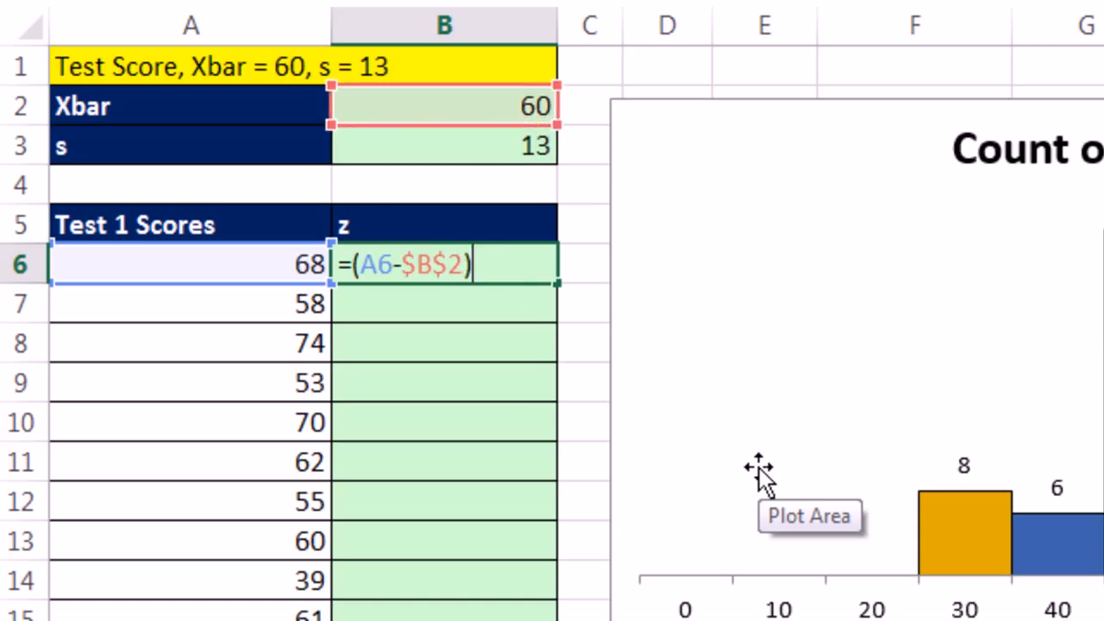
key(Up)
key(Up)
key(Up)
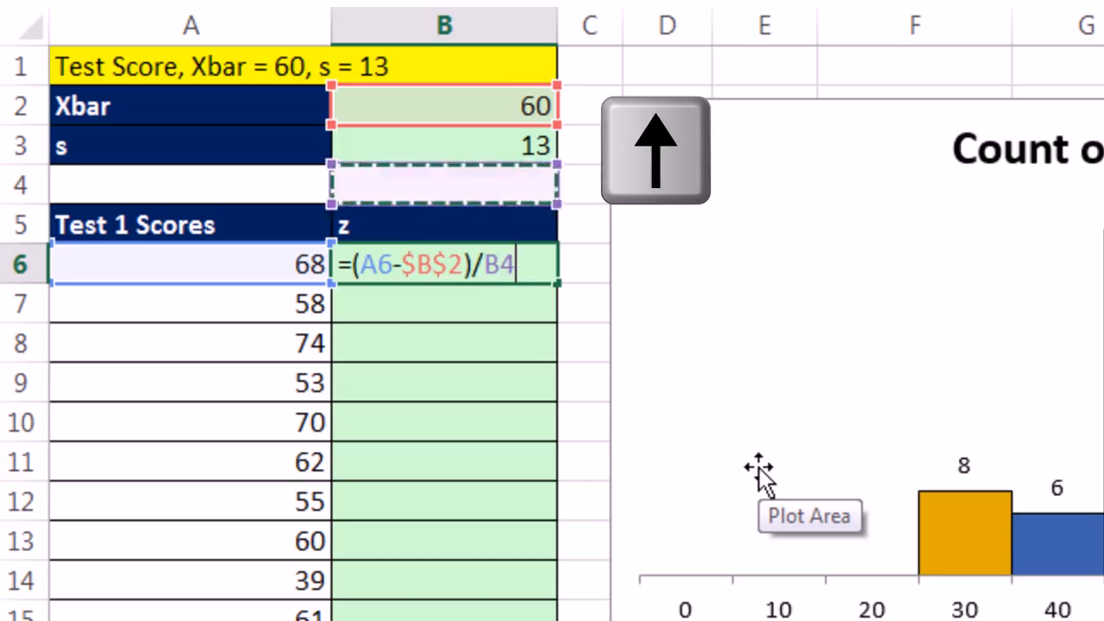
key(F4)
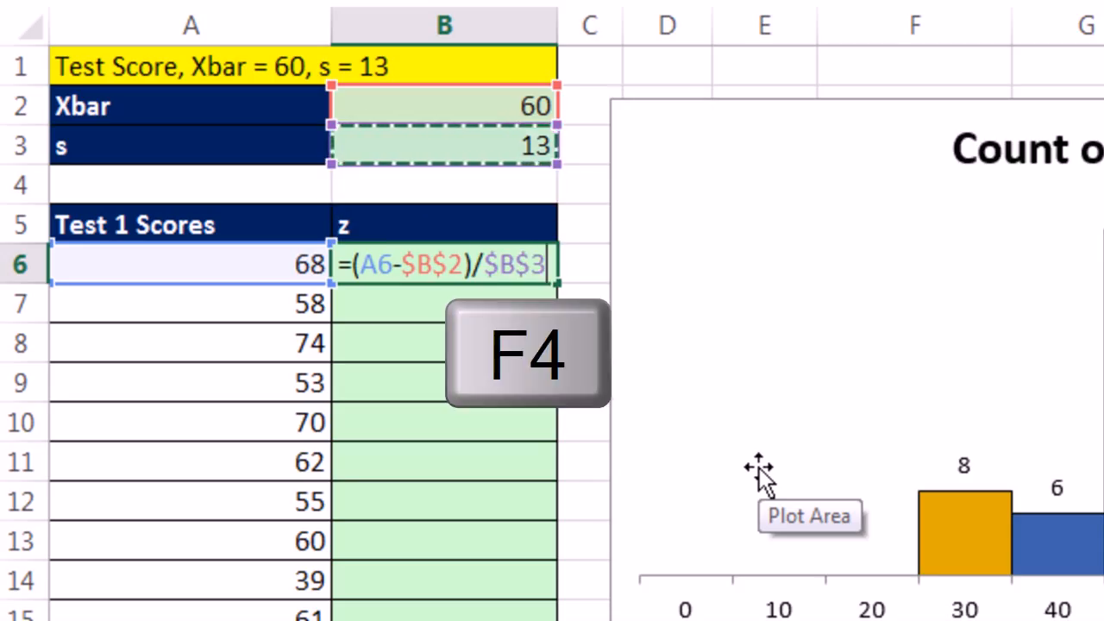
key(ctrl+Return)
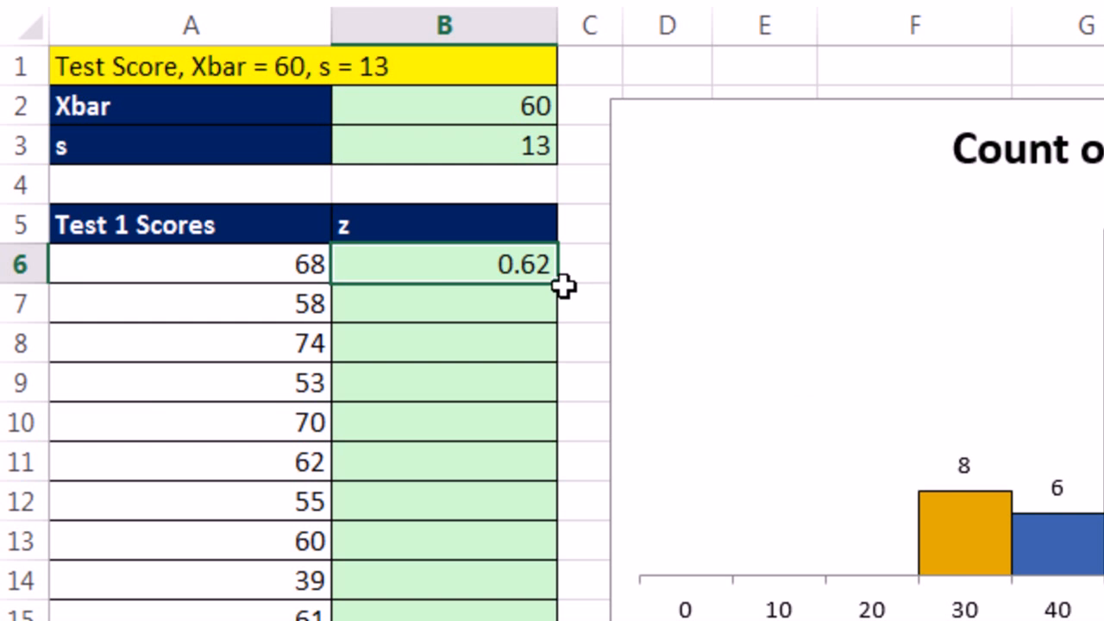
double_click(559, 284)
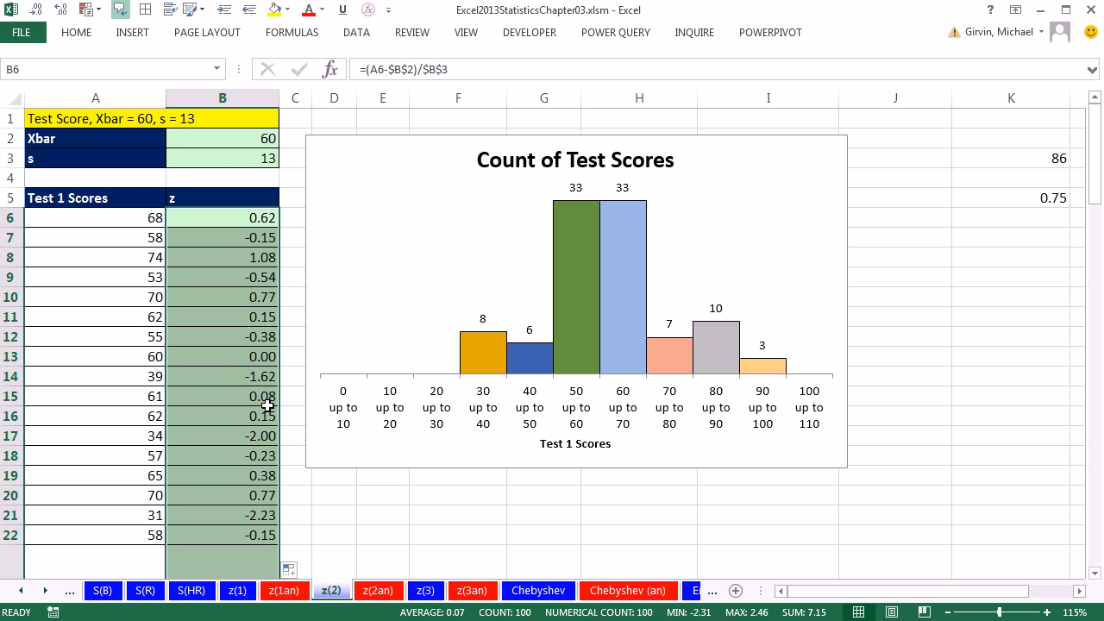
click(239, 376)
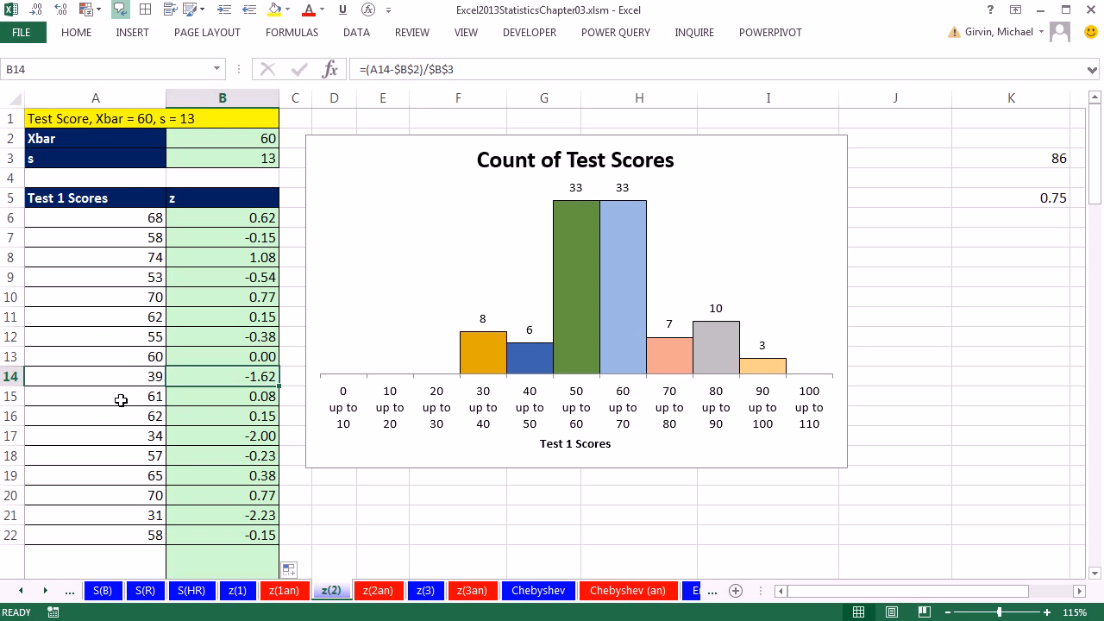
Step: Open the z(3) sheet and check the Xbar and s cells for student heights, B1 and B2
click(425, 591)
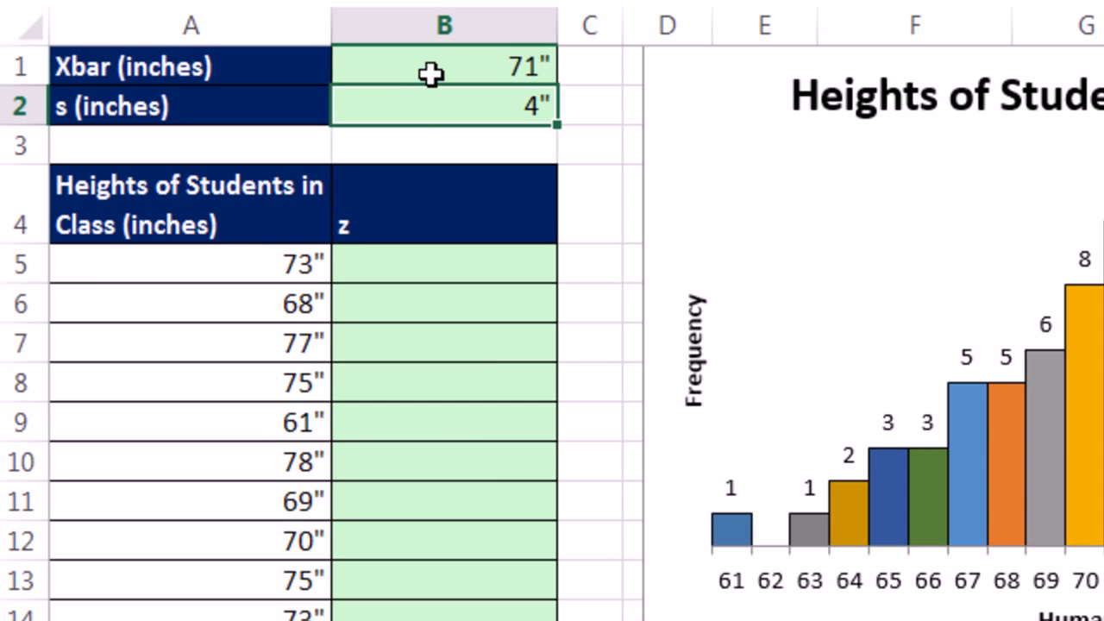
click(431, 74)
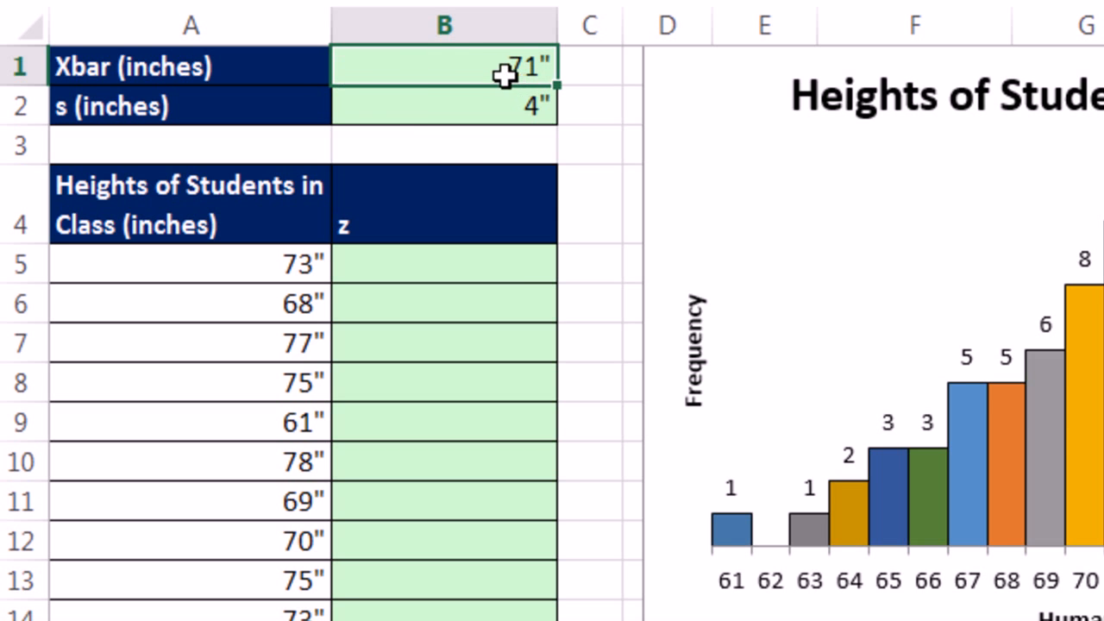
click(423, 106)
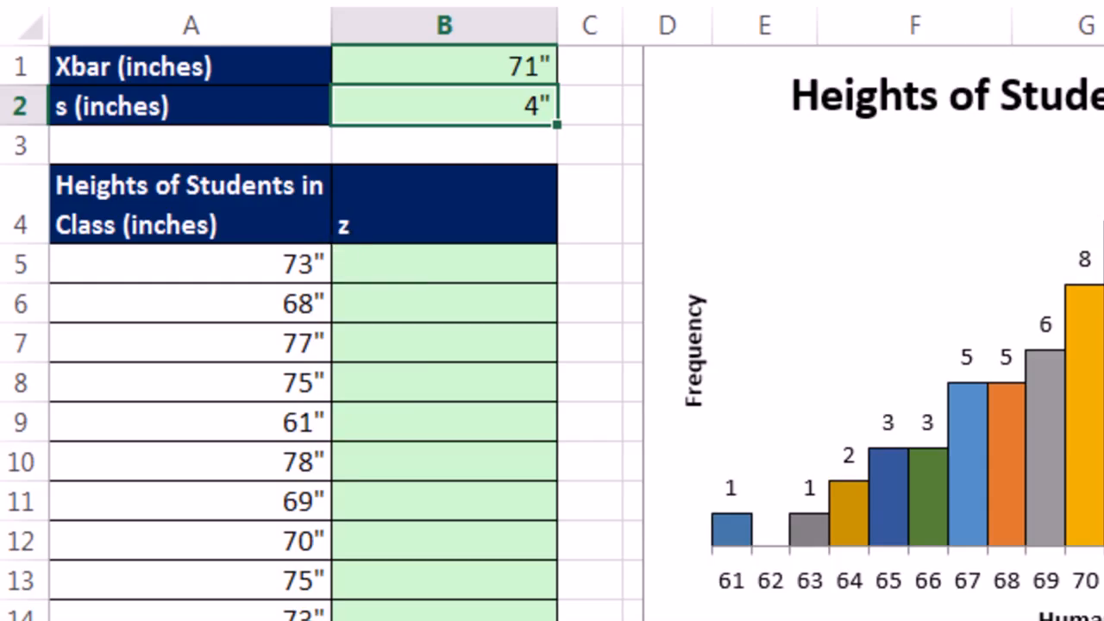
Step: Start the z-score formula in B5 as =(A5-$B$1, subtracting the mean height as an absolute reference from the first height
click(411, 281)
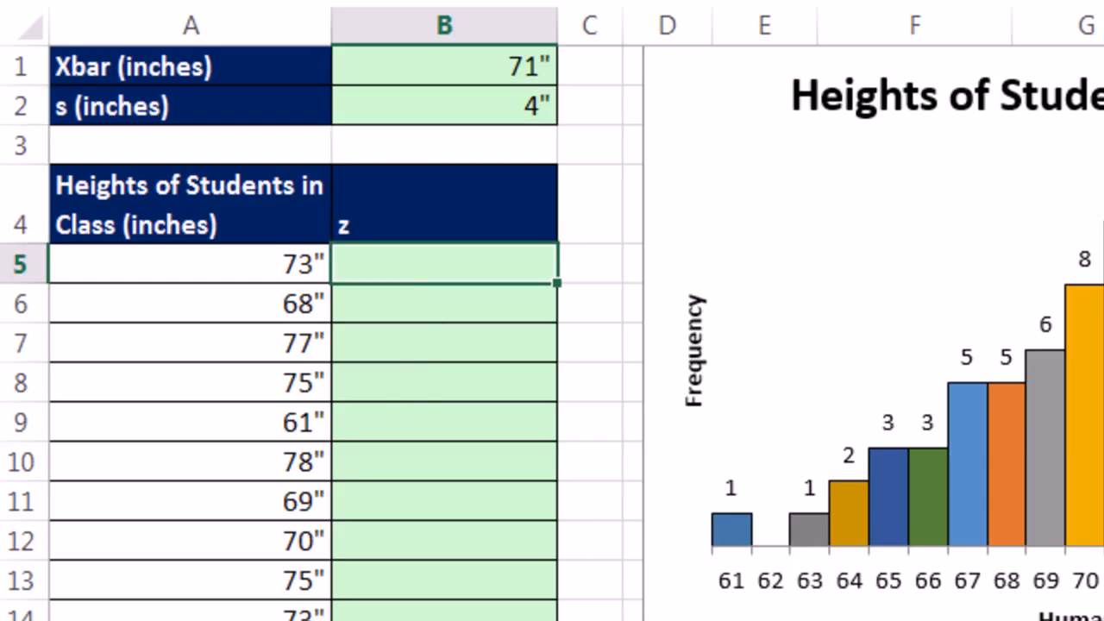
text(=)
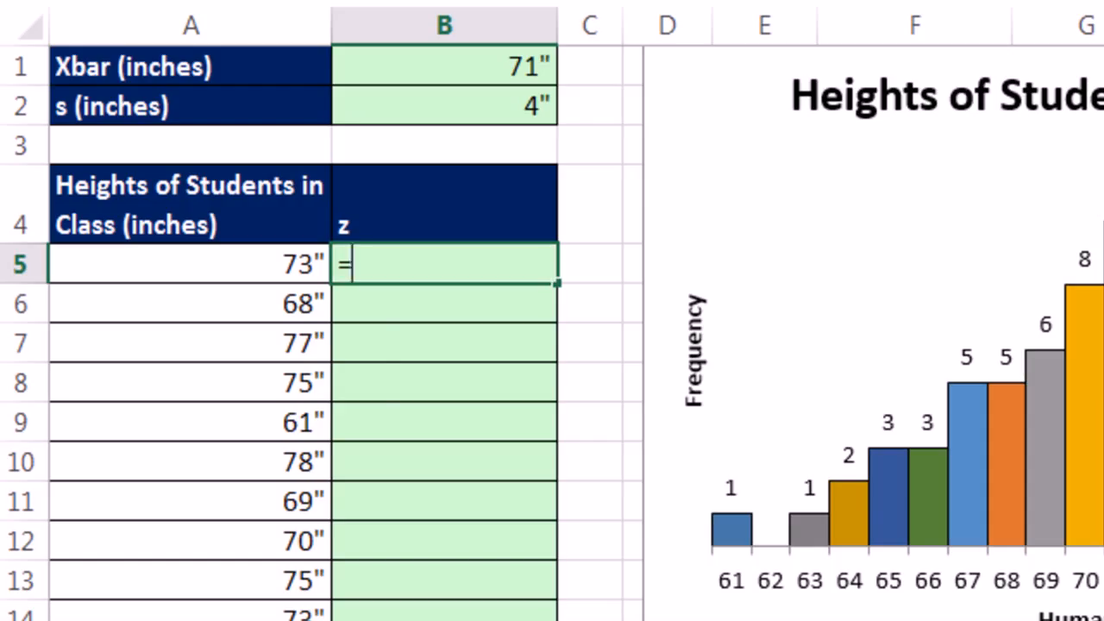
text(()
key(Left)
text(-)
key(Up)
key(Up)
key(Up)
key(Up)
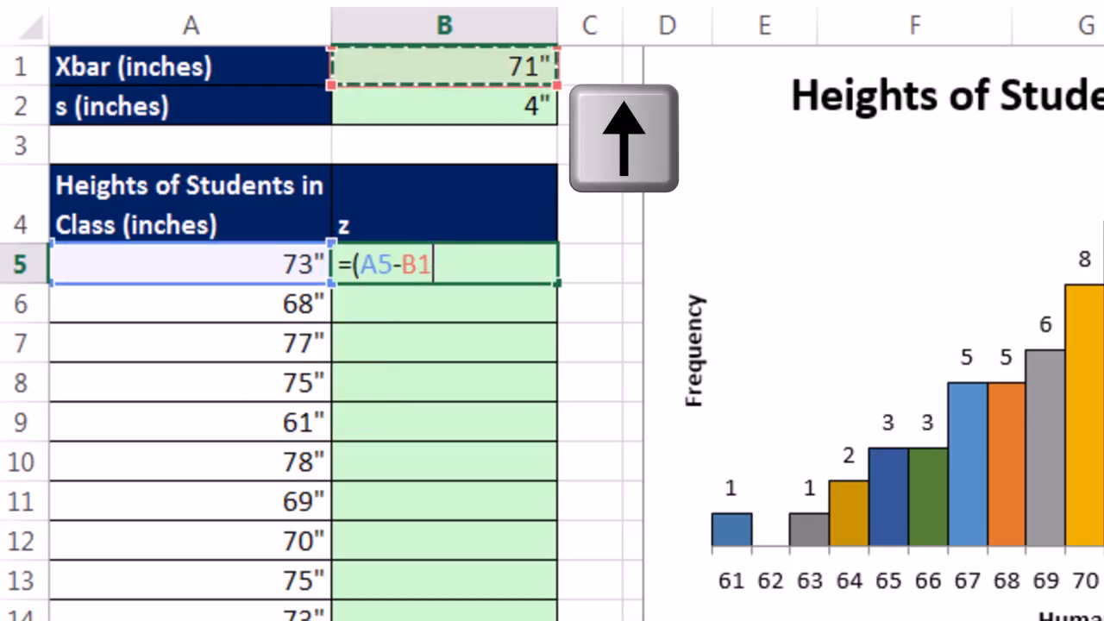
key(F4)
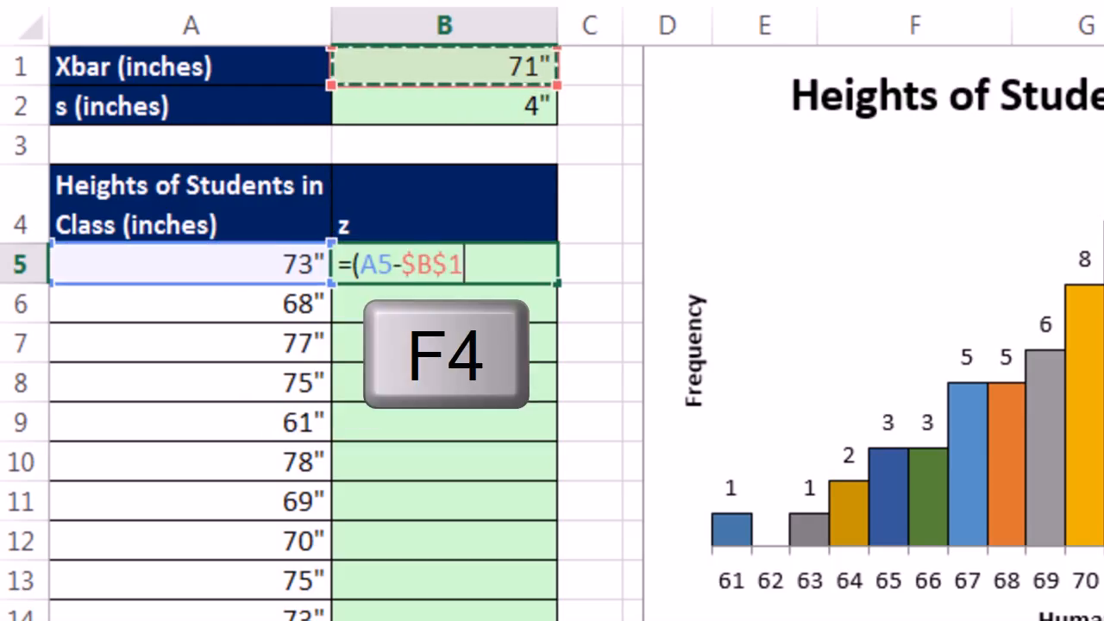
Step: Complete B5 as =(A5-$B$1)/$B$2 and fill the formula down the z column beside all student heights
text()/)
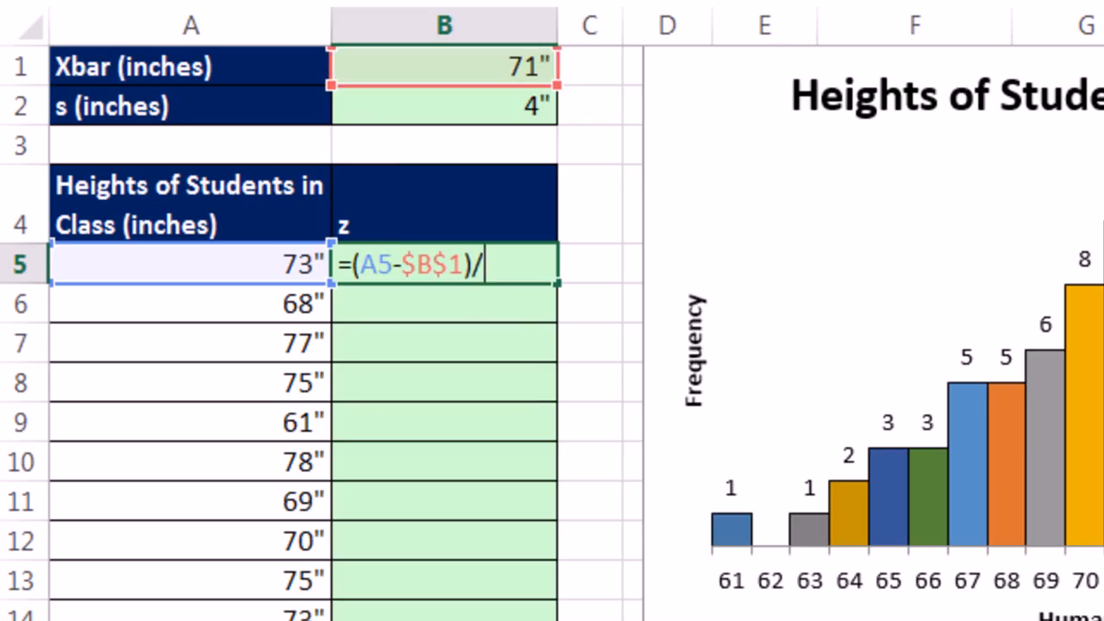
key(Up)
key(Up)
key(Up)
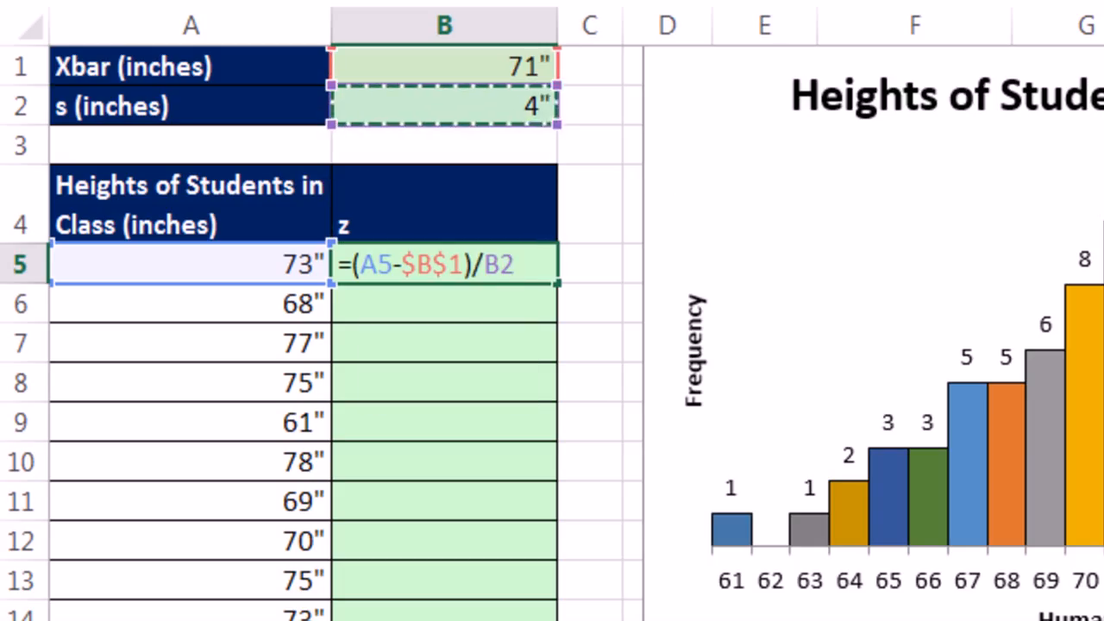
key(F4)
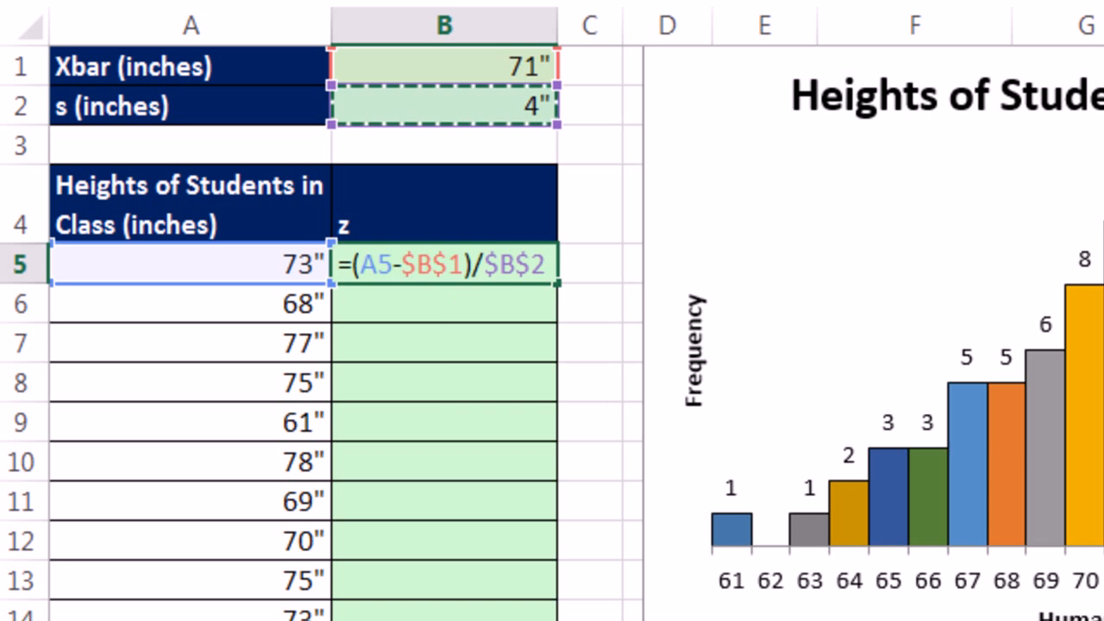
key(ctrl+Return)
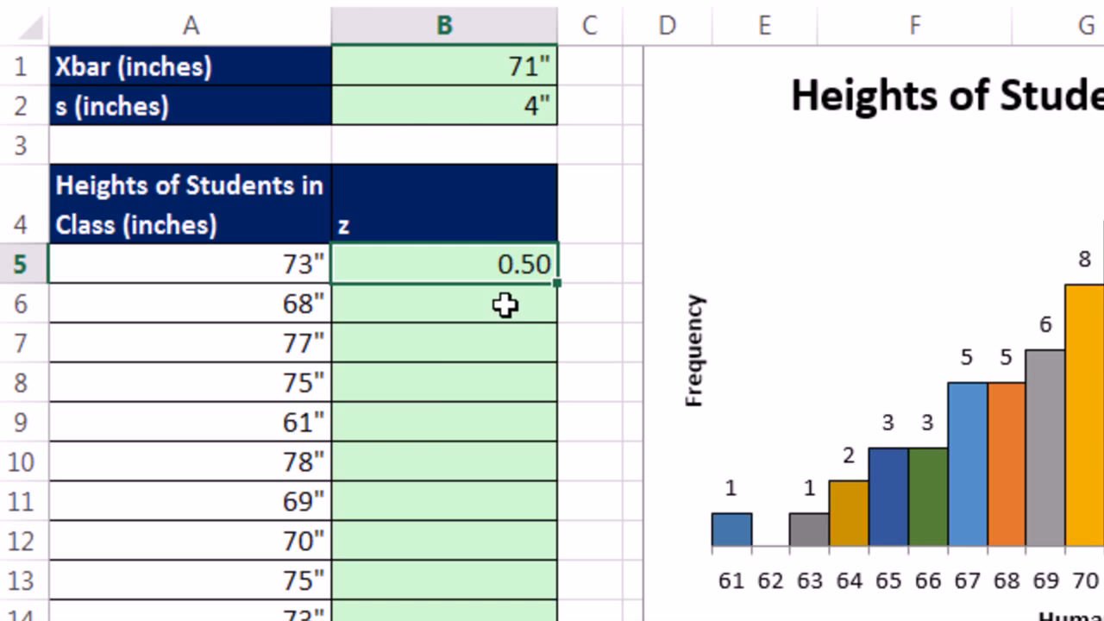
double_click(560, 287)
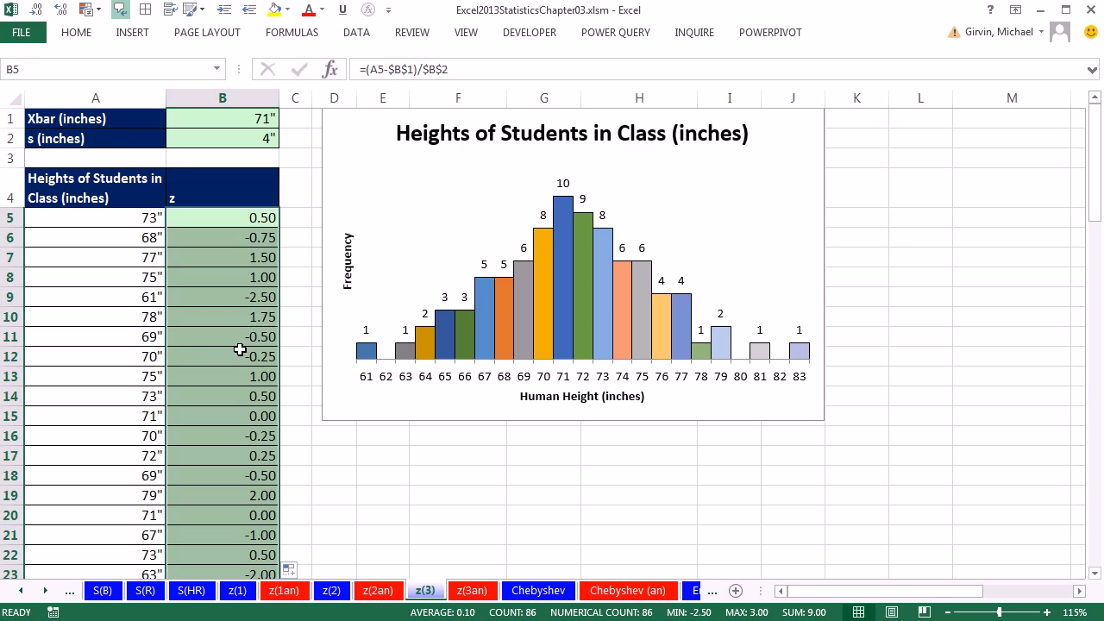
Step: Check the cell references in B12's copied formula, and compare the z-scores in B9 and B20 with their heights
click(240, 349)
key(F2)
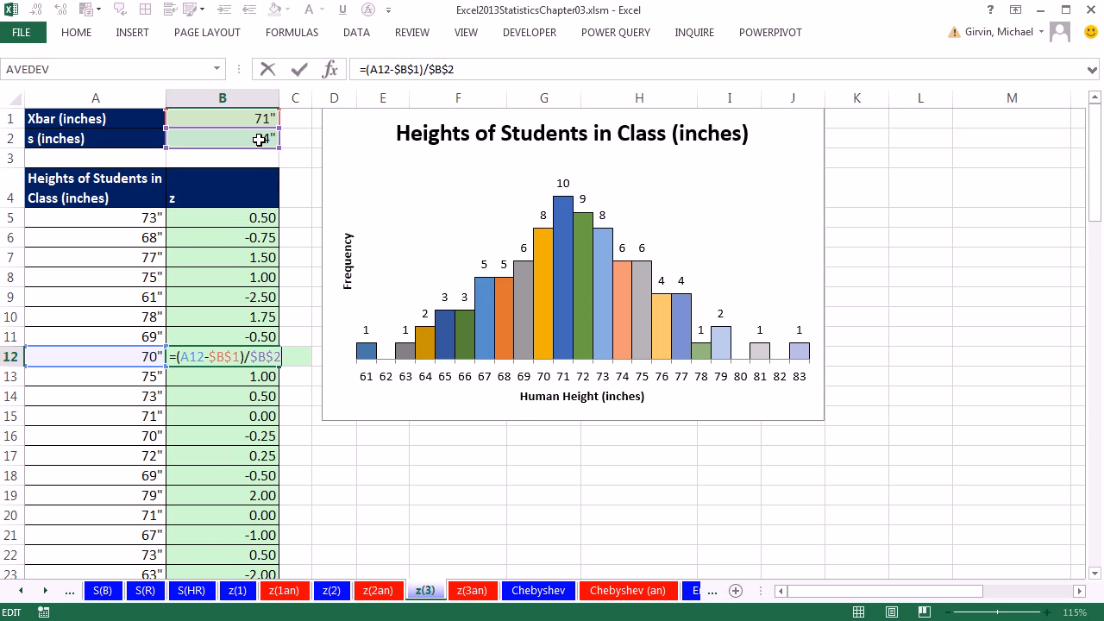
key(Escape)
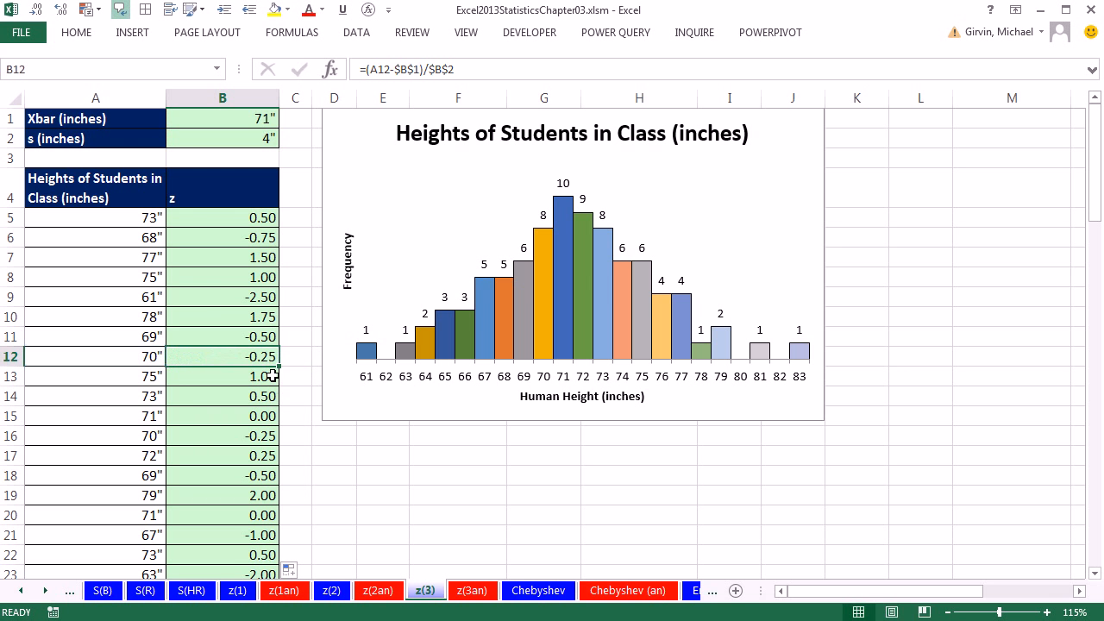
click(154, 297)
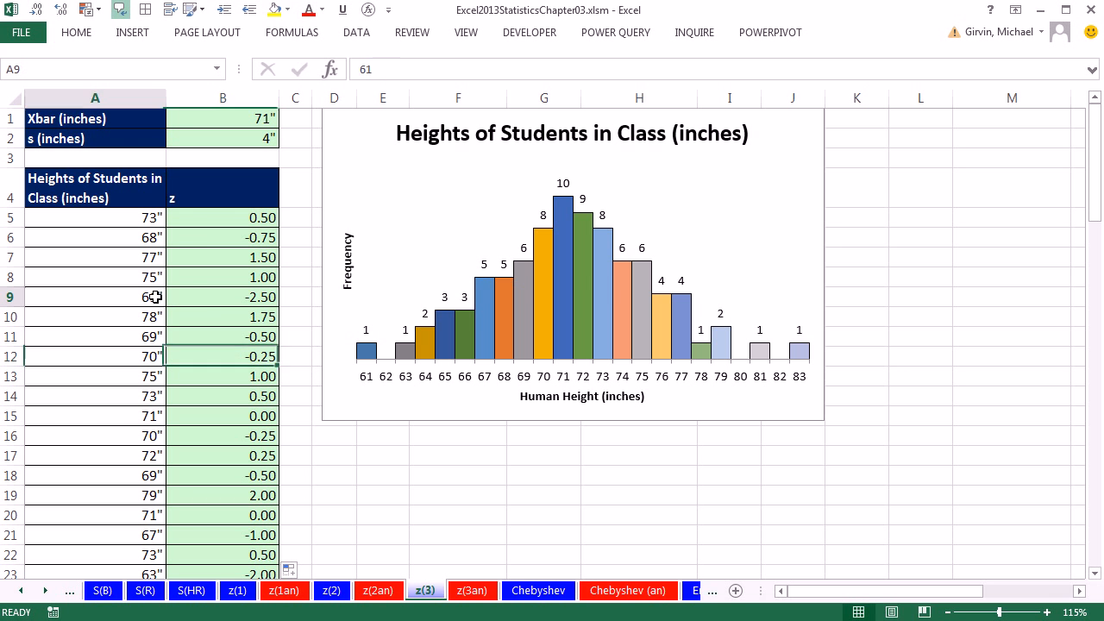
click(230, 297)
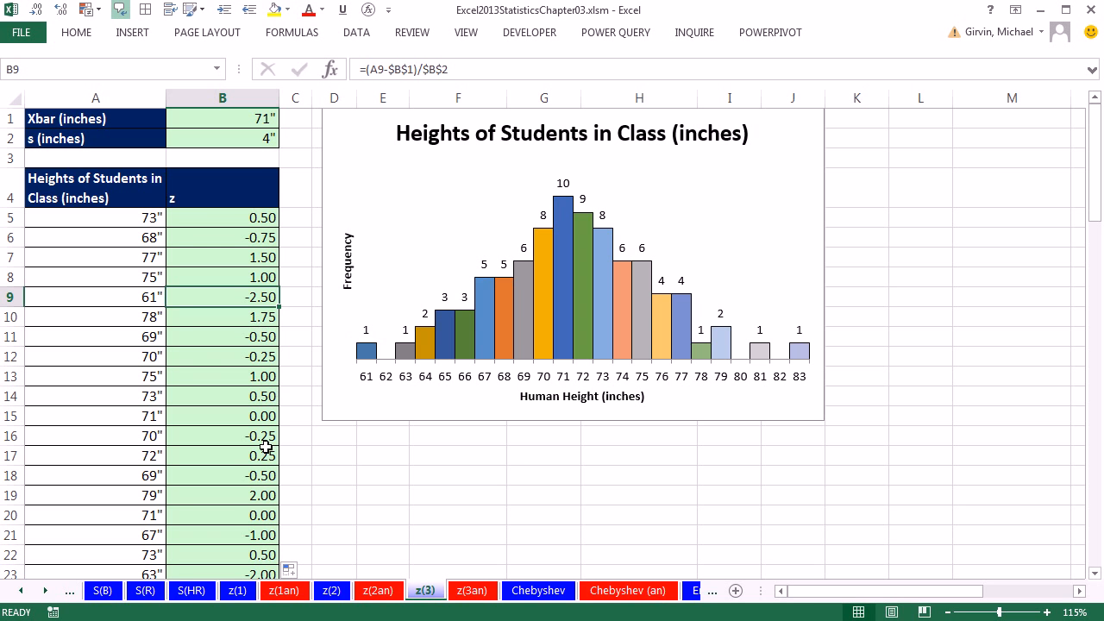
click(235, 519)
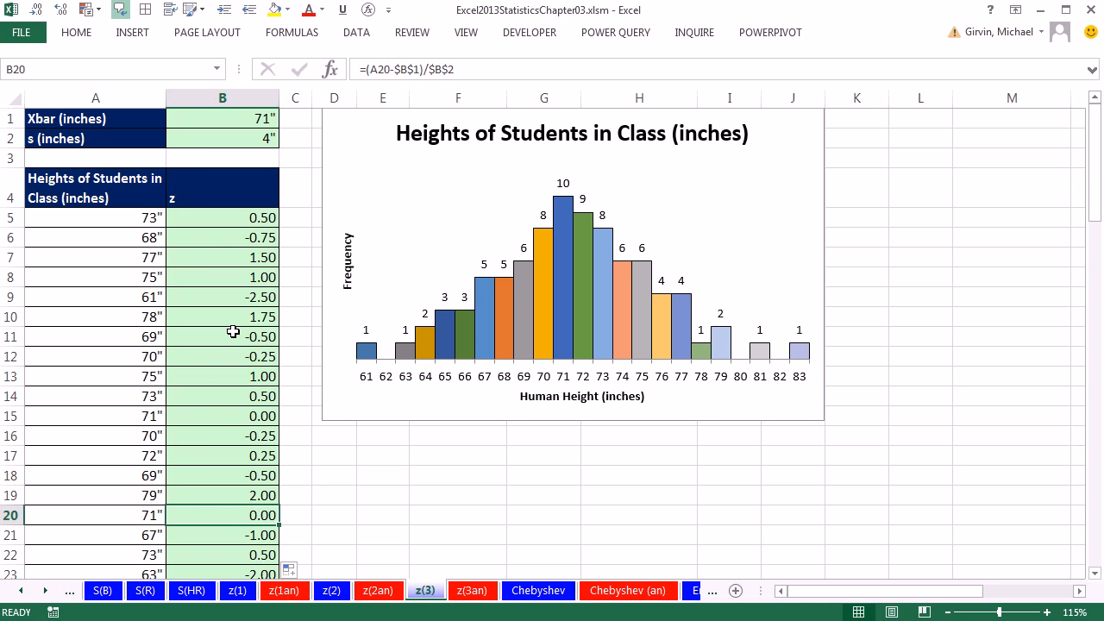
Step: Open the Chebyshev sheet and read the description and rule of Chebyshev's Theorem in its first rows
click(45, 591)
click(45, 591)
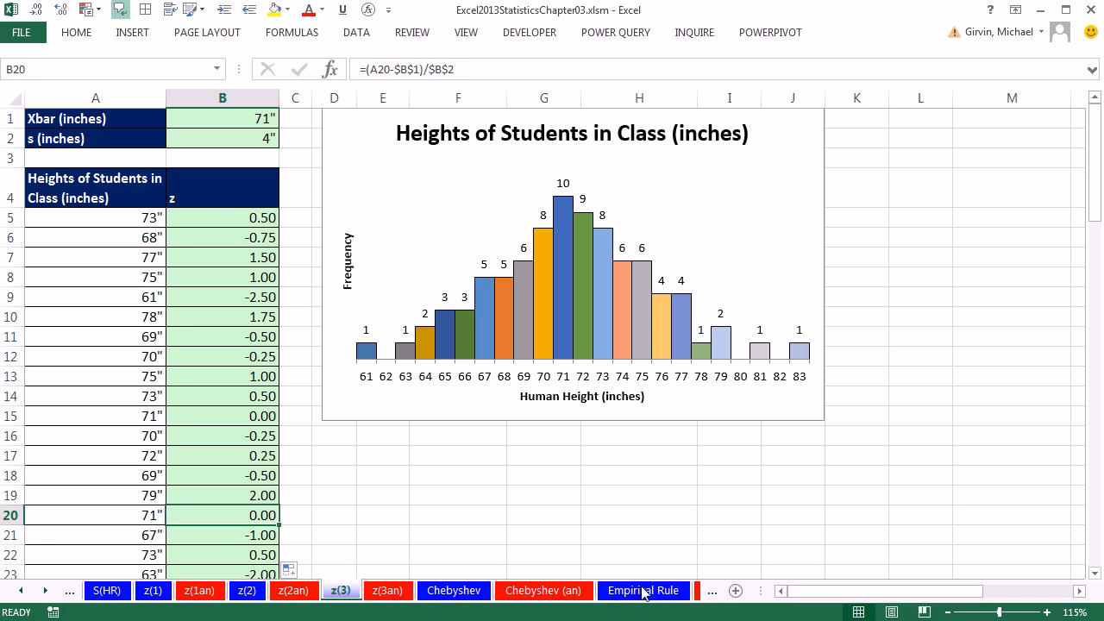
click(449, 591)
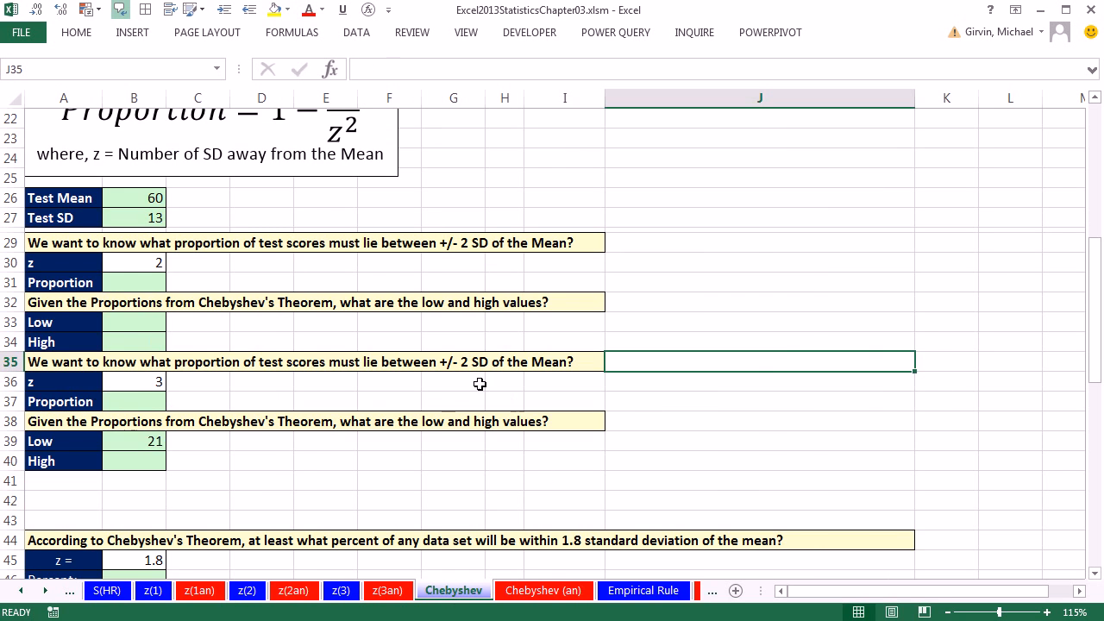
scroll(480, 384, up, 7)
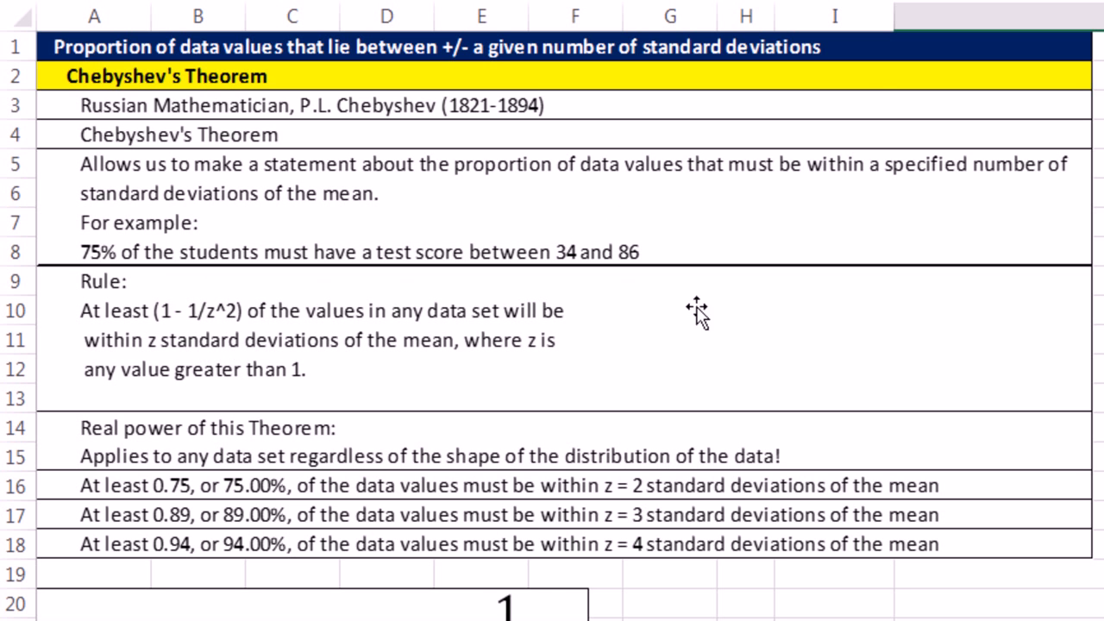
Step: Examine the Proportion = 1 - 1/z² formula, the theorem's examples for z = 2, 3 and 4, and the test-score questions below
scroll(698, 312, down, 1)
scroll(706, 313, down, 2)
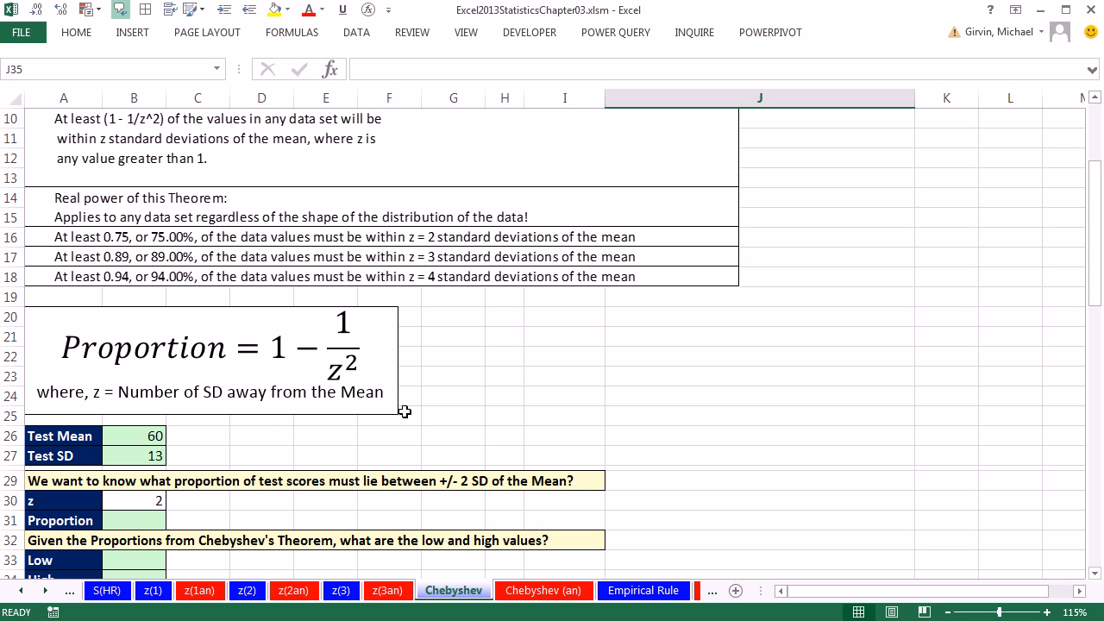
scroll(405, 412, down, 3)
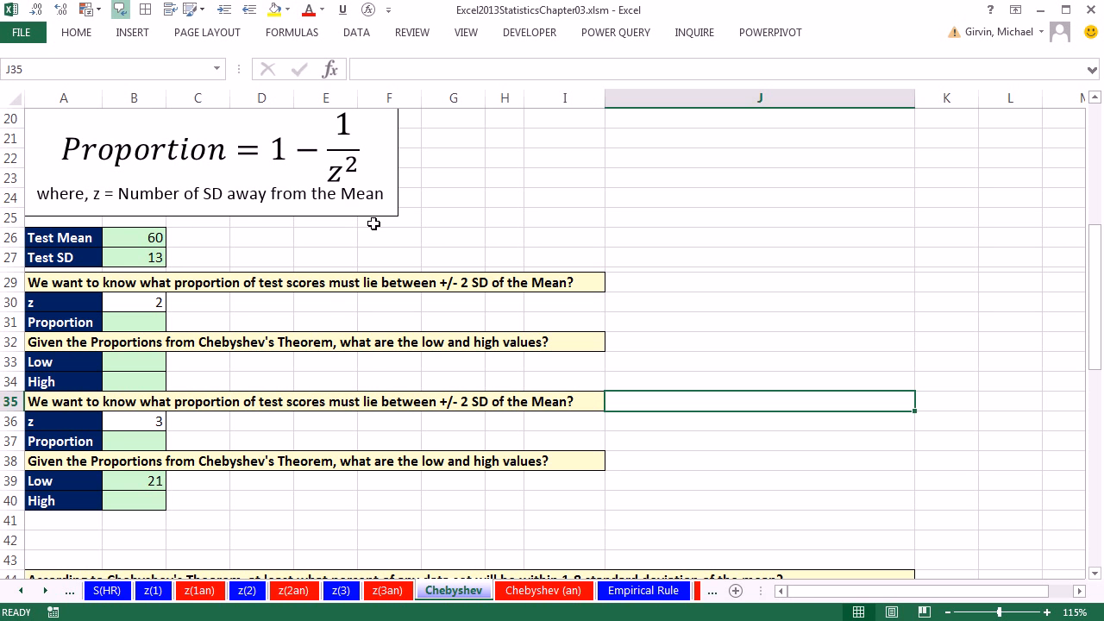
scroll(405, 260, up, 3)
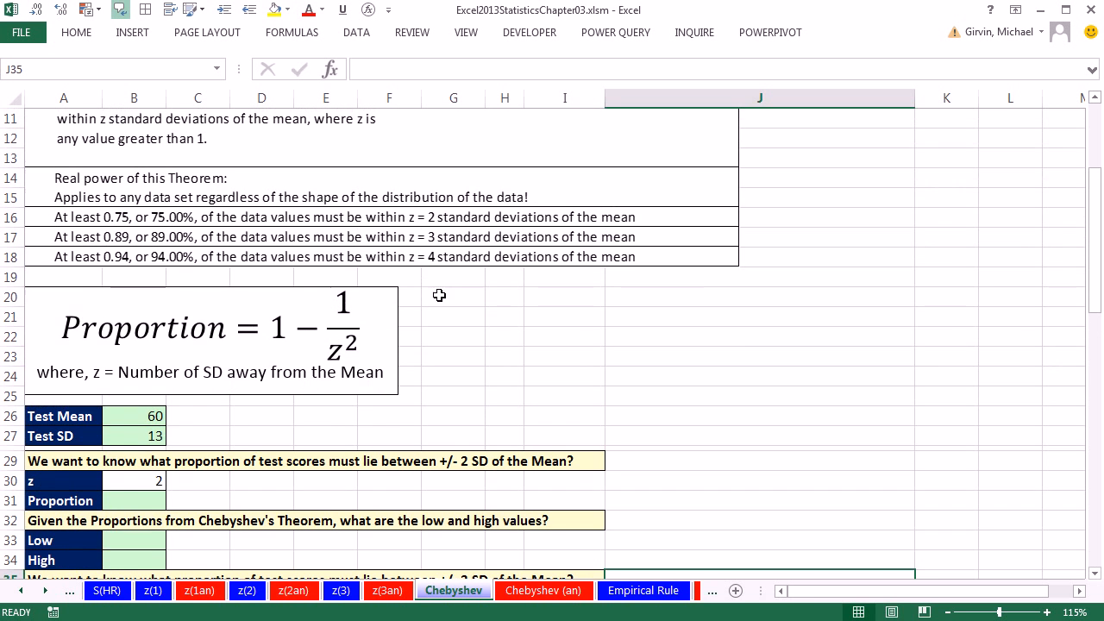
scroll(445, 358, down, 3)
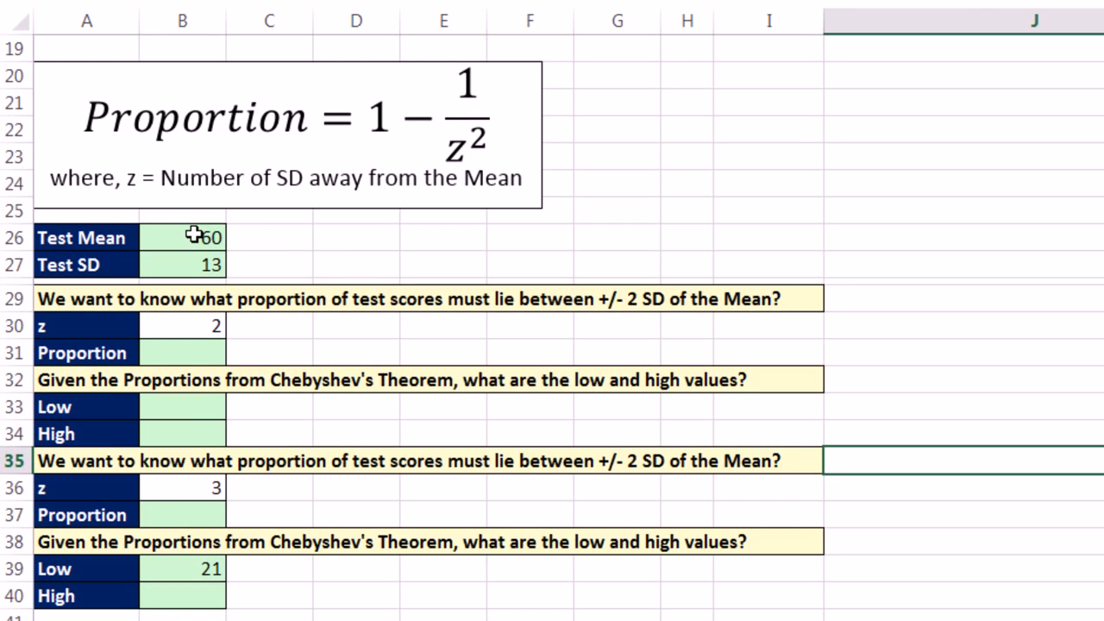
Step: Enter the Chebyshev proportion formula =1-1/B30^2 in B31 for the test scores
click(194, 229)
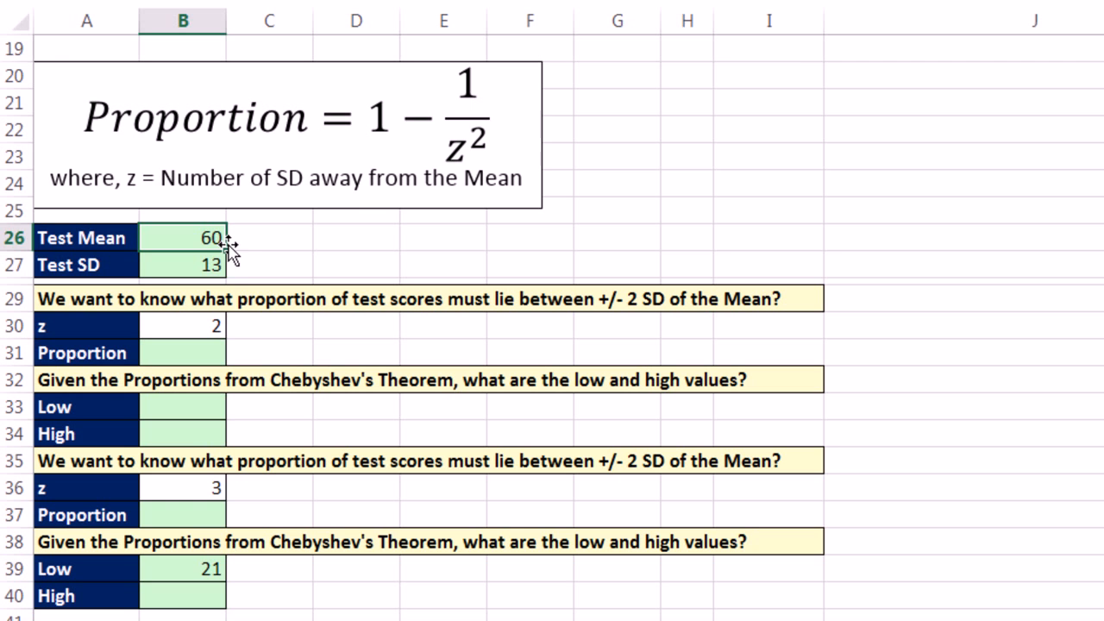
click(212, 266)
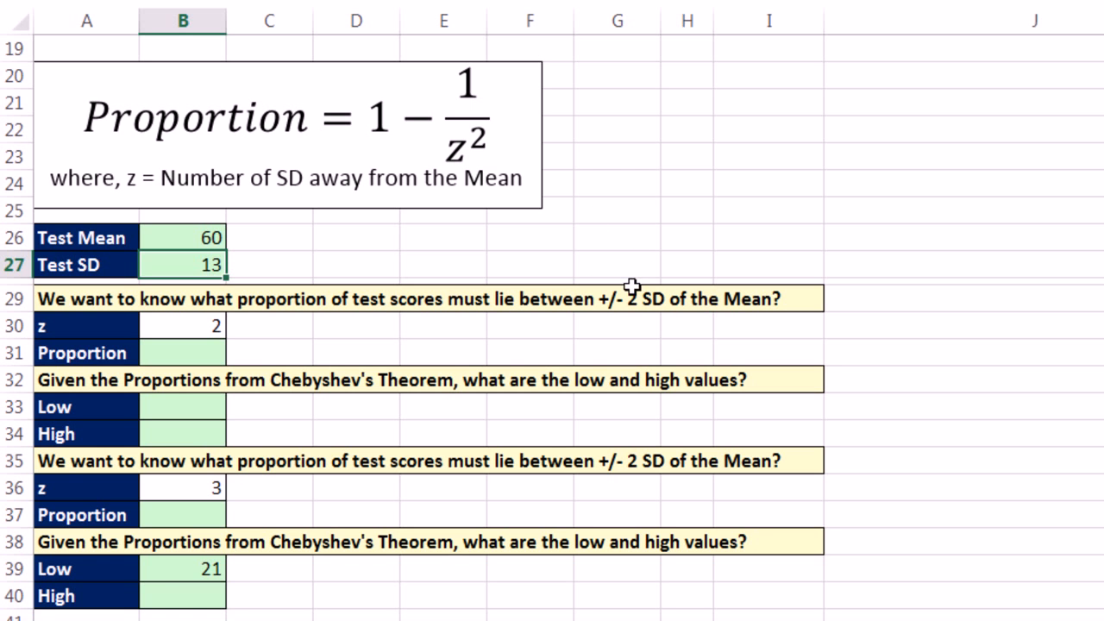
click(204, 348)
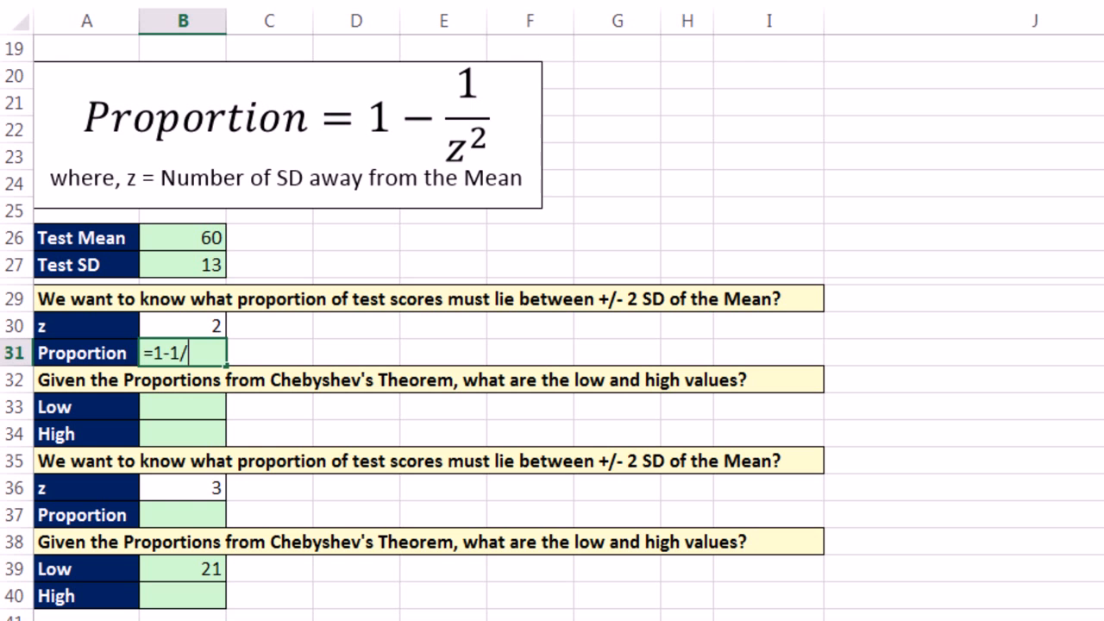
key(Up)
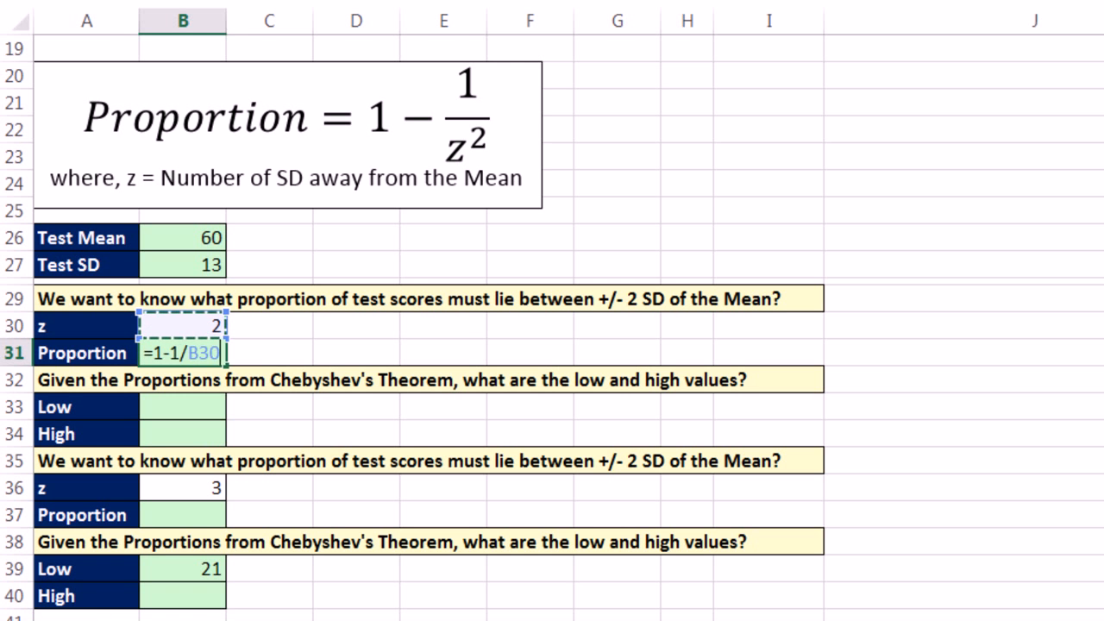
text(^2)
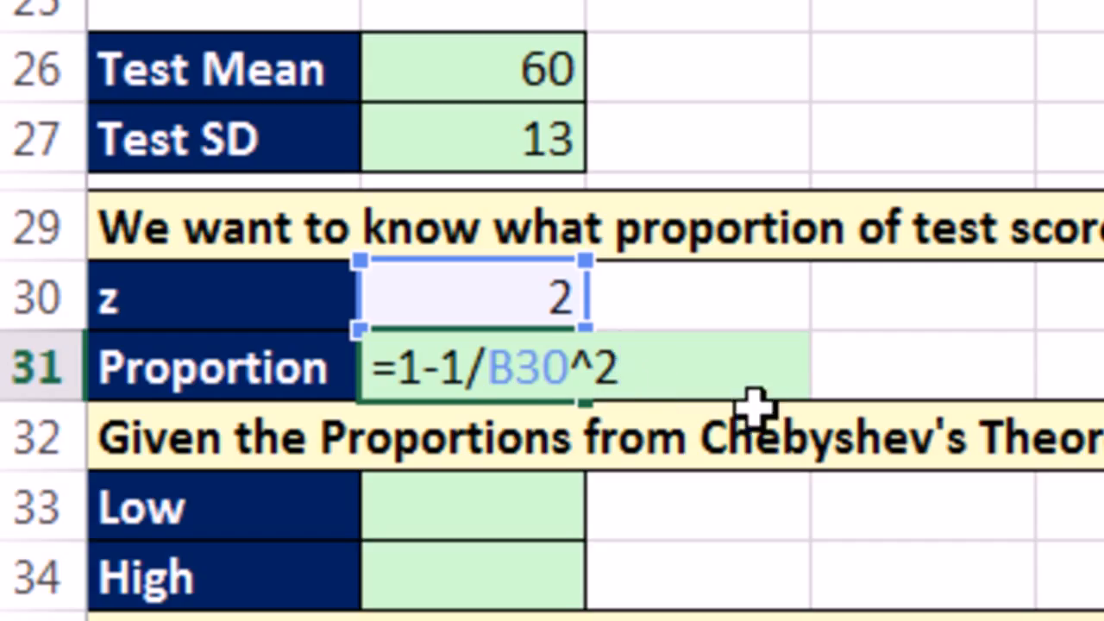
drag(490, 366, 673, 380)
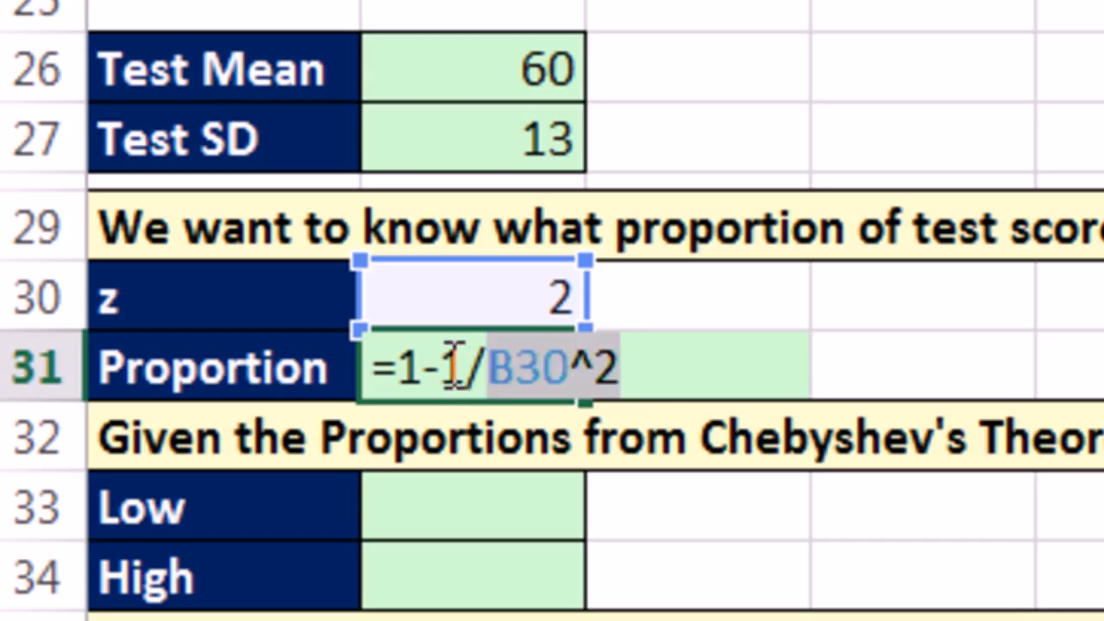
drag(454, 366, 665, 375)
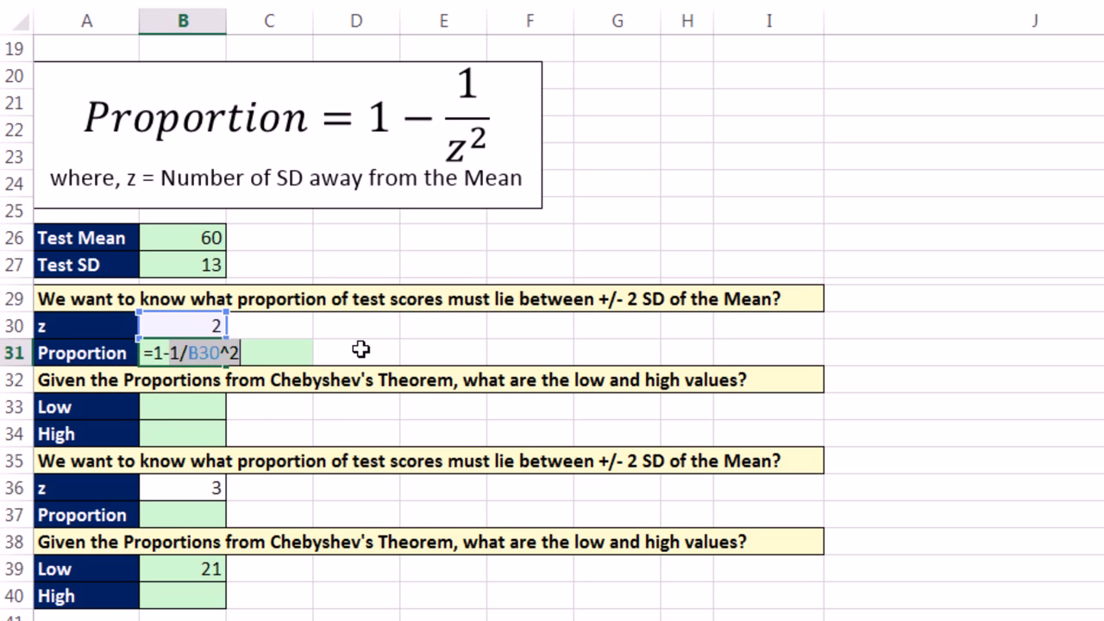
key(ctrl+Return)
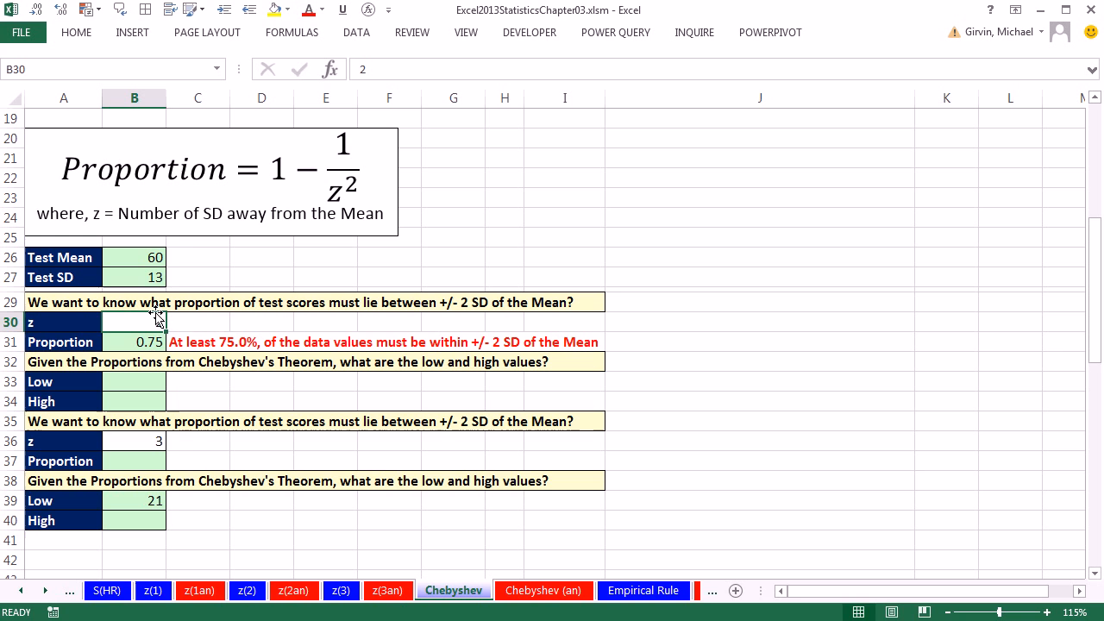
Step: Test the proportion formula with z values of 3 and 1.6 in B30, and restore z to 2
click(185, 324)
text(3)
key(ctrl+Return)
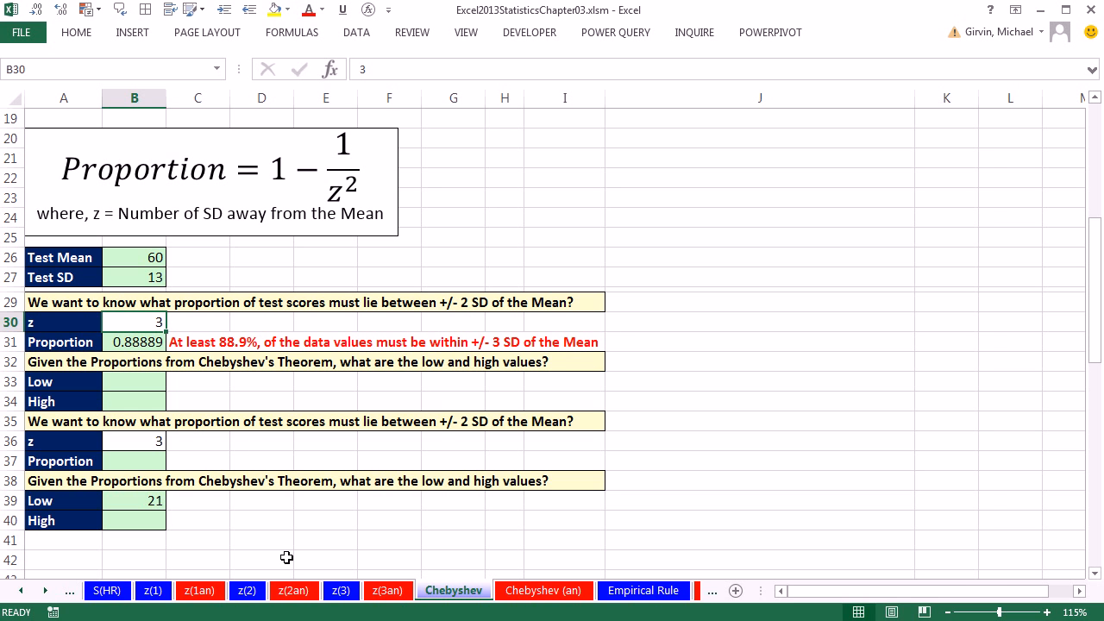
text(1)
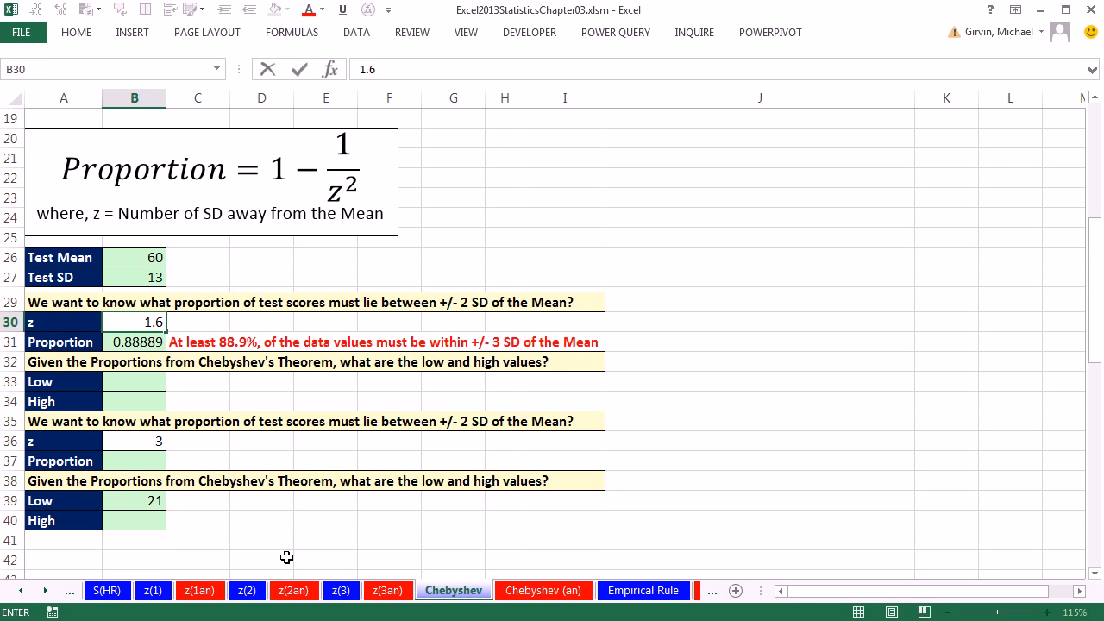
text(.6)
key(ctrl+Return)
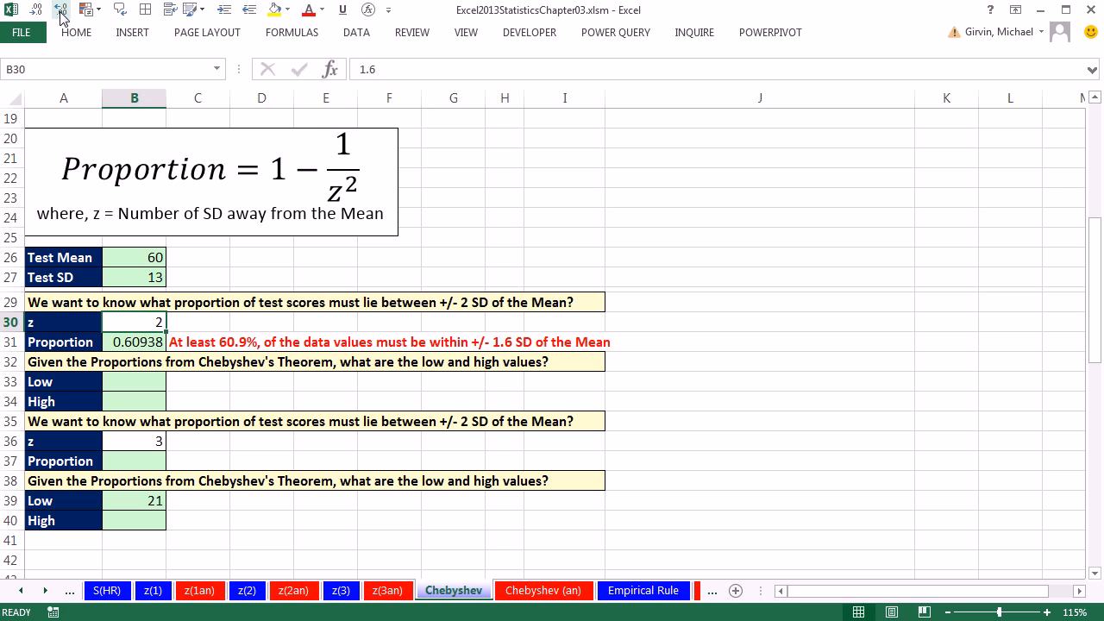
text(2)
key(ctrl+Return)
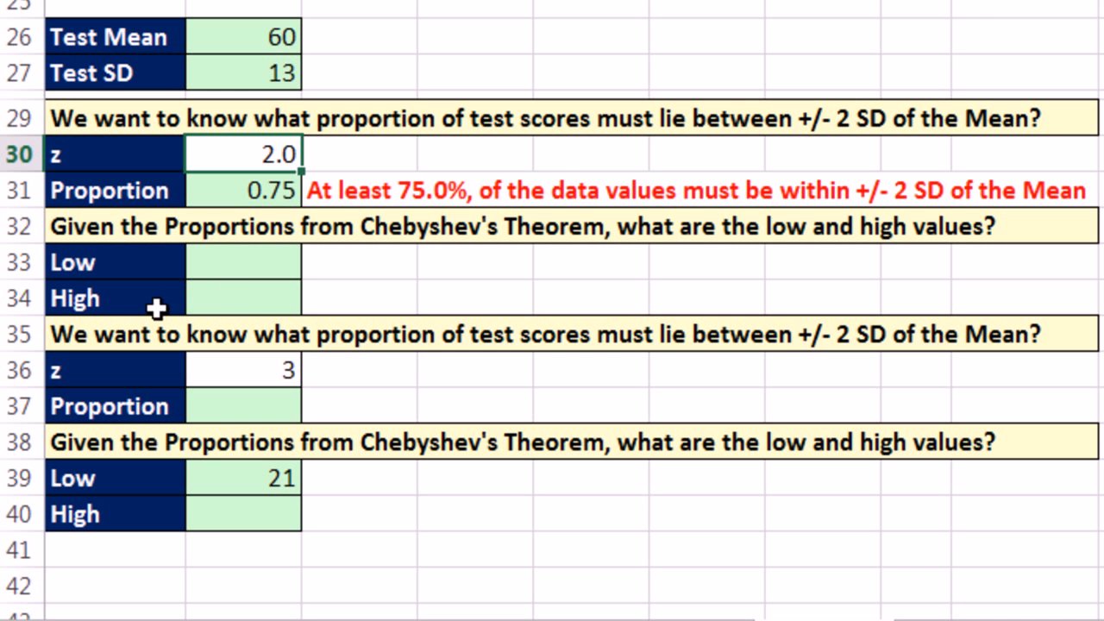
Step: Begin the Low value formula in B33 with the test mean minus z, =B26-B30
click(300, 263)
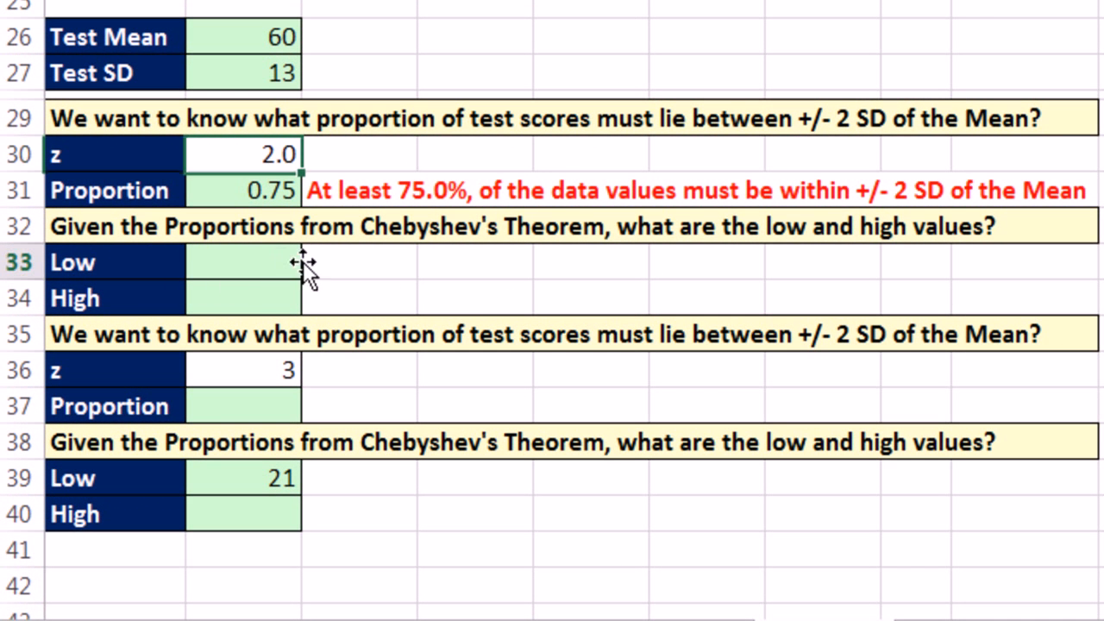
click(242, 297)
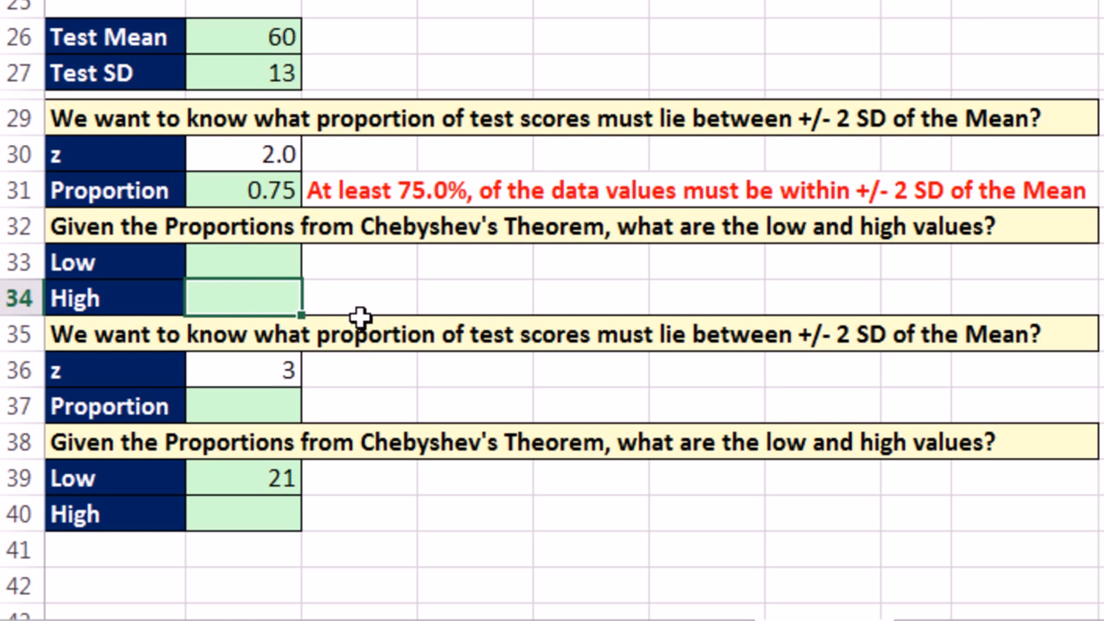
click(283, 262)
key(F2)
text(=)
key(Up)
key(Up)
key(Up)
key(Up)
key(Up)
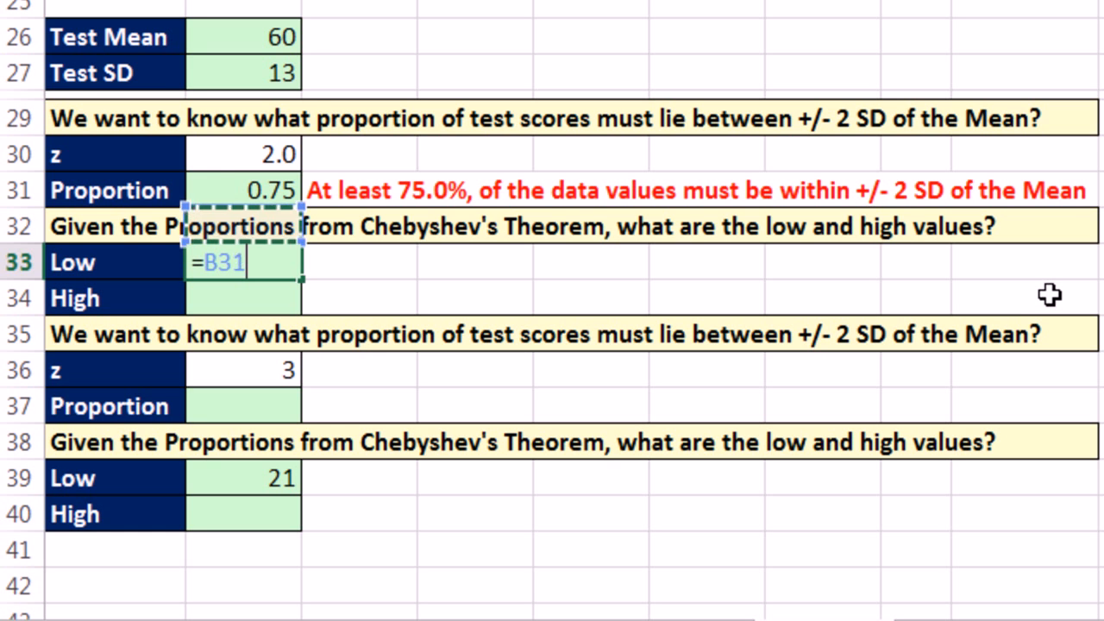
key(Up)
key(Up)
key(Up)
key(Down)
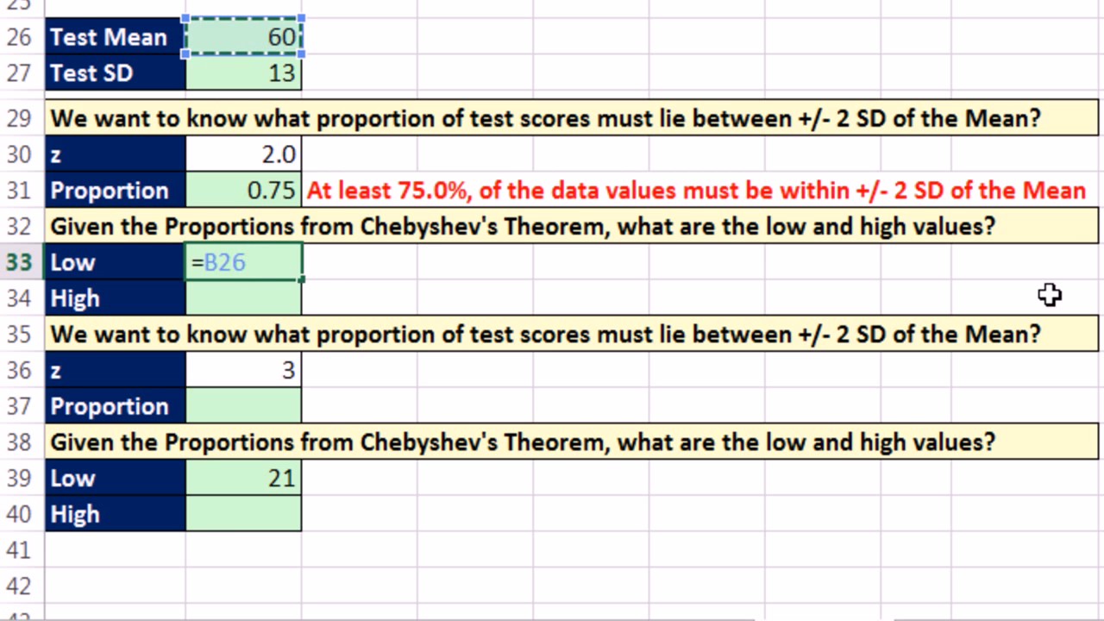
text(-)
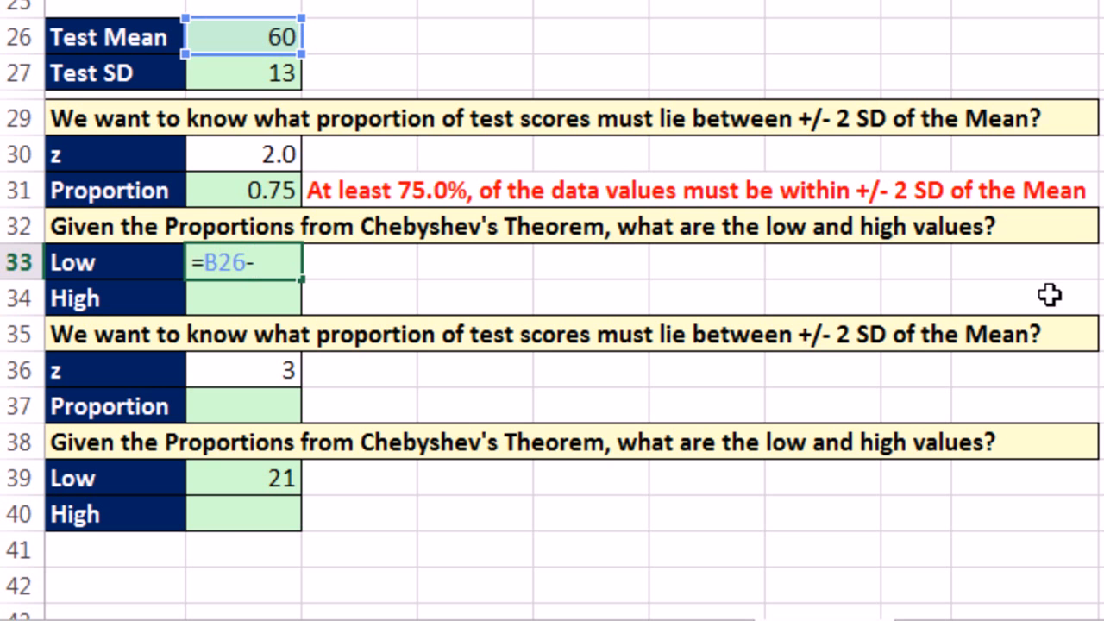
click(242, 164)
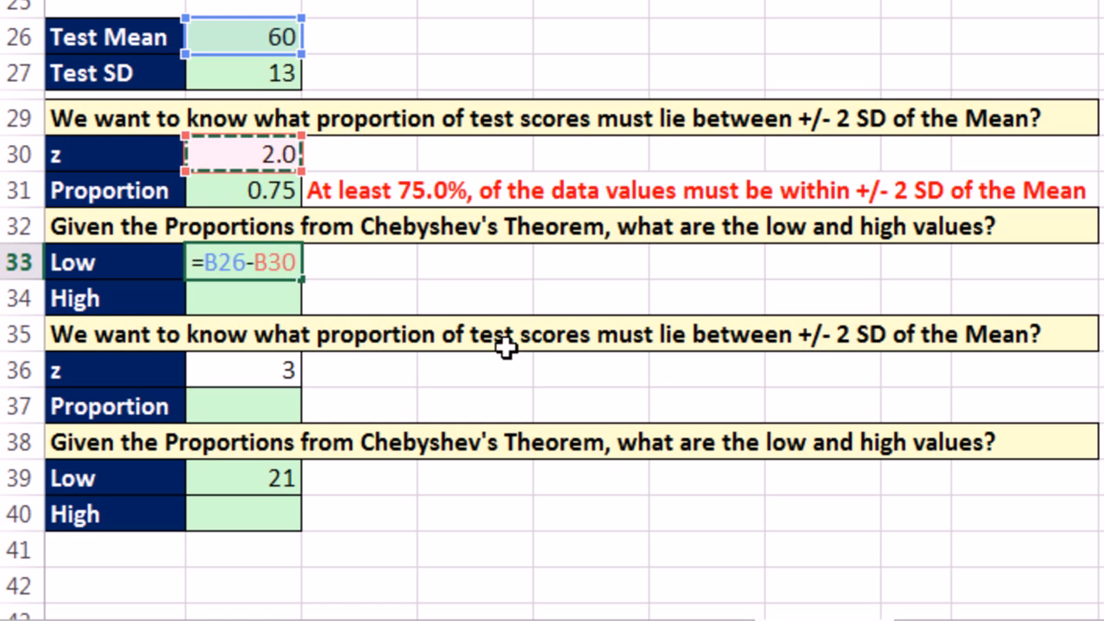
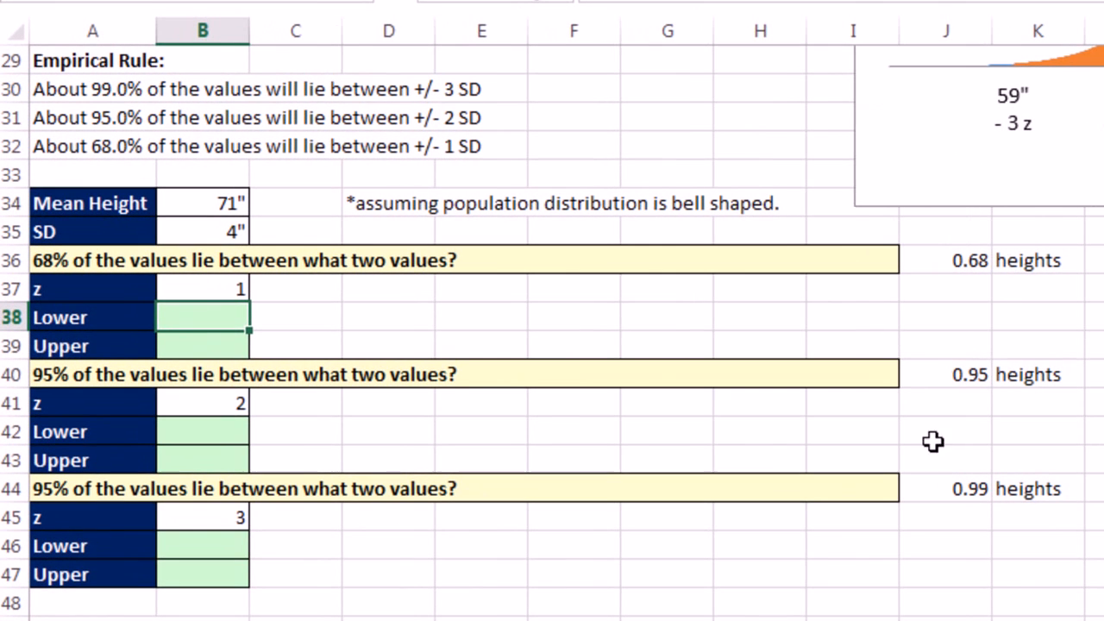
Step: Calculate the Lower height for the 68% question in B38 with =B34-B37*B35
click(202, 293)
click(216, 402)
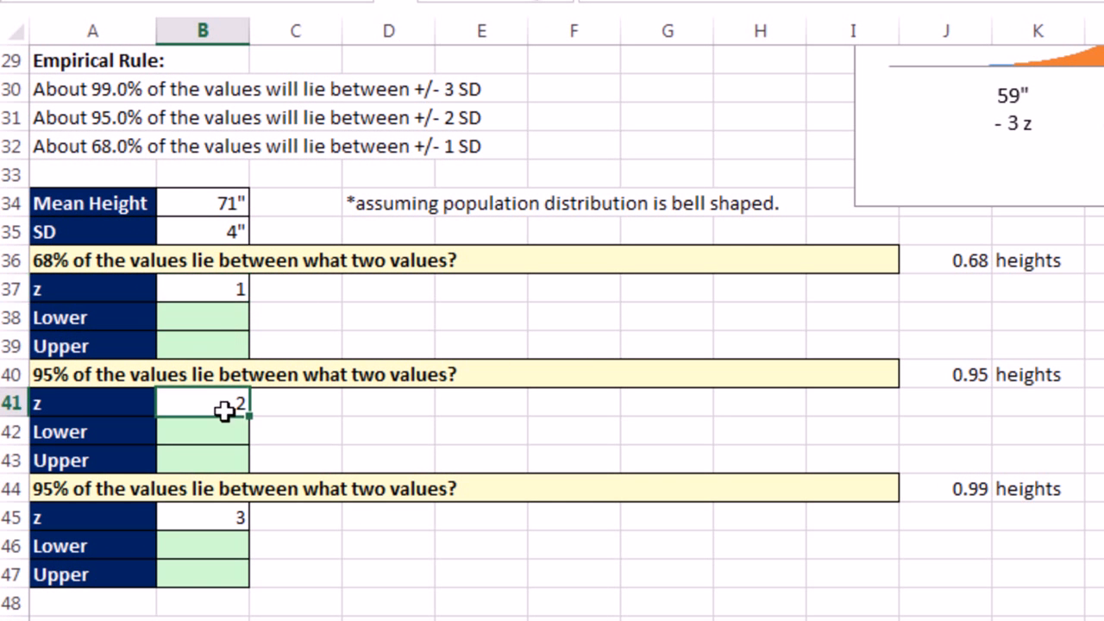
click(224, 517)
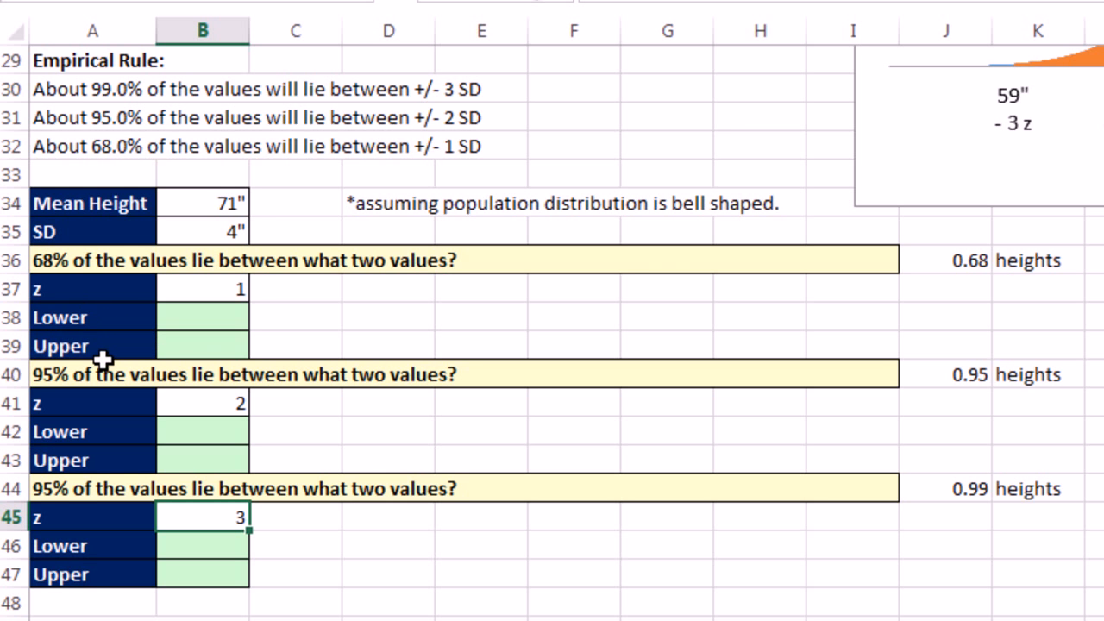
click(214, 319)
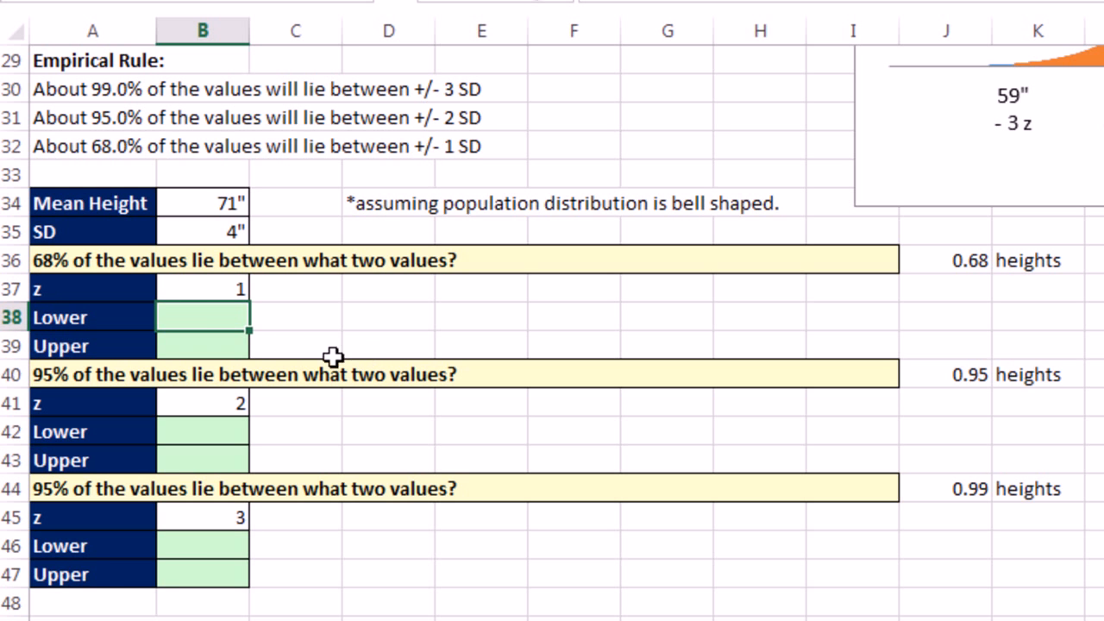
text(=)
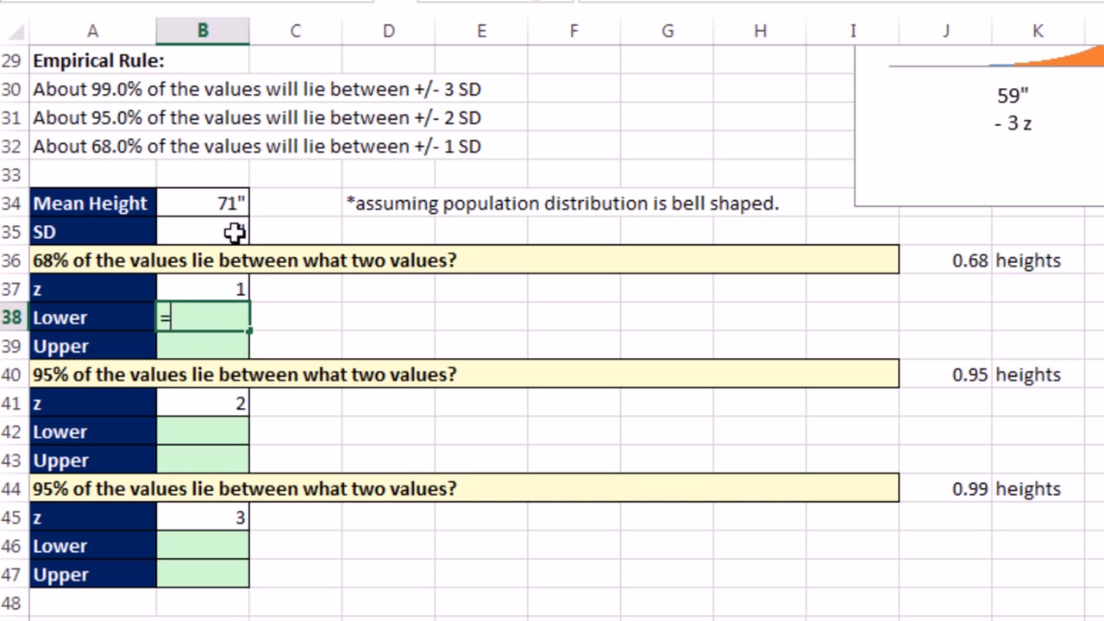
click(216, 206)
text(-)
key(Up)
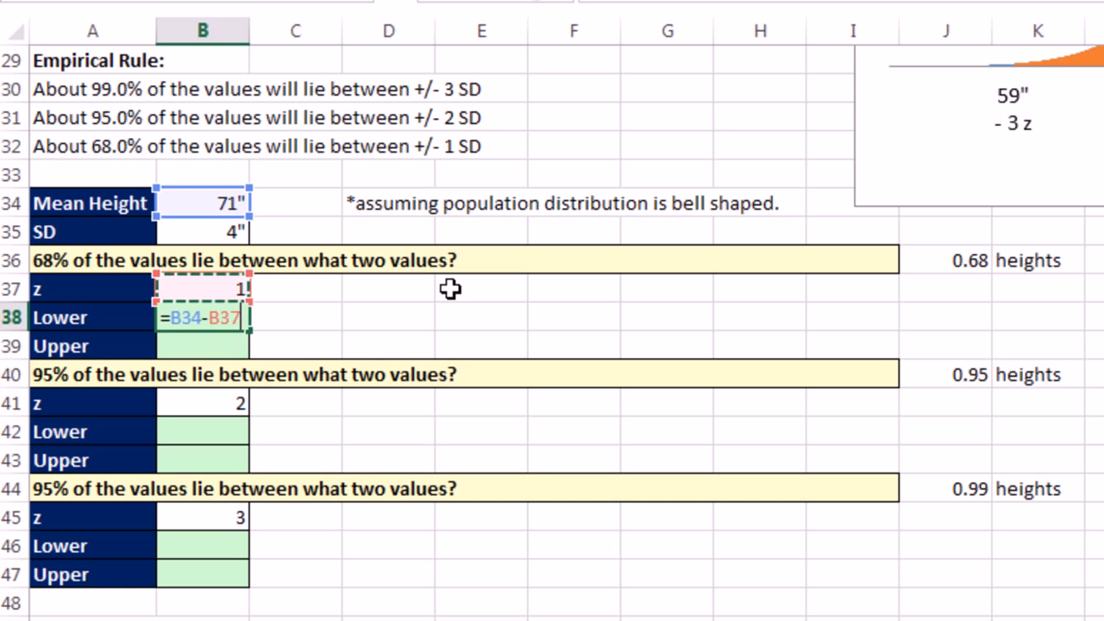
text(*)
key(Up)
key(Up)
key(Up)
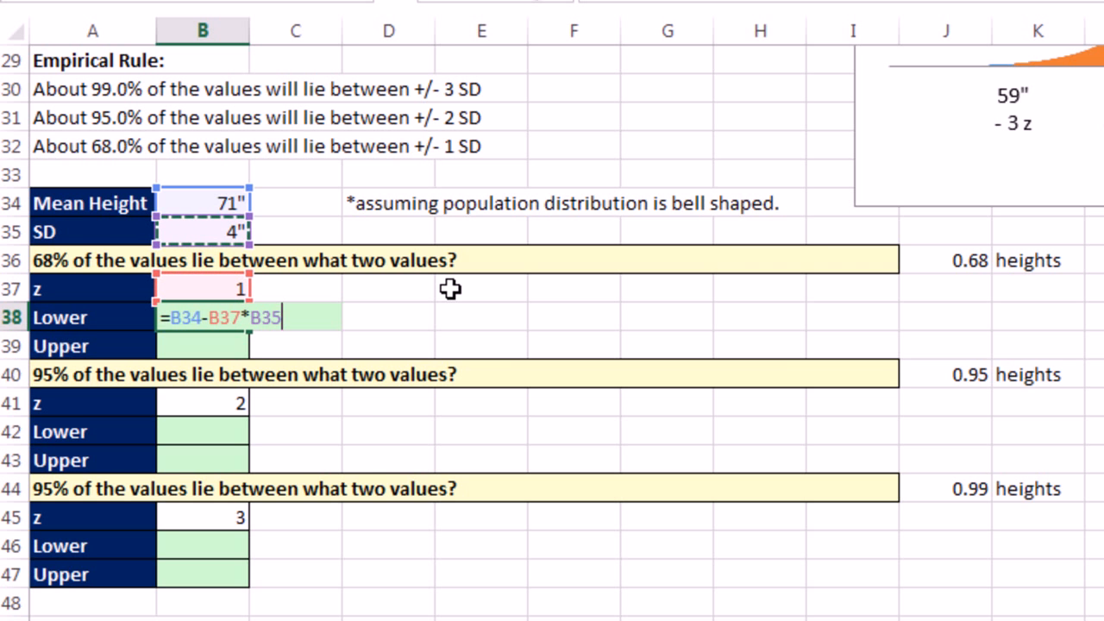
key(Return)
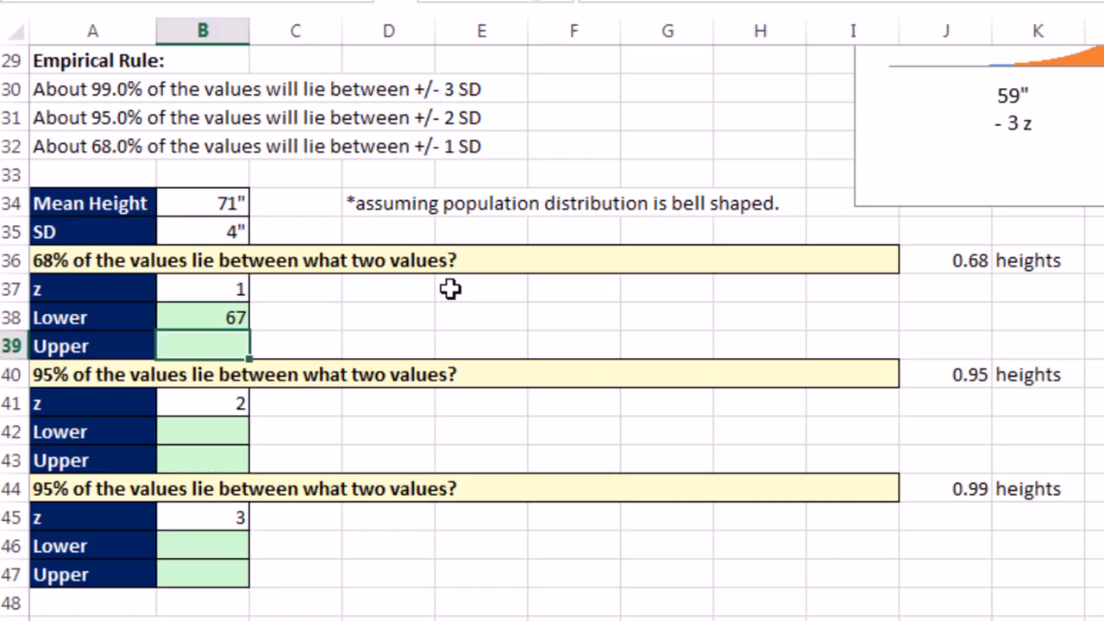
Step: Calculate the Upper height for the 68% question in B39 with =B34+B37*B35
text(=)
key(Up)
key(Up)
key(Up)
key(Up)
key(Up)
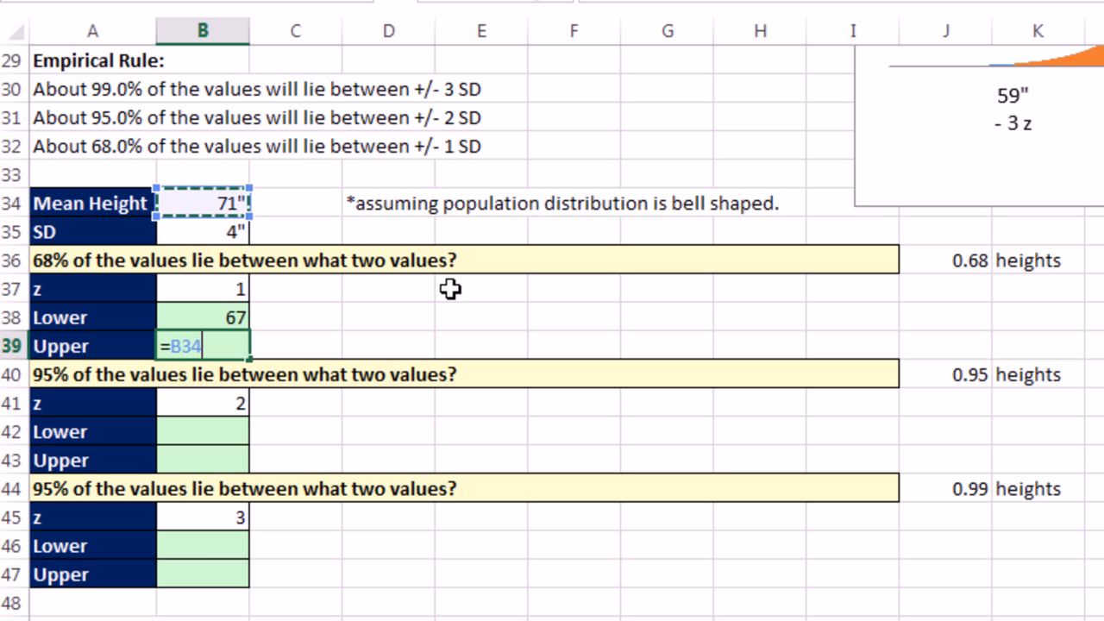
text(+)
key(Up)
key(Up)
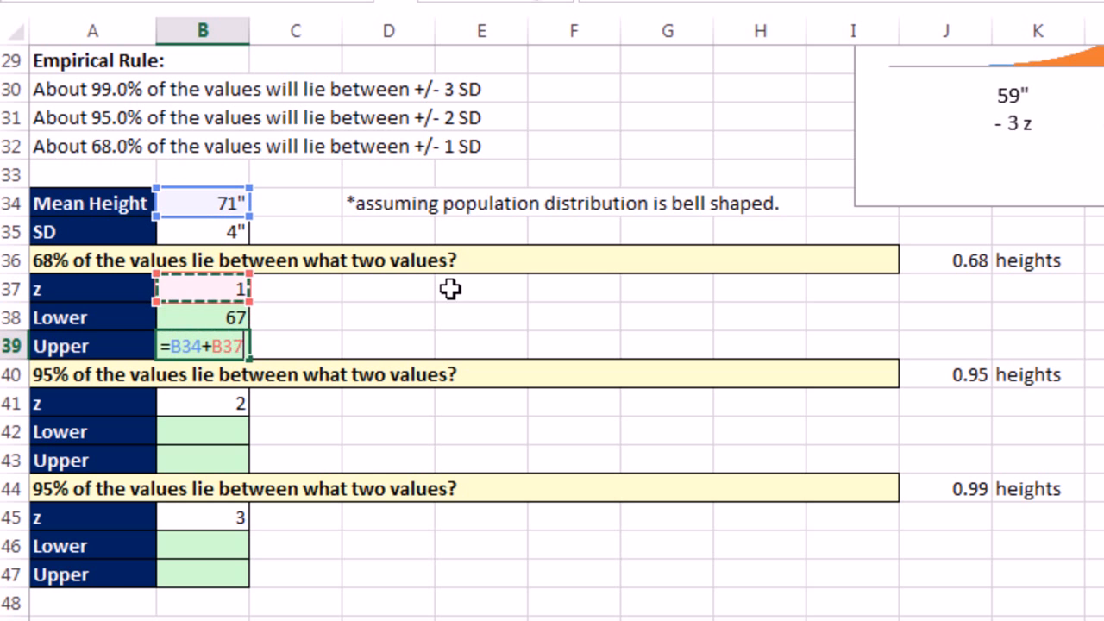
text(*)
key(Up)
key(Up)
key(Up)
key(Up)
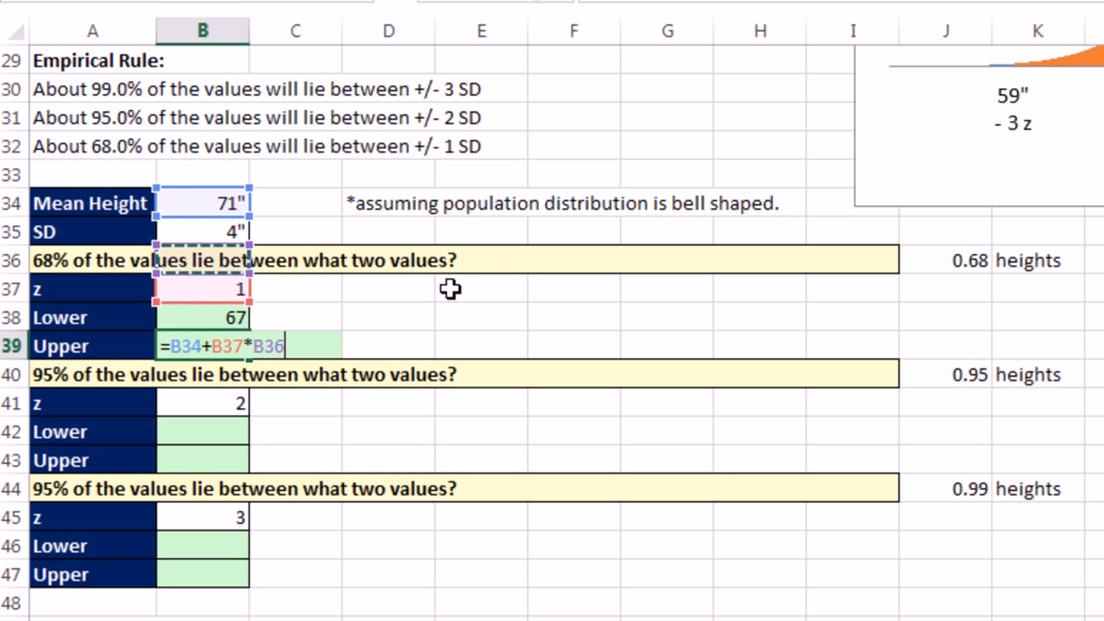
key(ctrl+Return)
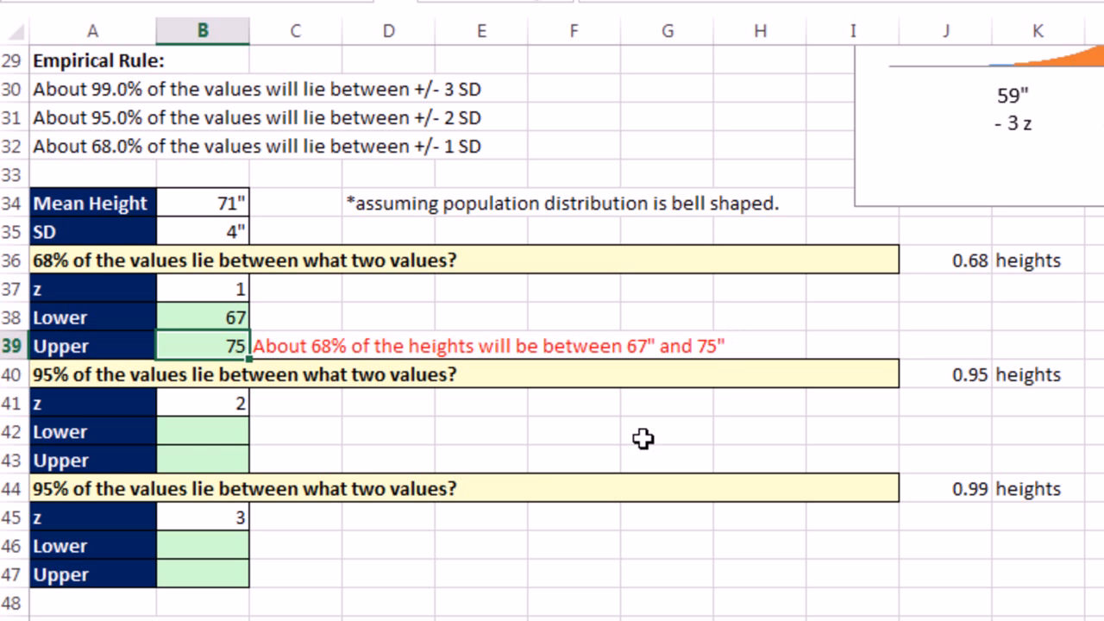
Step: Calculate the Lower height for the z = 2 (95%) question in B42 with =B34-B41*B35
click(227, 432)
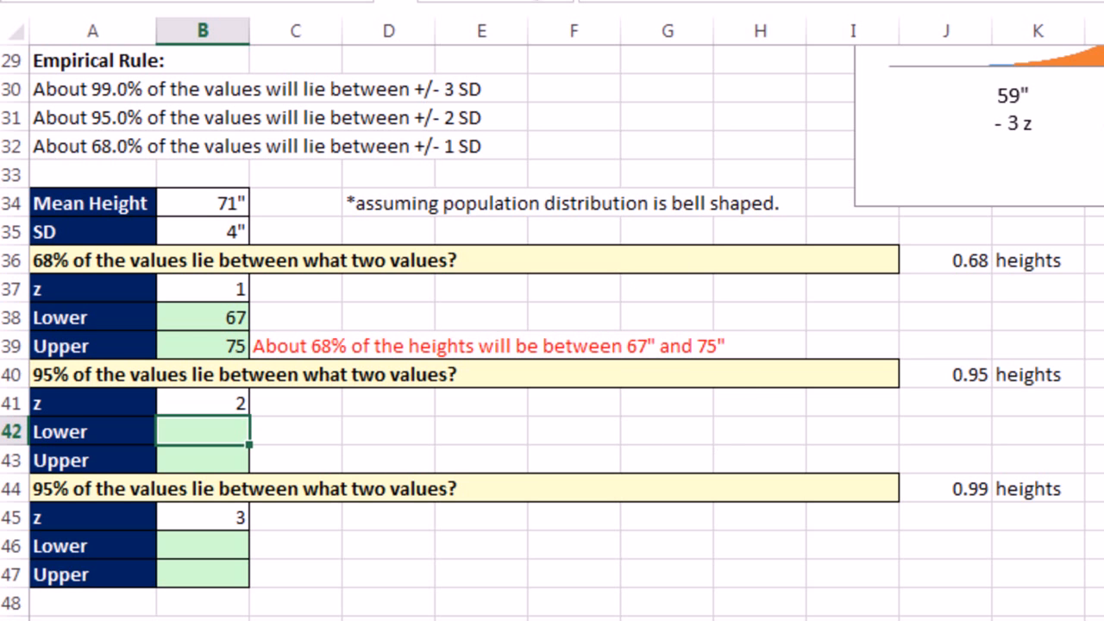
text(=)
key(Up)
key(Up)
key(Up)
key(Up)
key(Up)
key(Up)
key(Up)
key(Up)
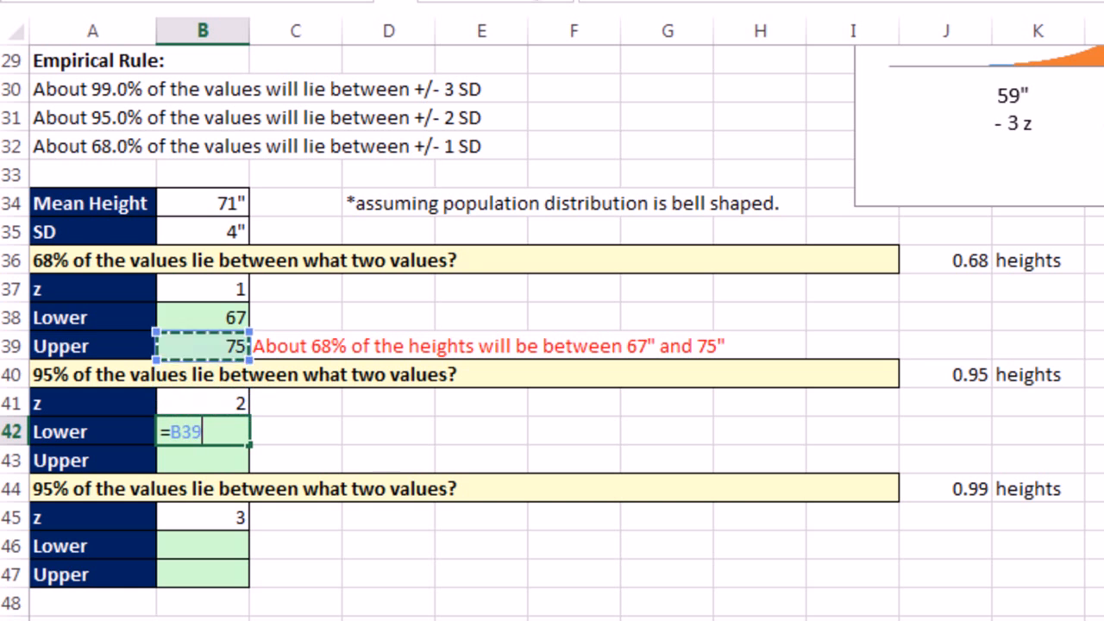
text(-)
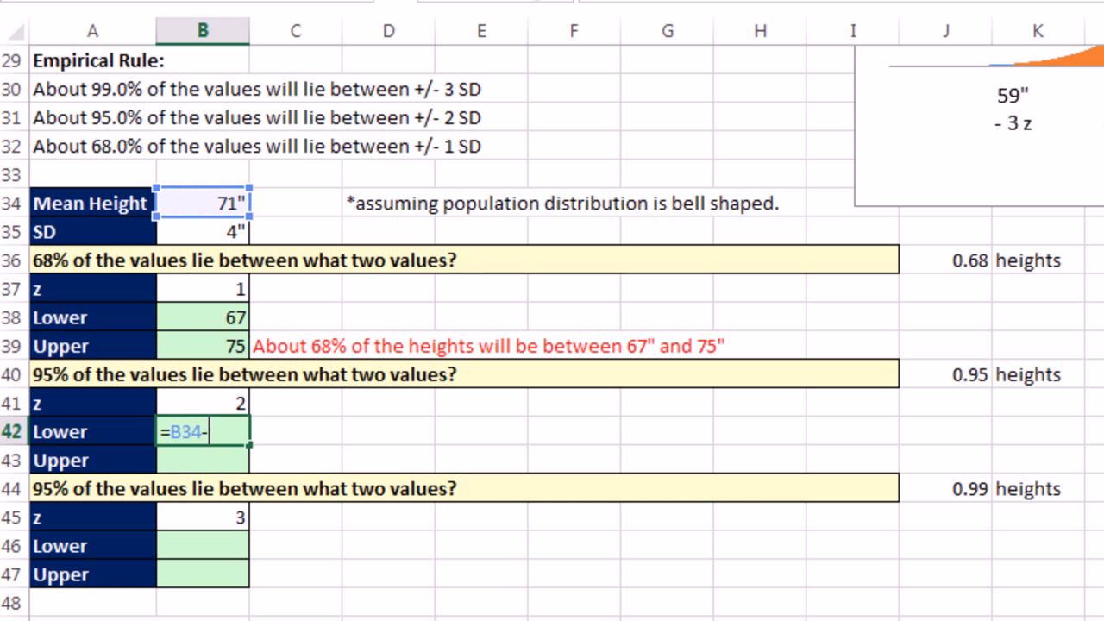
key(Up)
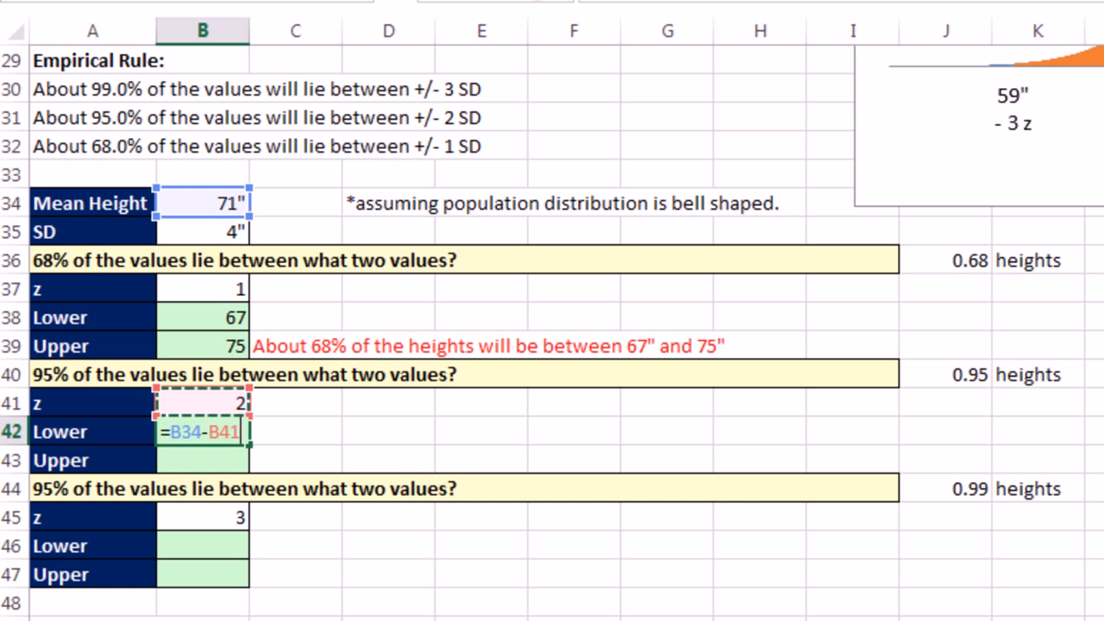
text(*)
key(Up)
key(Up)
key(Up)
key(Up)
key(Up)
key(Up)
key(Up)
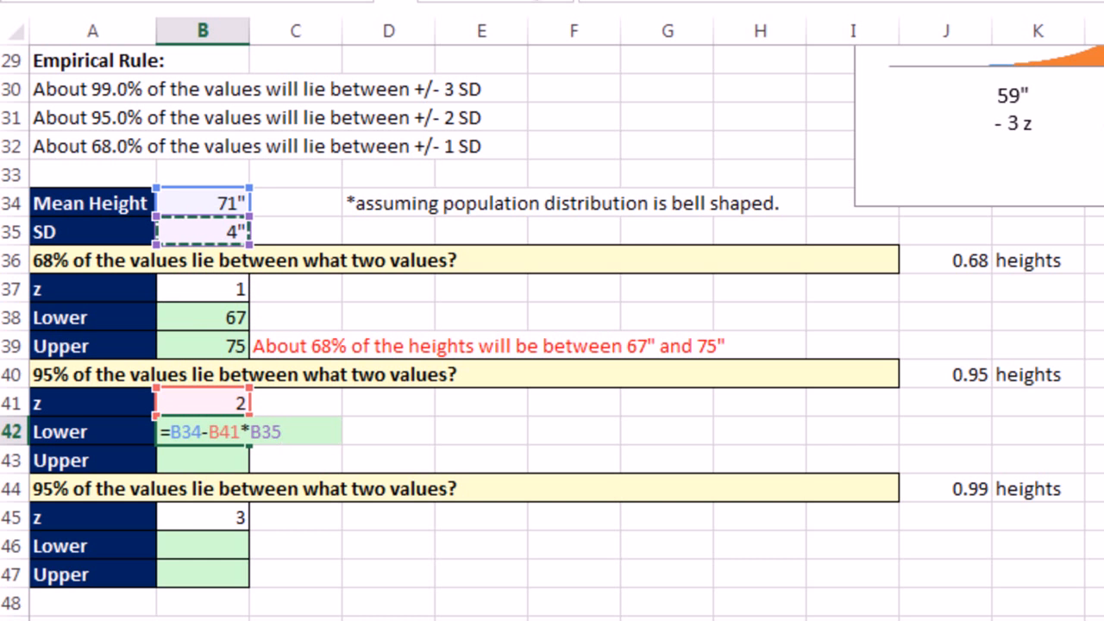
key(Return)
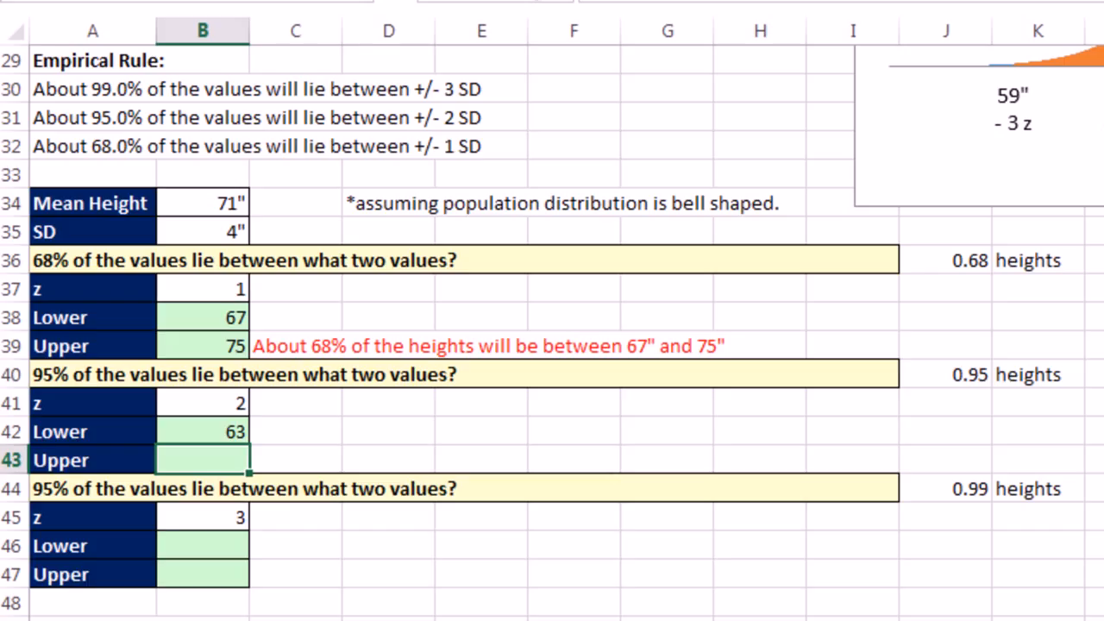
Step: Calculate the Upper height for the z = 2 (95%) question in B43 with =B34+B41*B35
text(=)
key(Up)
key(Up)
key(Up)
key(Up)
key(Up)
key(Up)
key(Up)
key(Up)
key(Up)
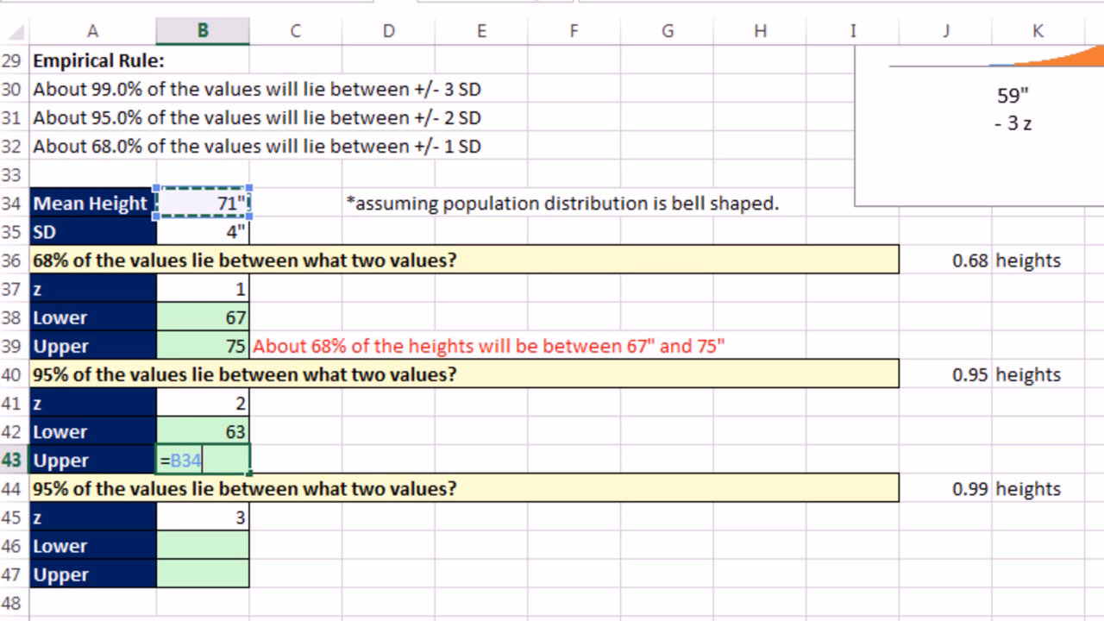
text(+)
key(Up)
key(Up)
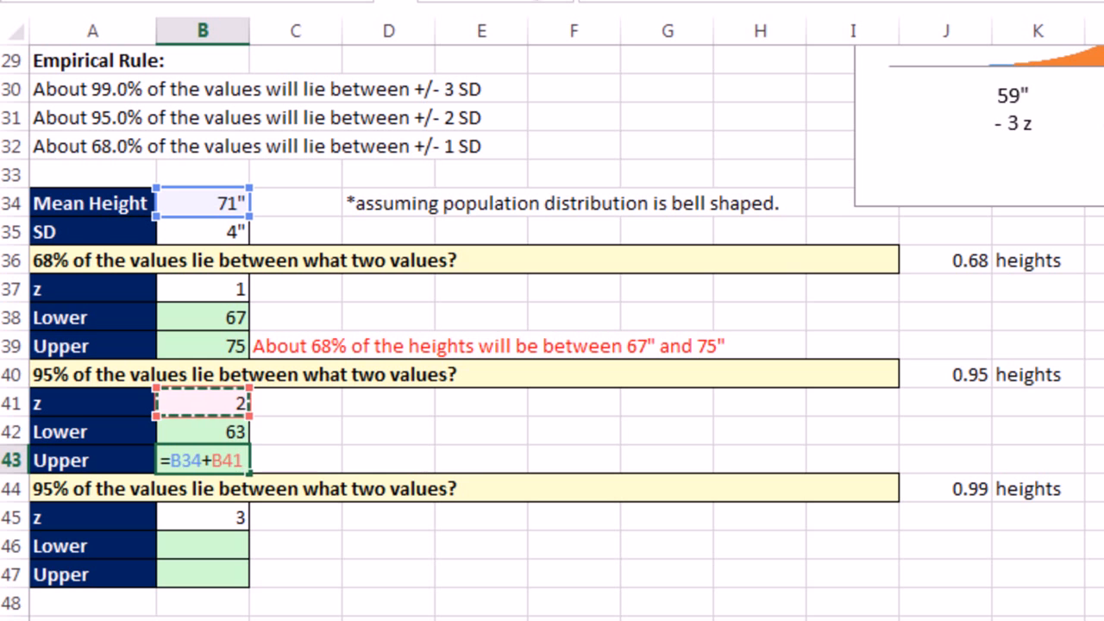
text(*)
key(Up)
key(Up)
key(Up)
key(Up)
key(Up)
key(Up)
key(Up)
key(Up)
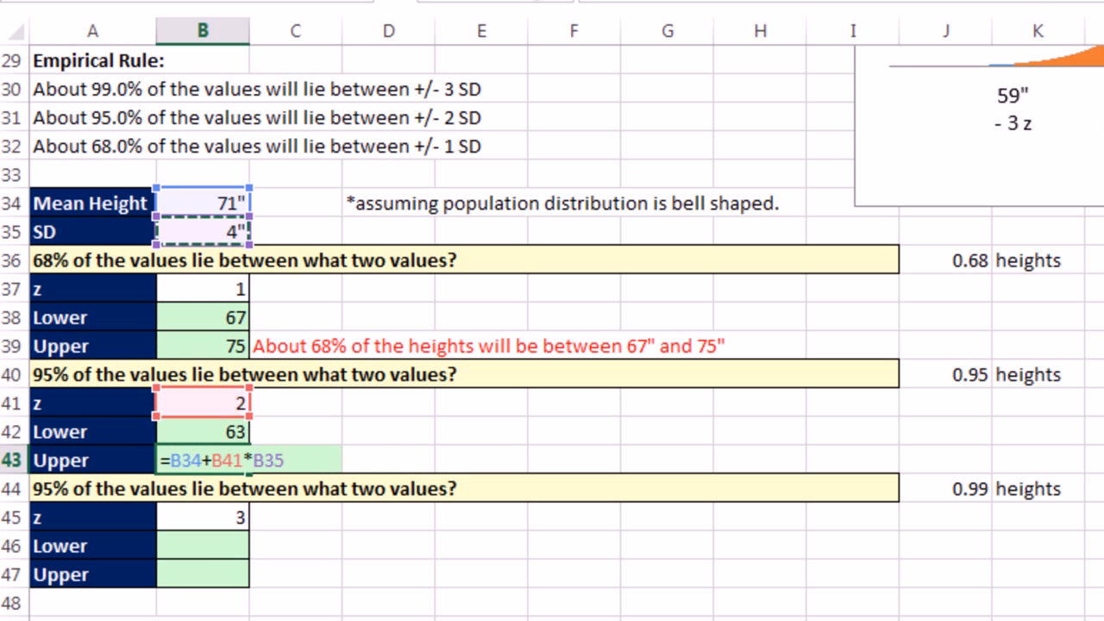
key(ctrl+Return)
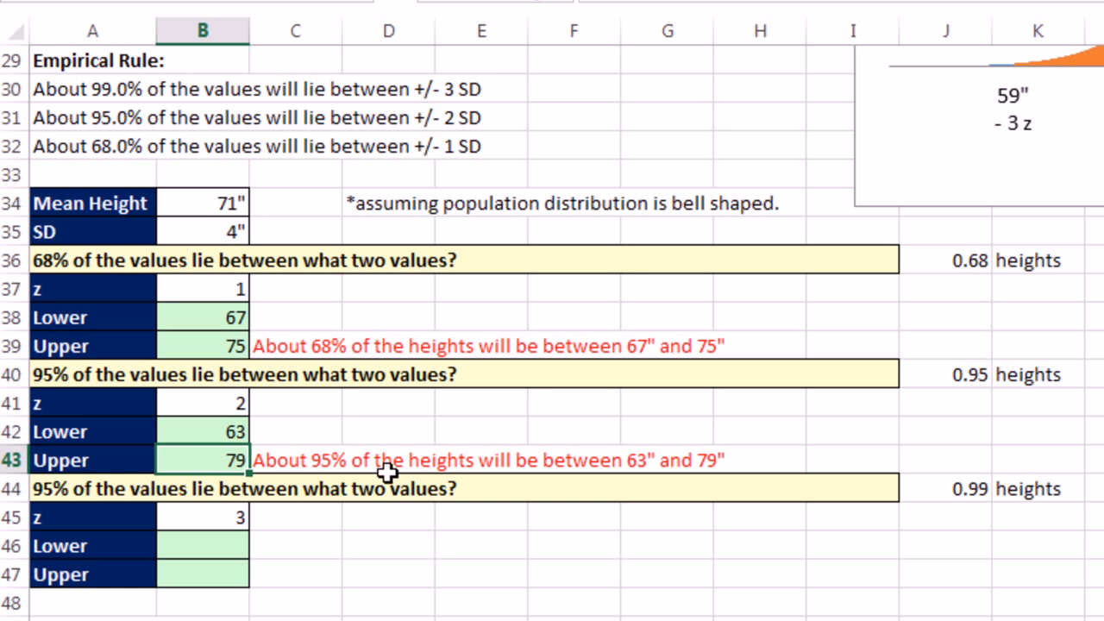
Step: Calculate the Lower height for the z = 3 question in B46 with =B34-B45*B35
click(195, 544)
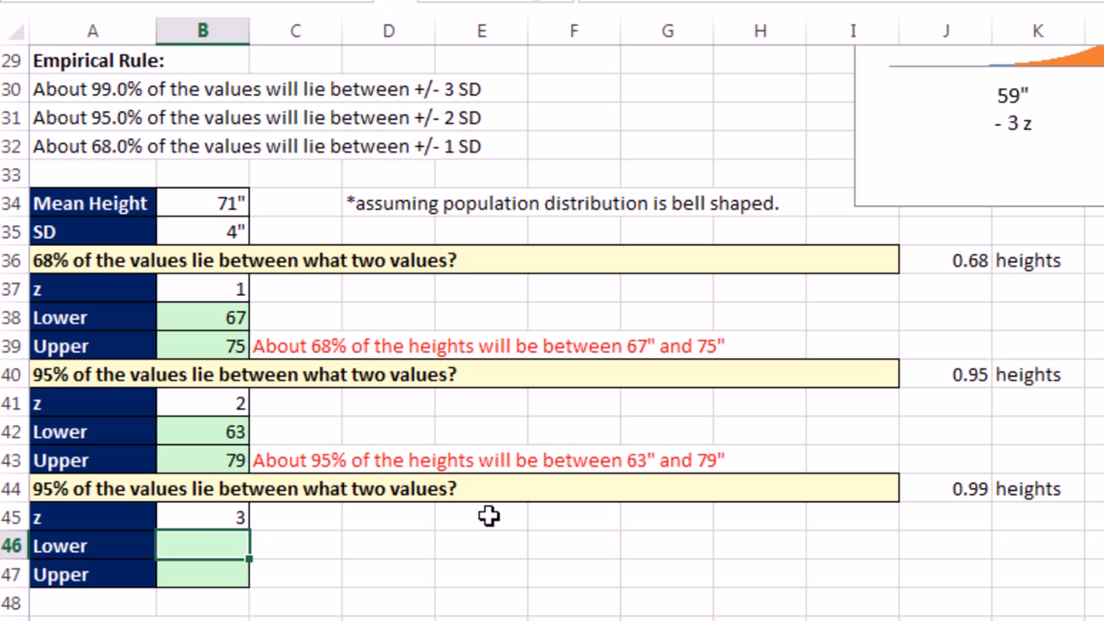
text(=)
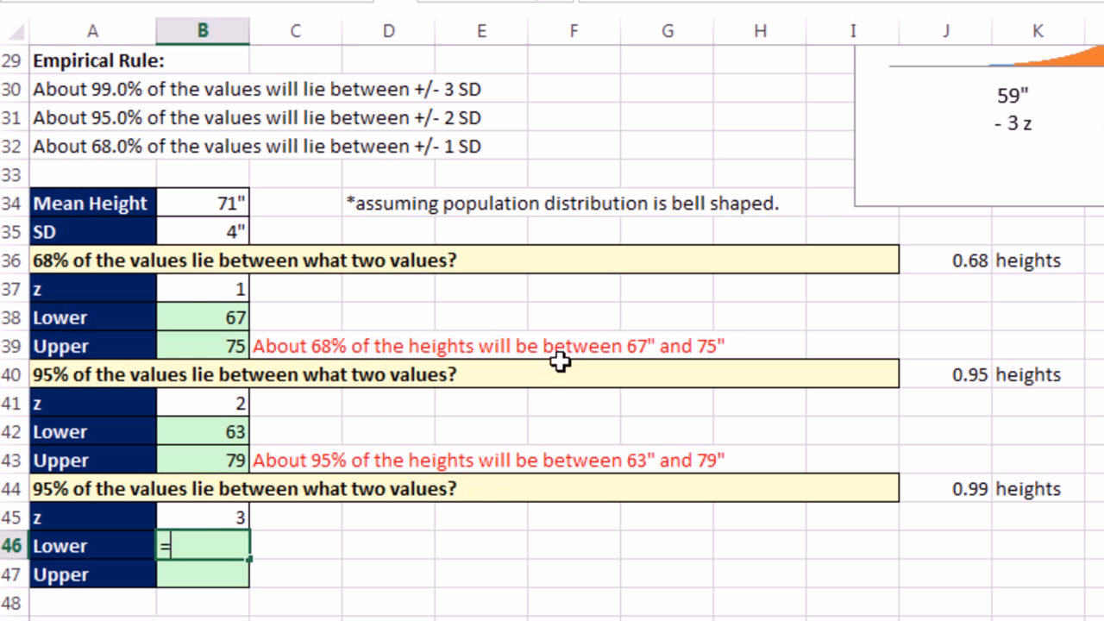
click(222, 208)
text(-)
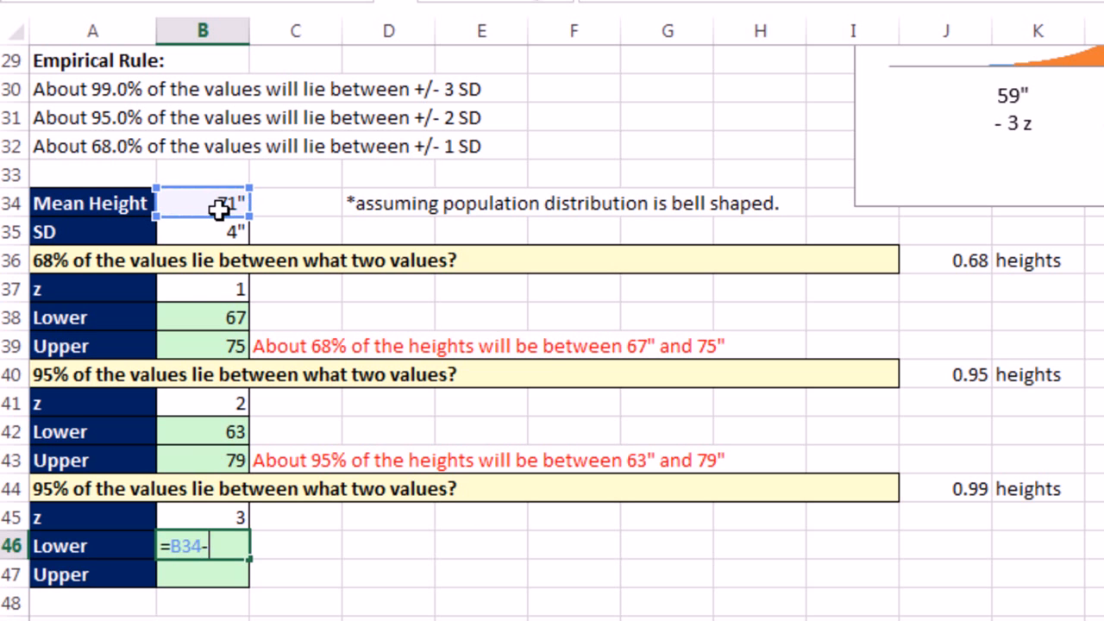
key(Up)
text(*)
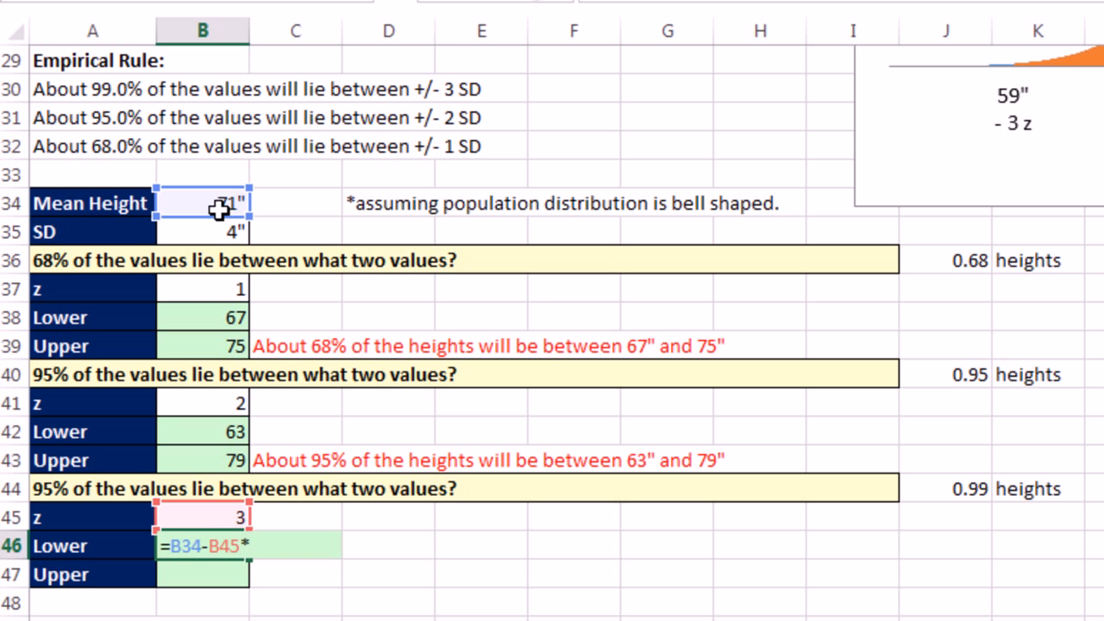
click(205, 240)
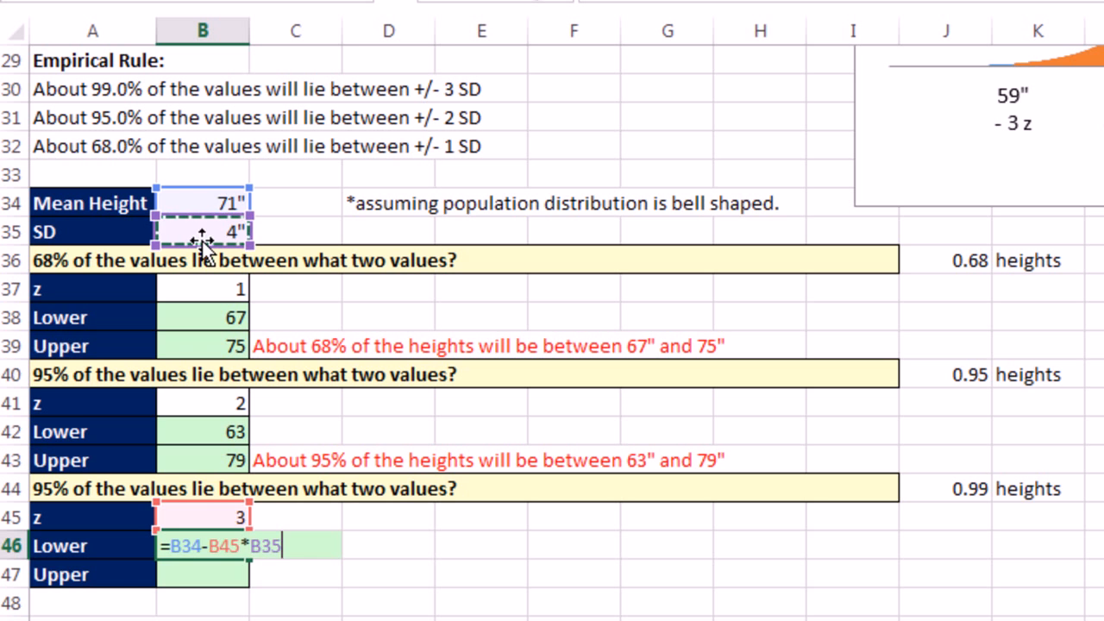
key(Return)
Step: Enter the Upper height formula for the z = 3 question in B47 as =B34+B46*B35
text(=)
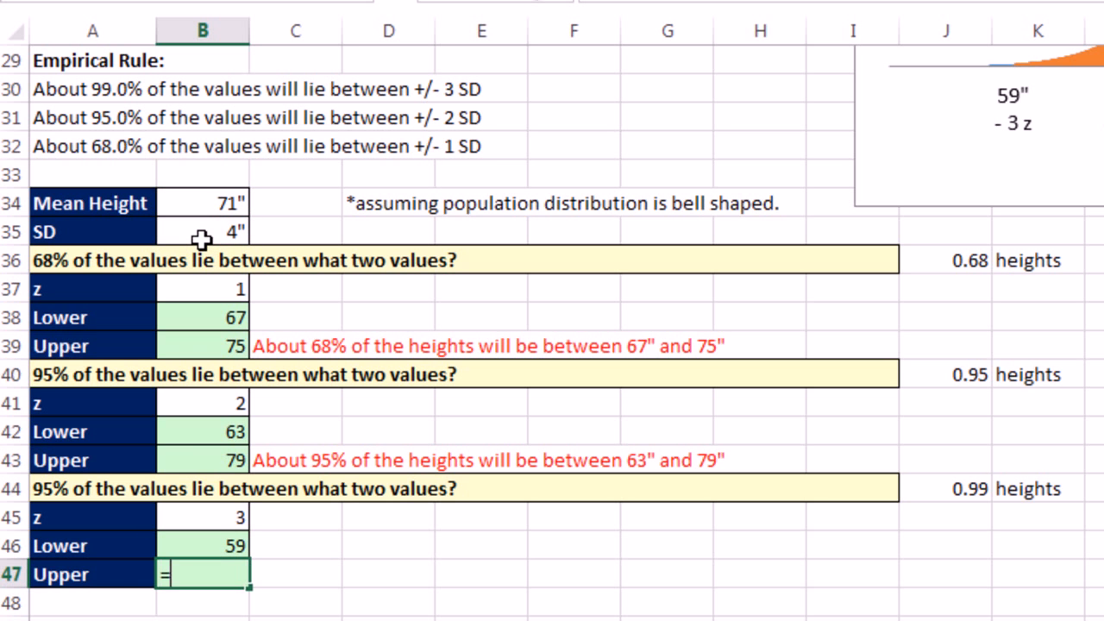
click(220, 200)
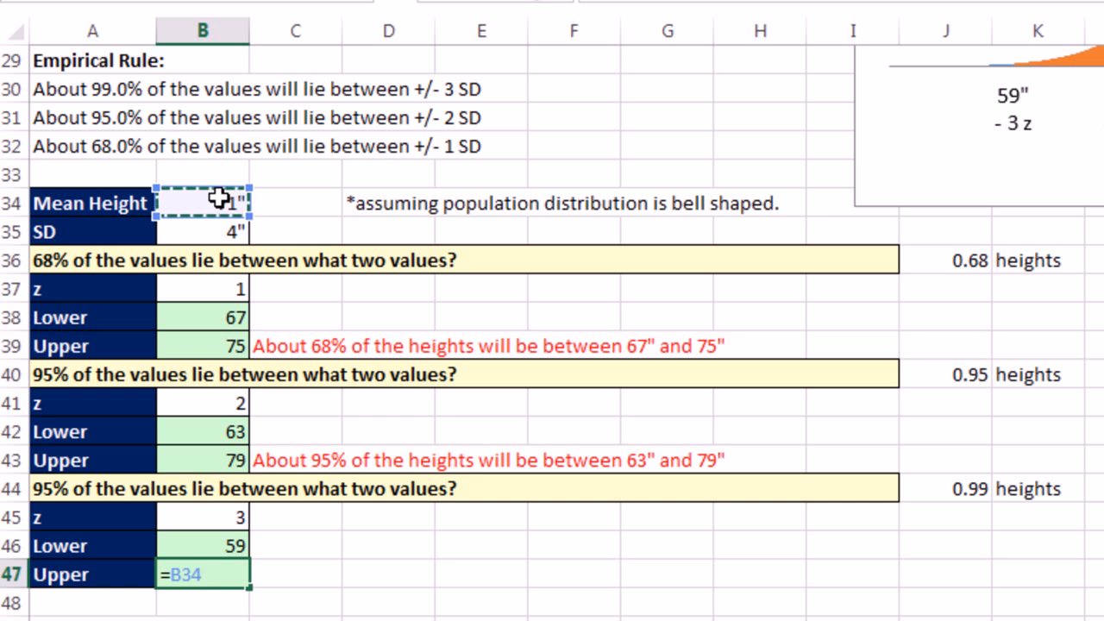
text(+)
key(Up)
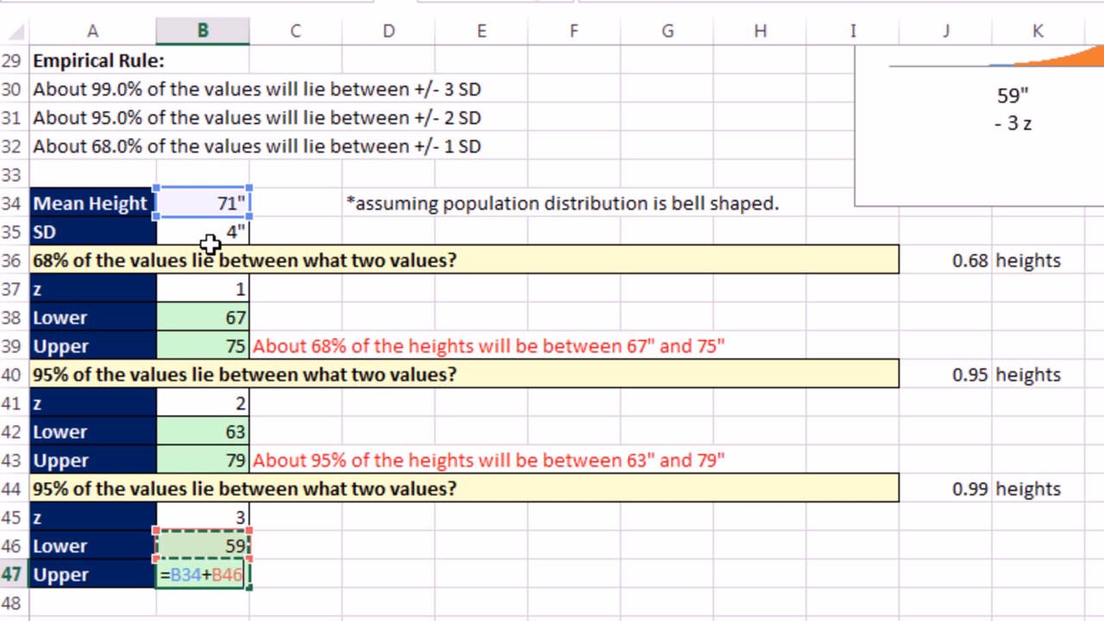
text(*)
click(231, 233)
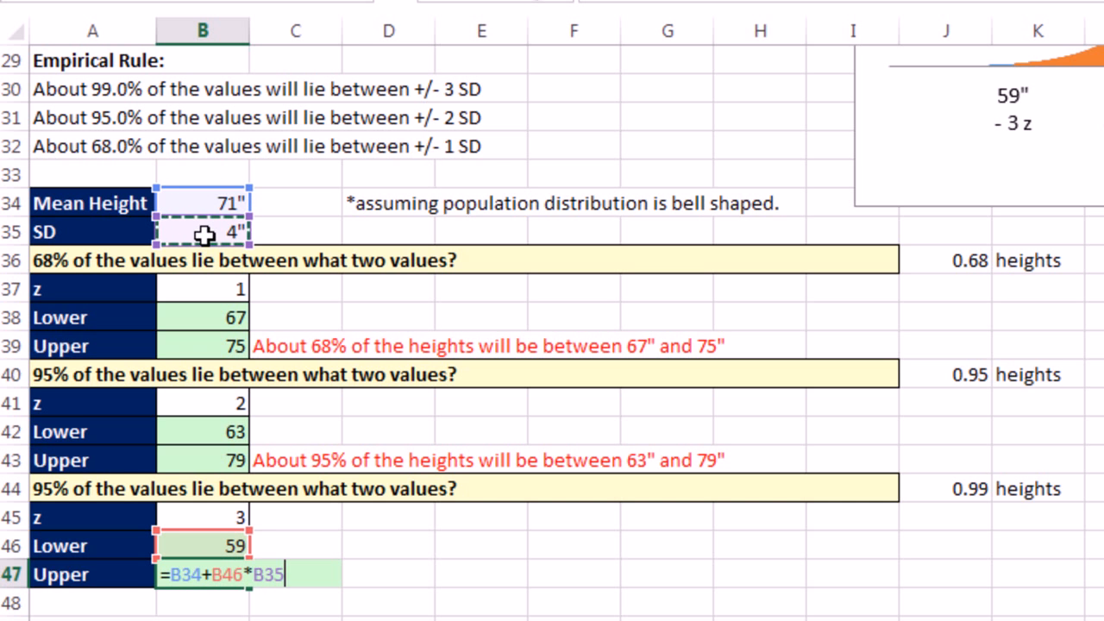
key(ctrl+Return)
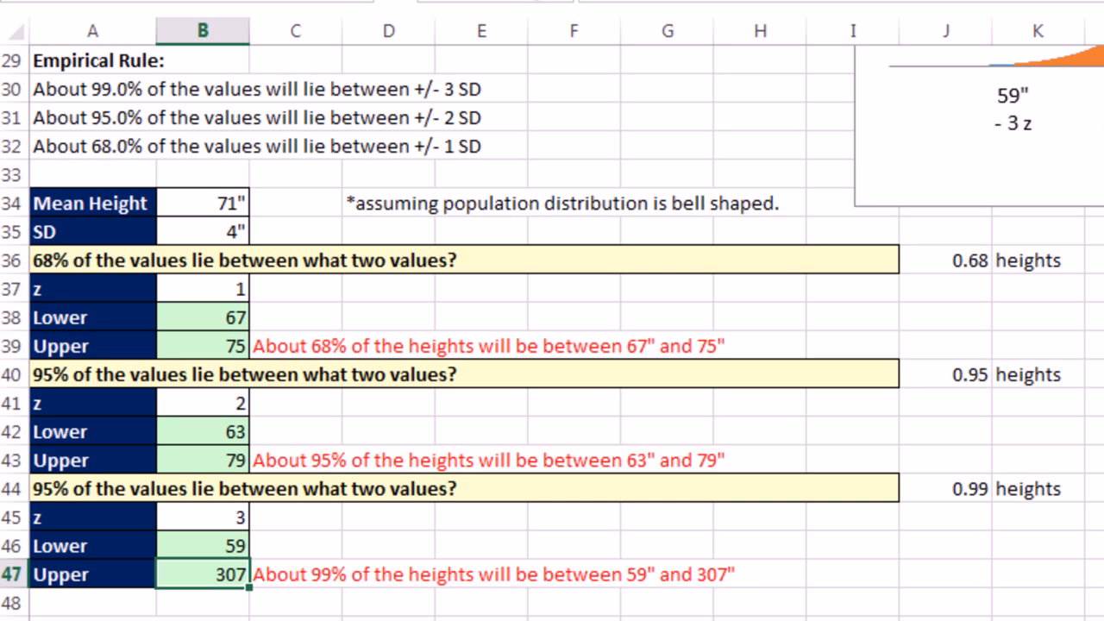
Step: Point the multiplier reference in the B47 Upper formula to the z cell B45, making it =B34+B45*B35
double_click(224, 575)
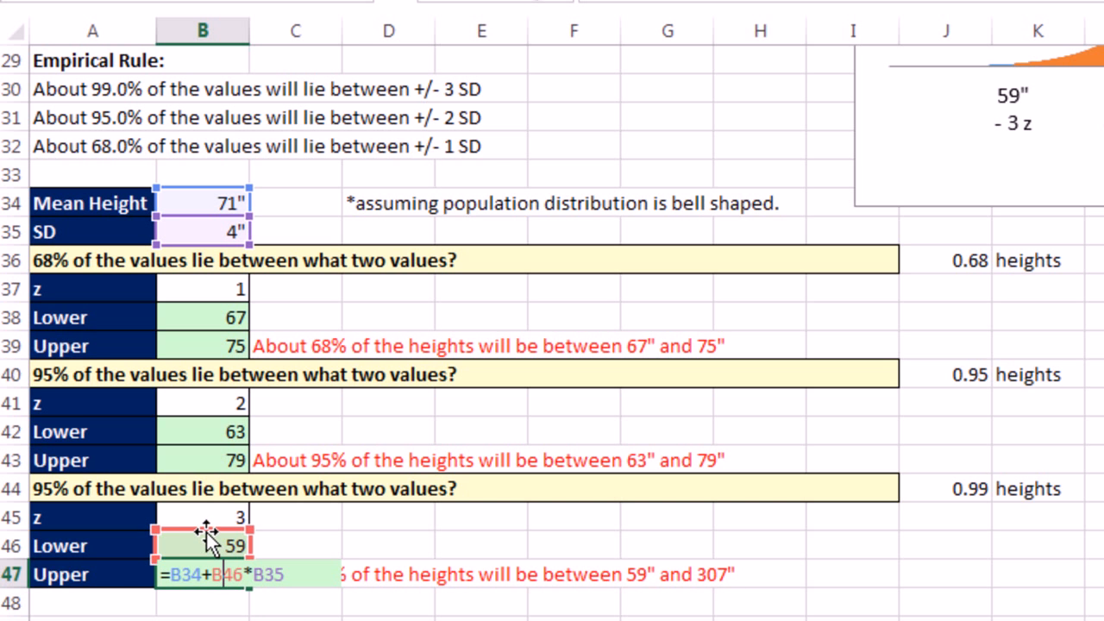
drag(207, 531, 207, 514)
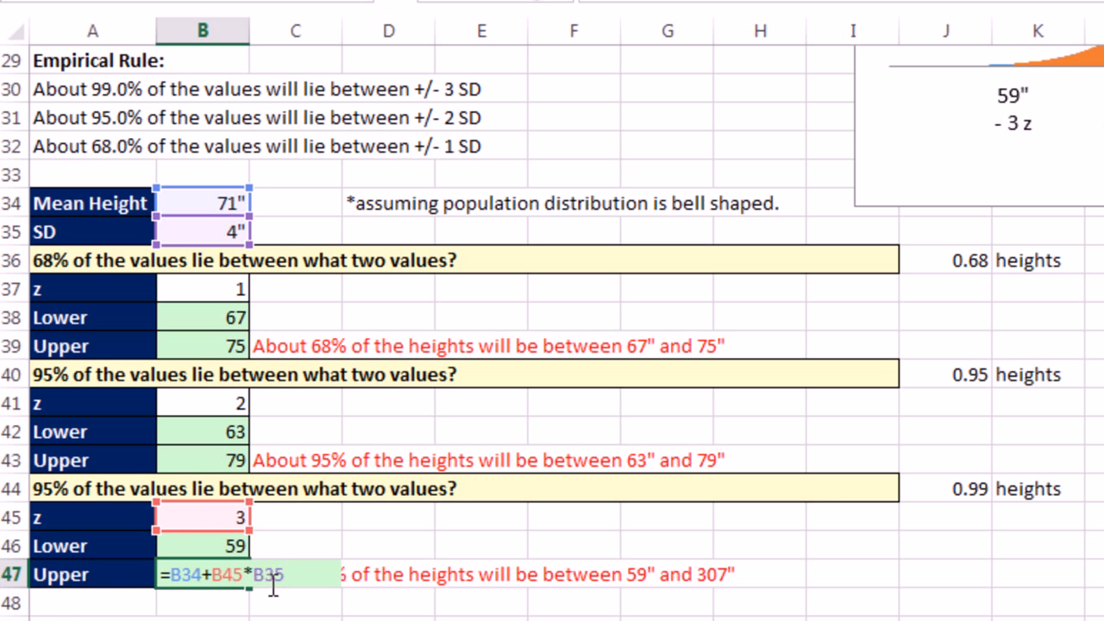
key(Return)
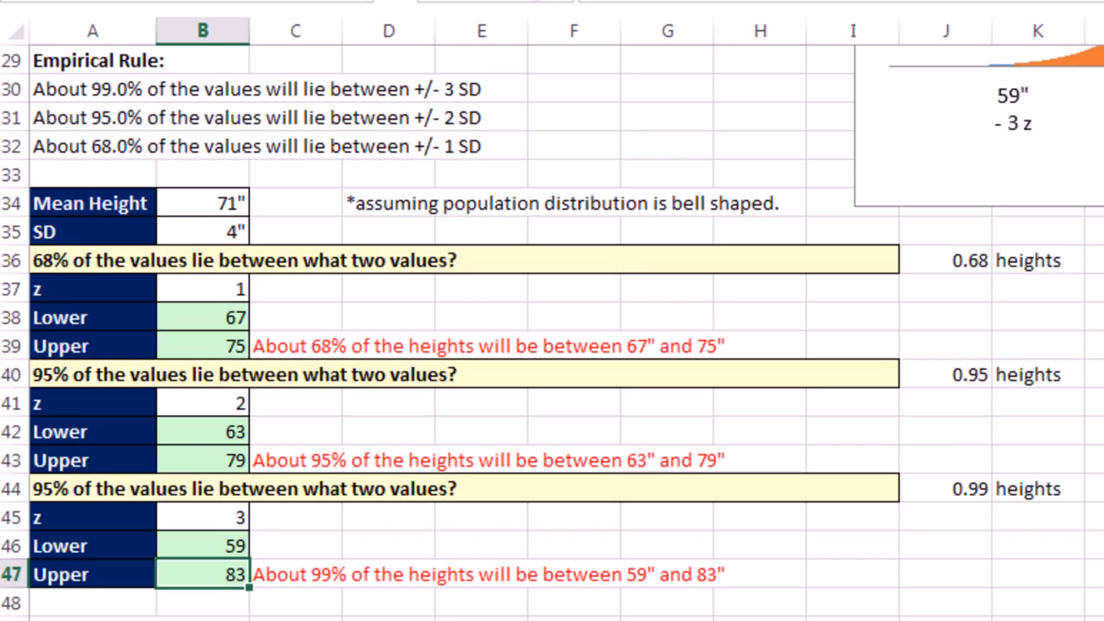
Step: Calculate the Lower gas price for the 68% question in B58 with =B54-B57*B55
scroll(552, 345, down, 3)
scroll(552, 345, down, 3)
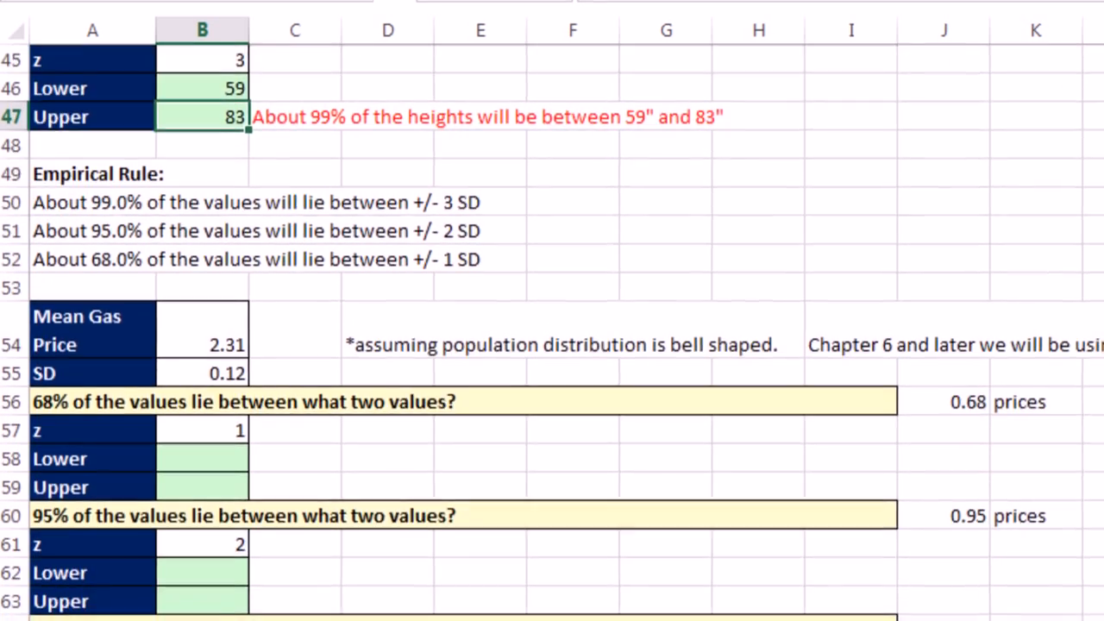
scroll(552, 345, down, 1)
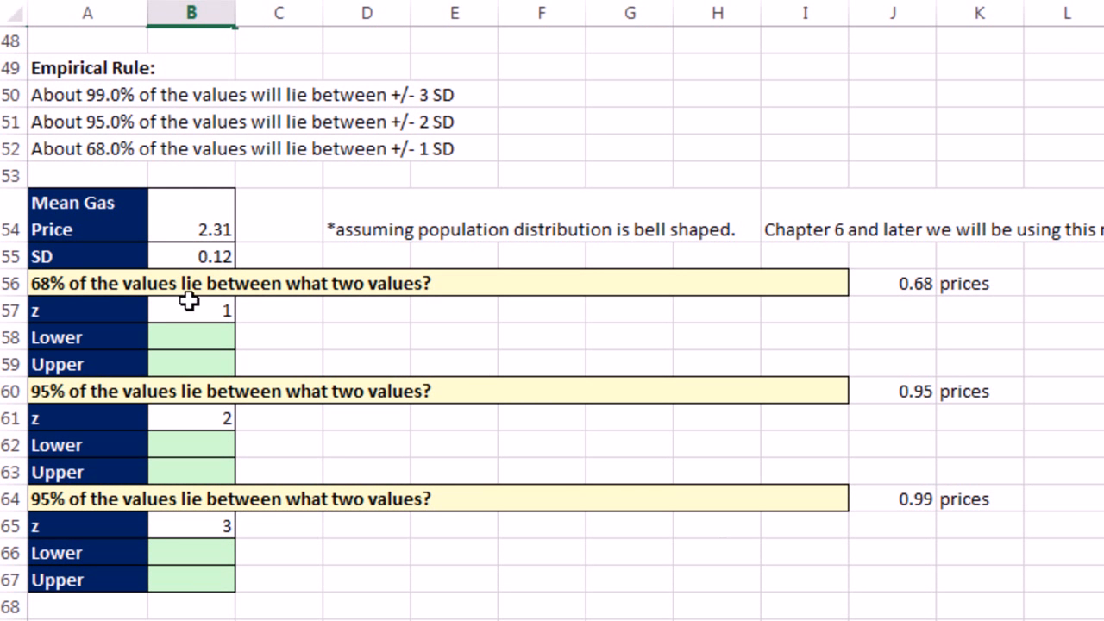
click(222, 228)
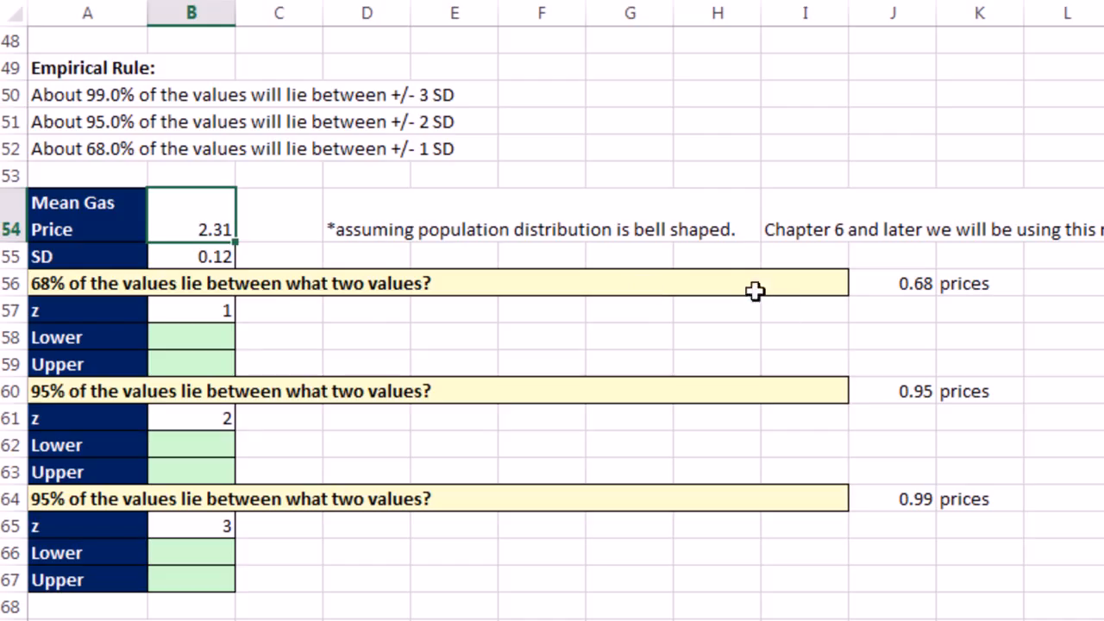
click(191, 260)
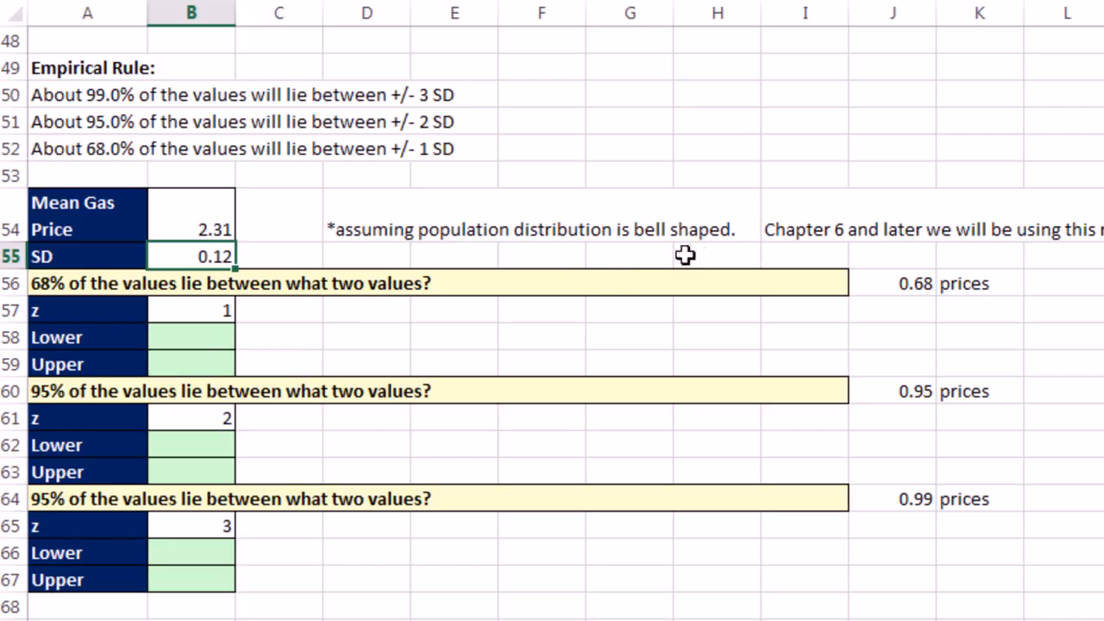
click(222, 336)
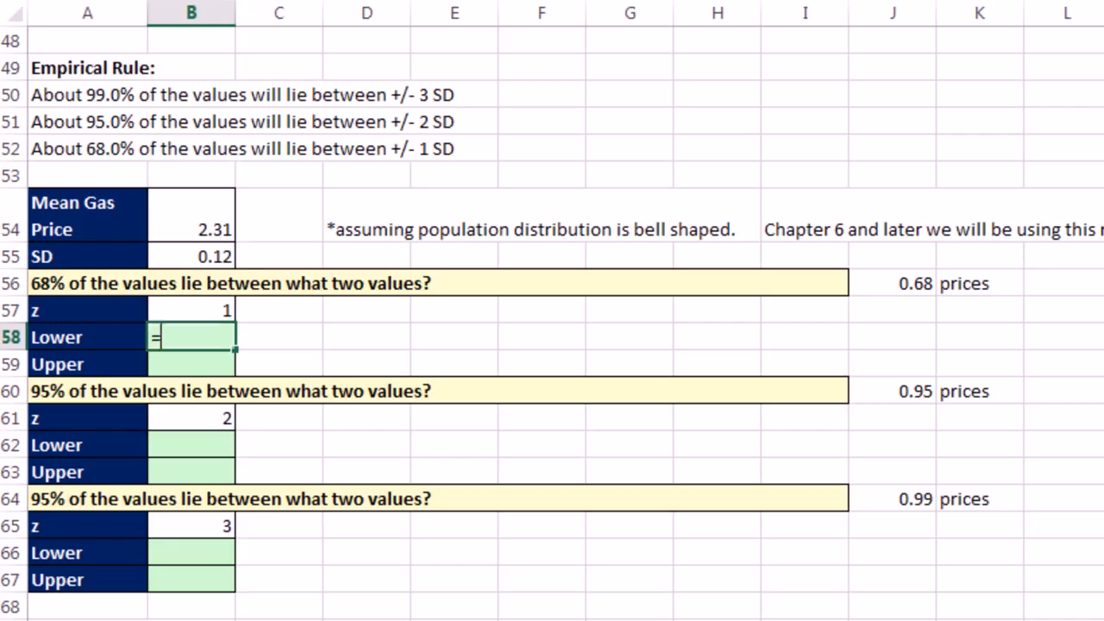
text(=)
key(Up)
key(Up)
key(Up)
key(Up)
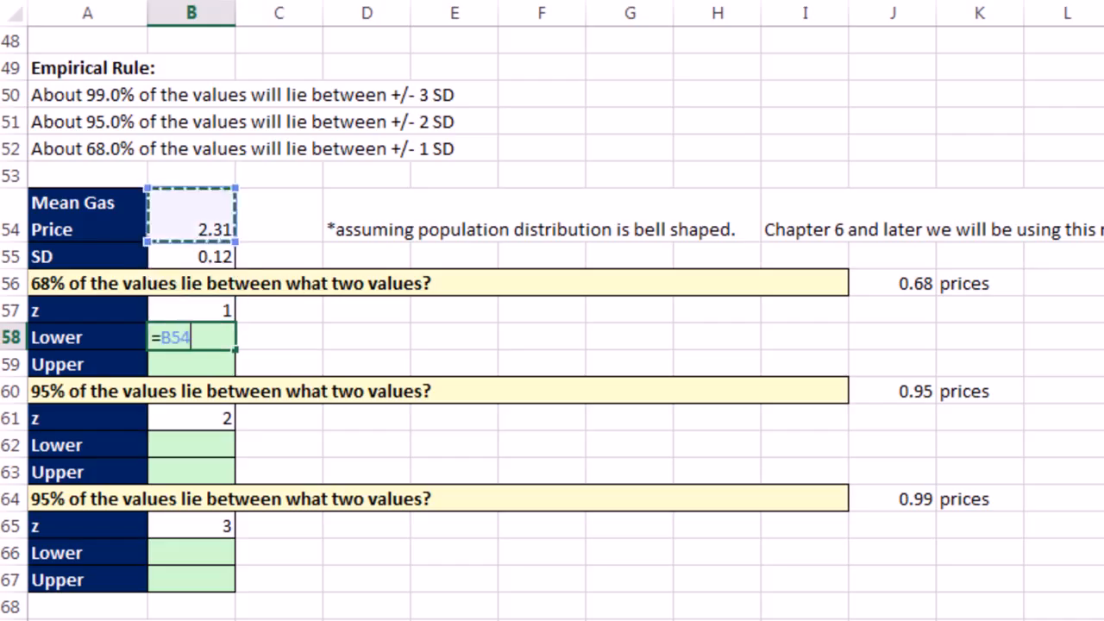
text(-)
key(Up)
text(*)
key(Up)
key(Up)
key(Up)
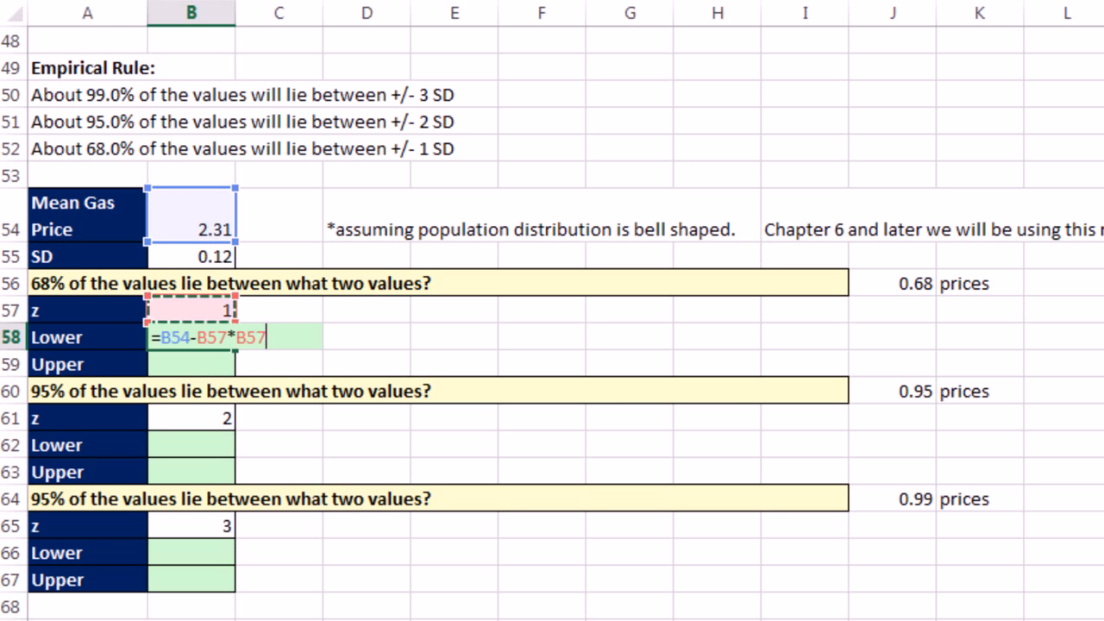
key(ctrl+Return)
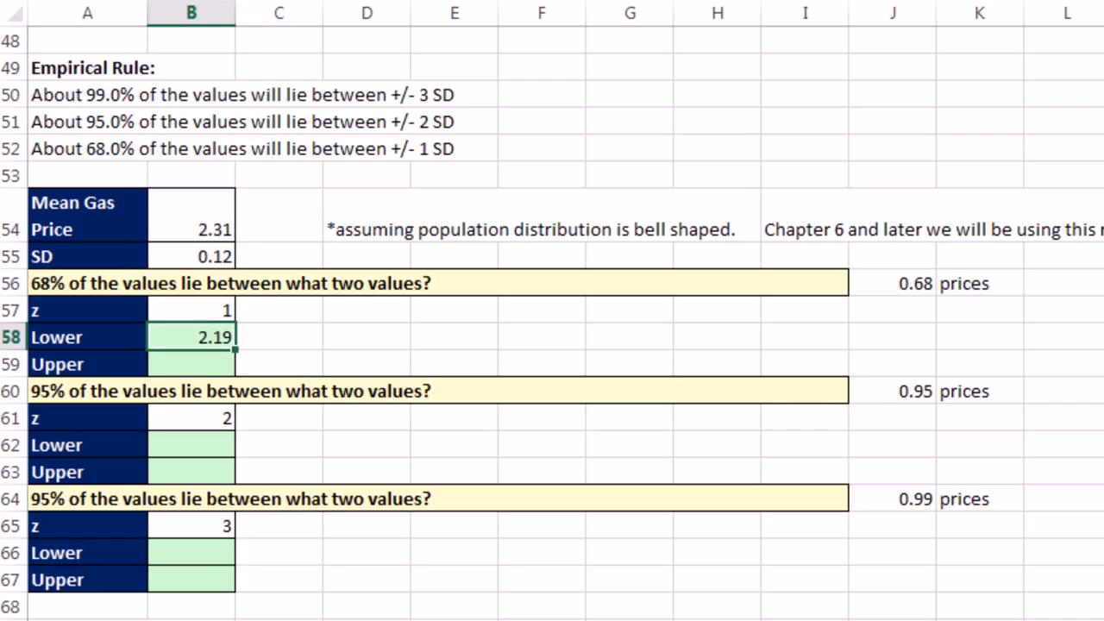
Step: Calculate the Upper gas price for the 68% question in B59 with =B54+B57*B55
key(Down)
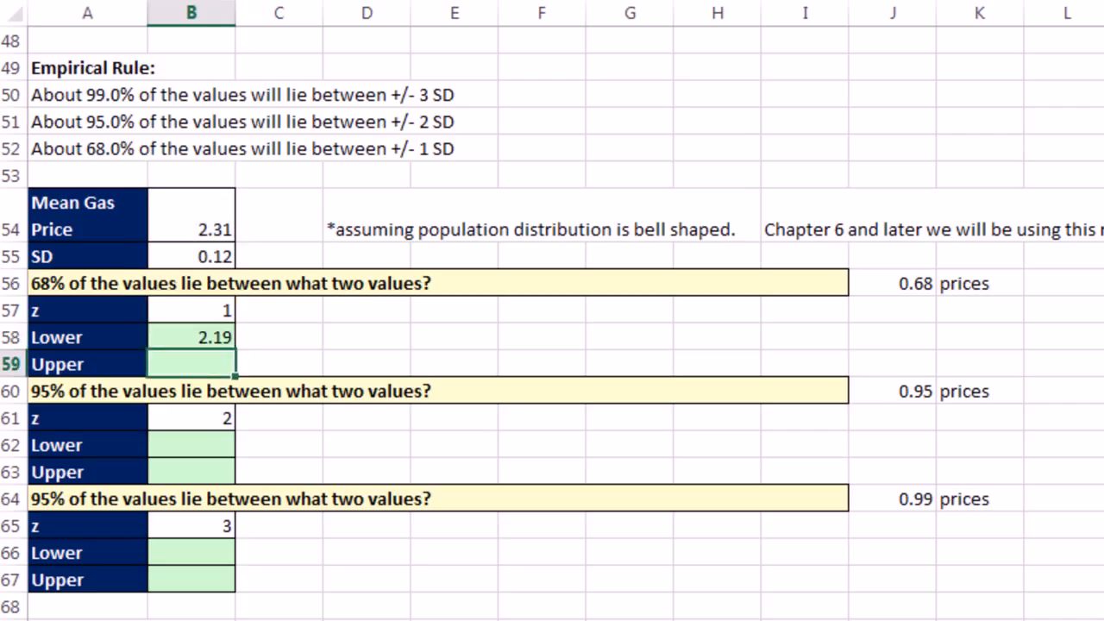
text(=)
key(Up)
key(Up)
key(Up)
key(Up)
key(Up)
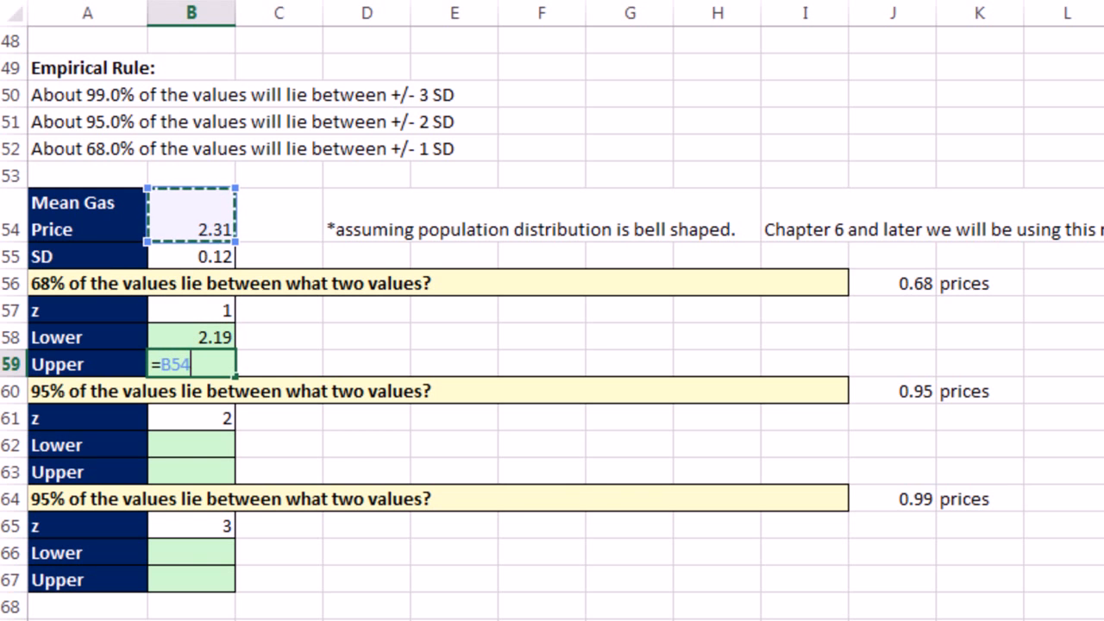
text(+)
key(Up)
text(*)
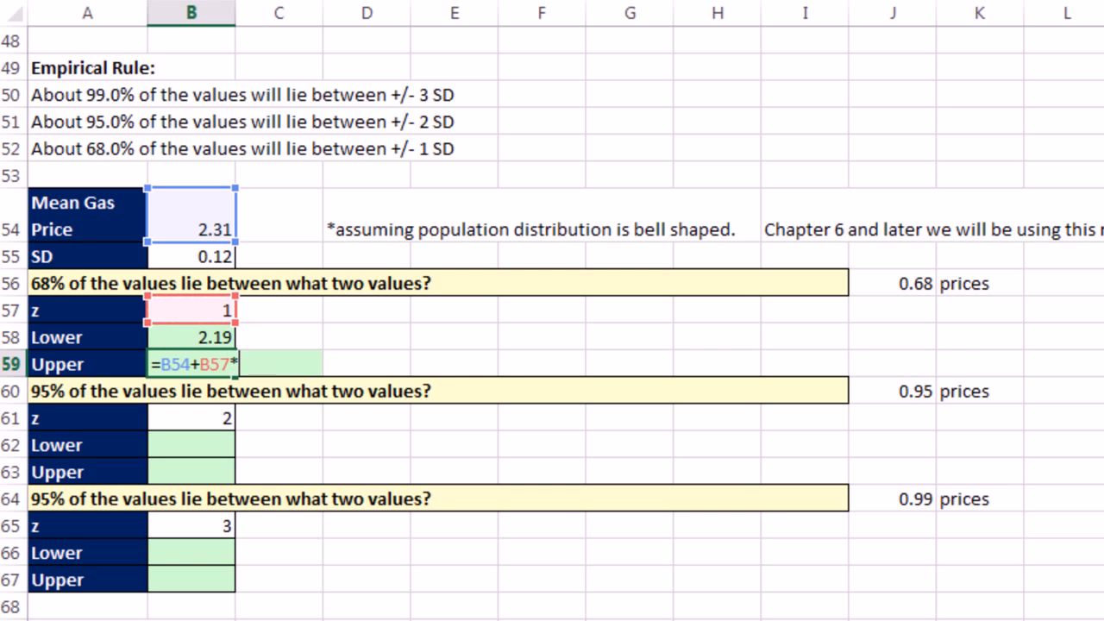
key(Up)
key(Up)
key(Up)
key(Up)
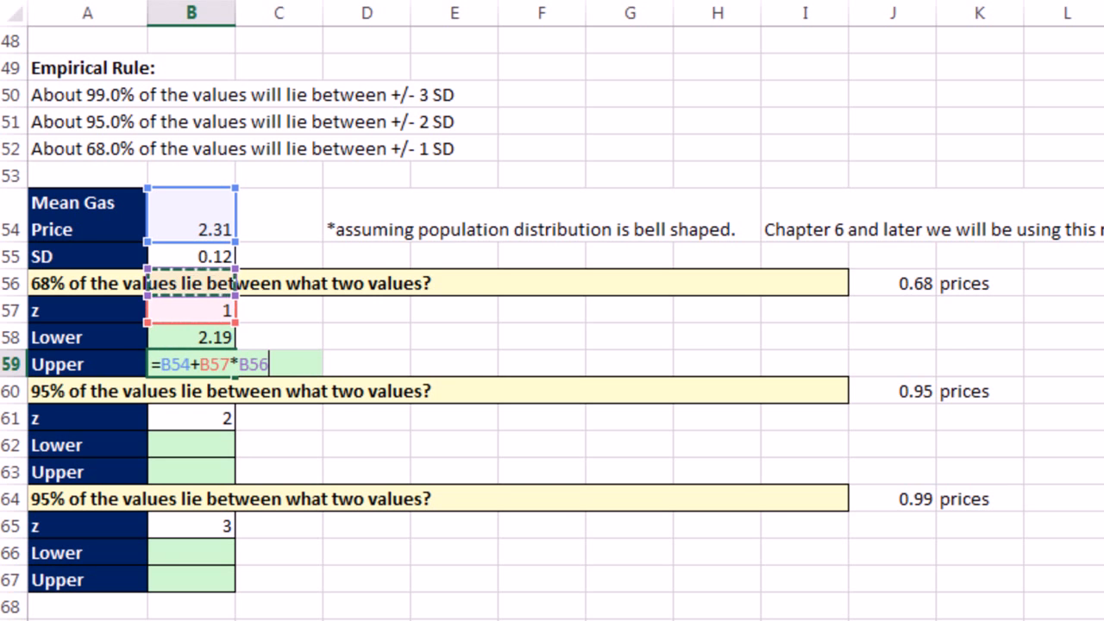
key(ctrl+Return)
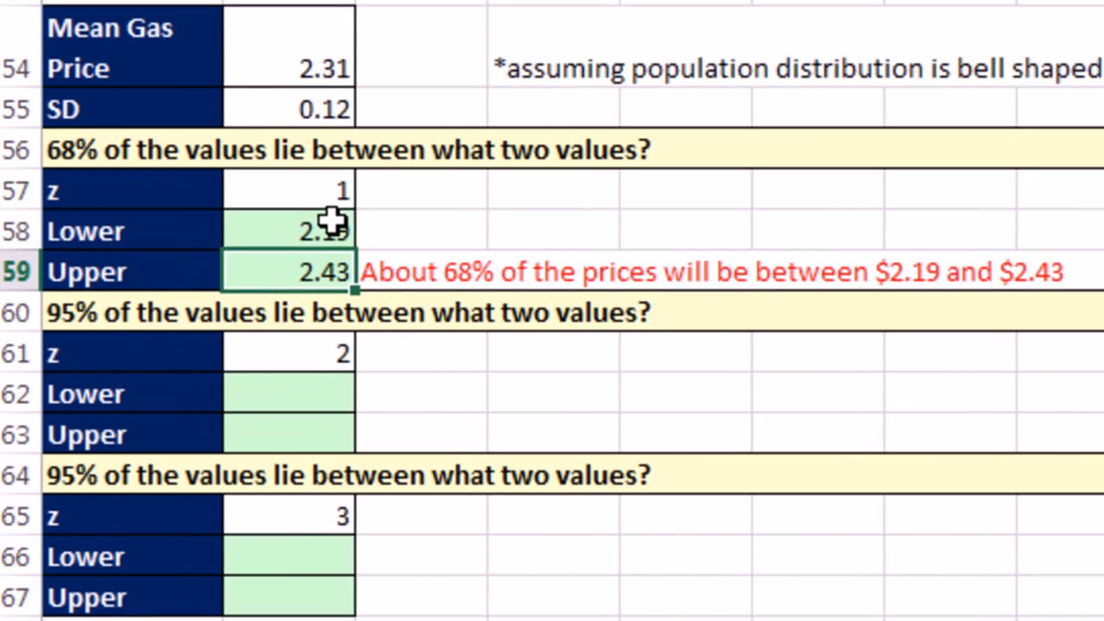
Step: Make the mean and SD references absolute in the B58 Lower gas price formula, giving =$B$54-B57*$B$55
double_click(219, 335)
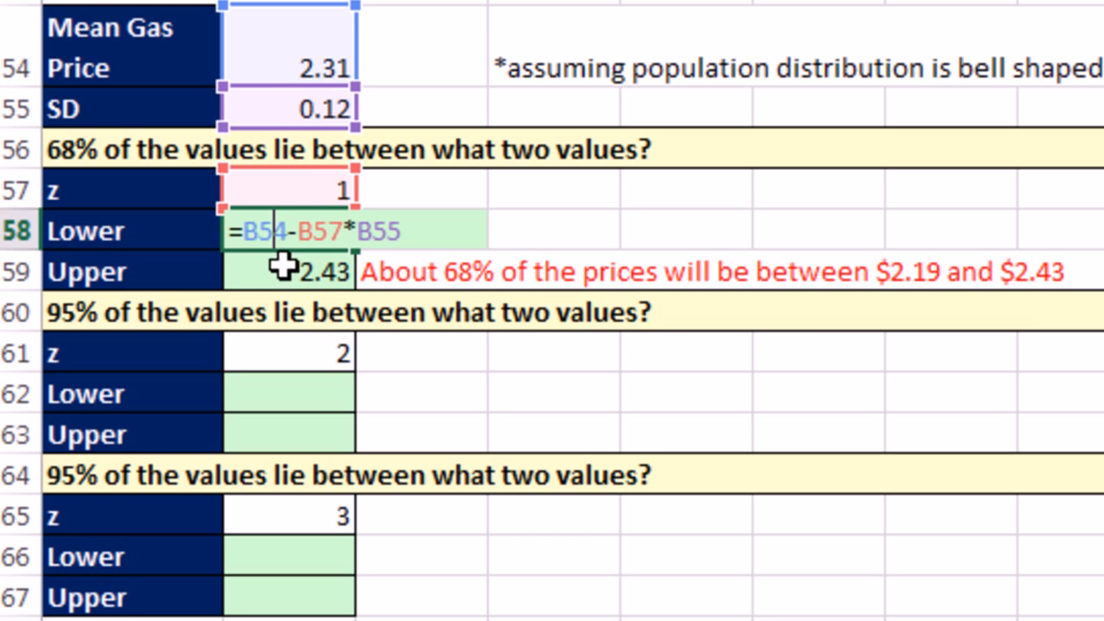
key(F4)
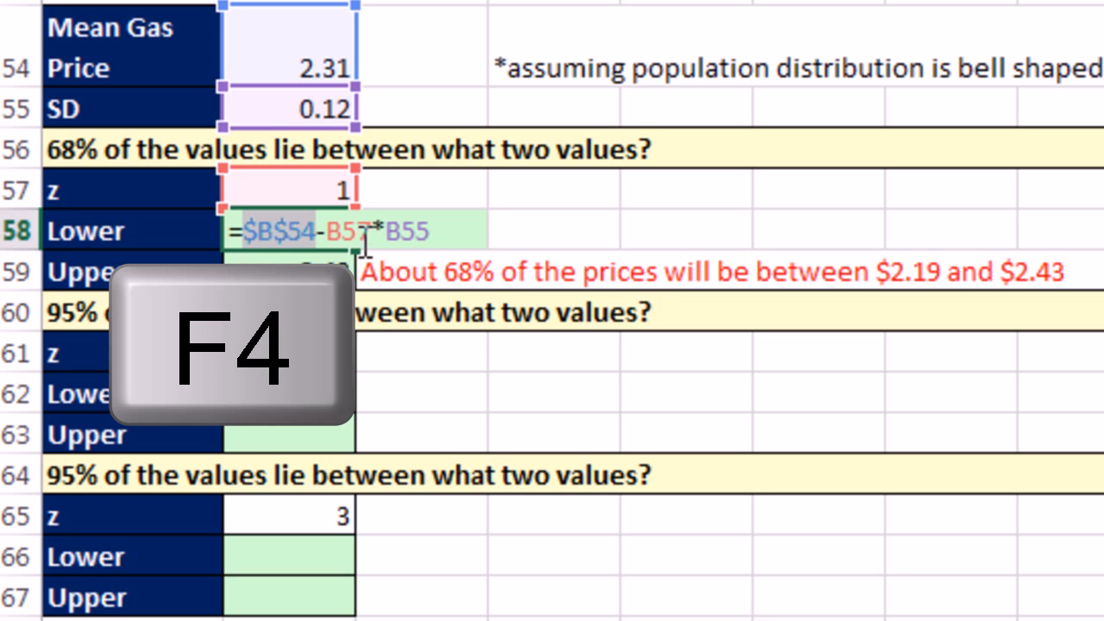
click(410, 229)
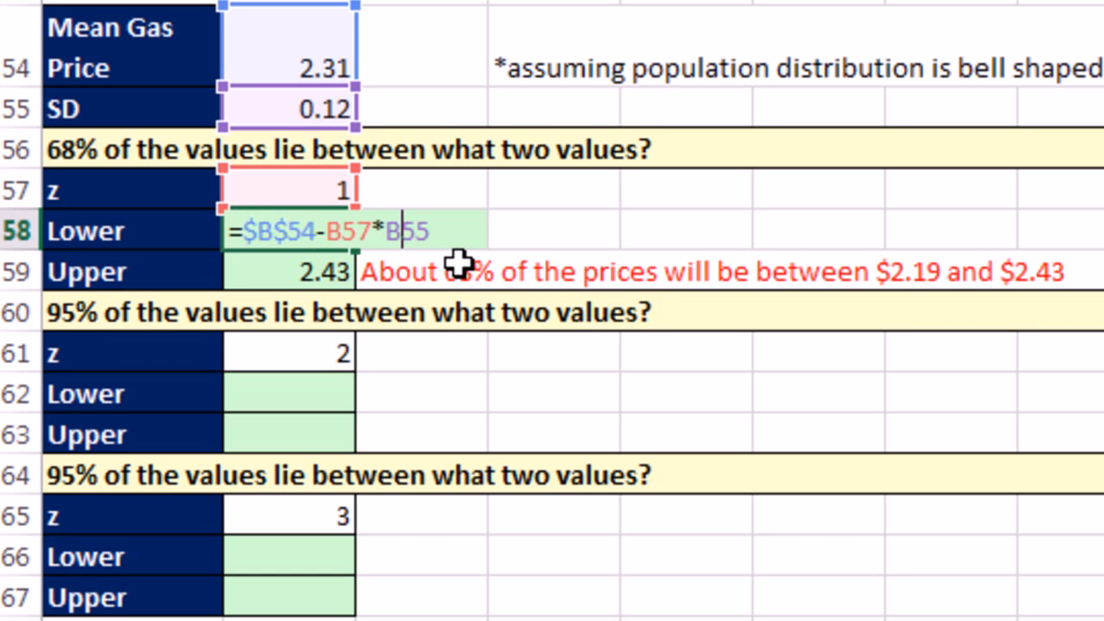
key(F4)
key(Return)
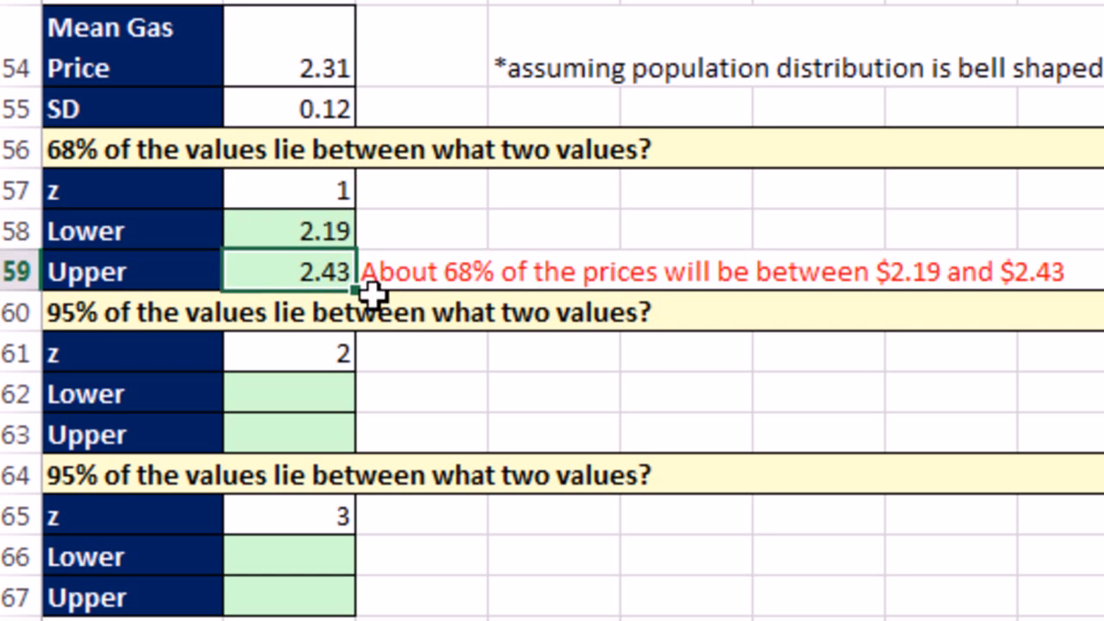
Step: Make the mean and SD references absolute in the B59 Upper gas price formula, giving =$B$54+B57*$B$55
key(F2)
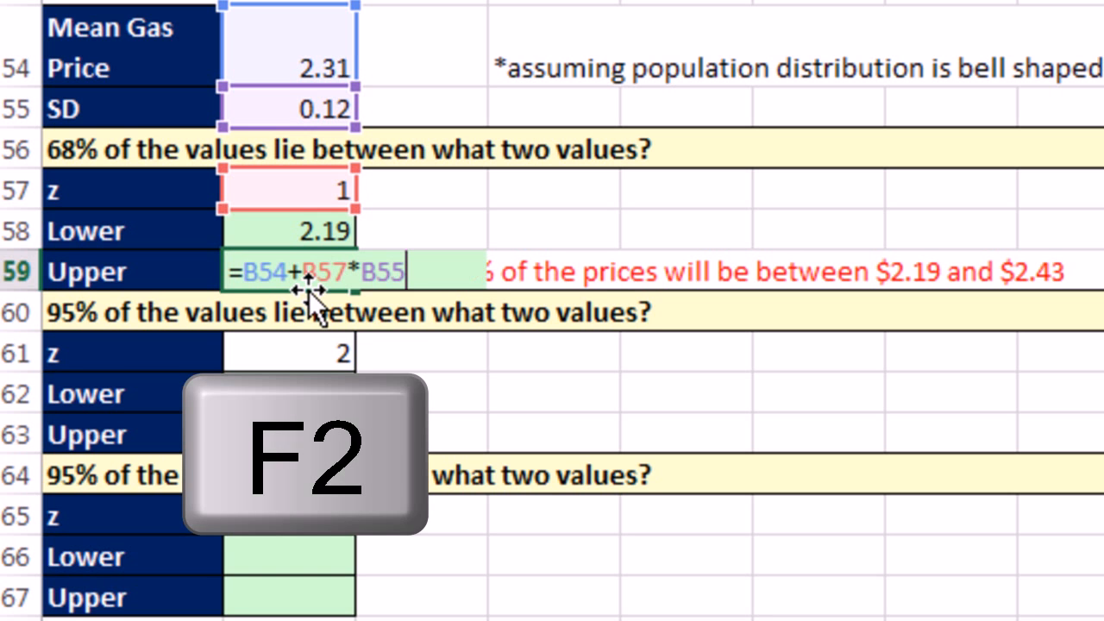
key(F4)
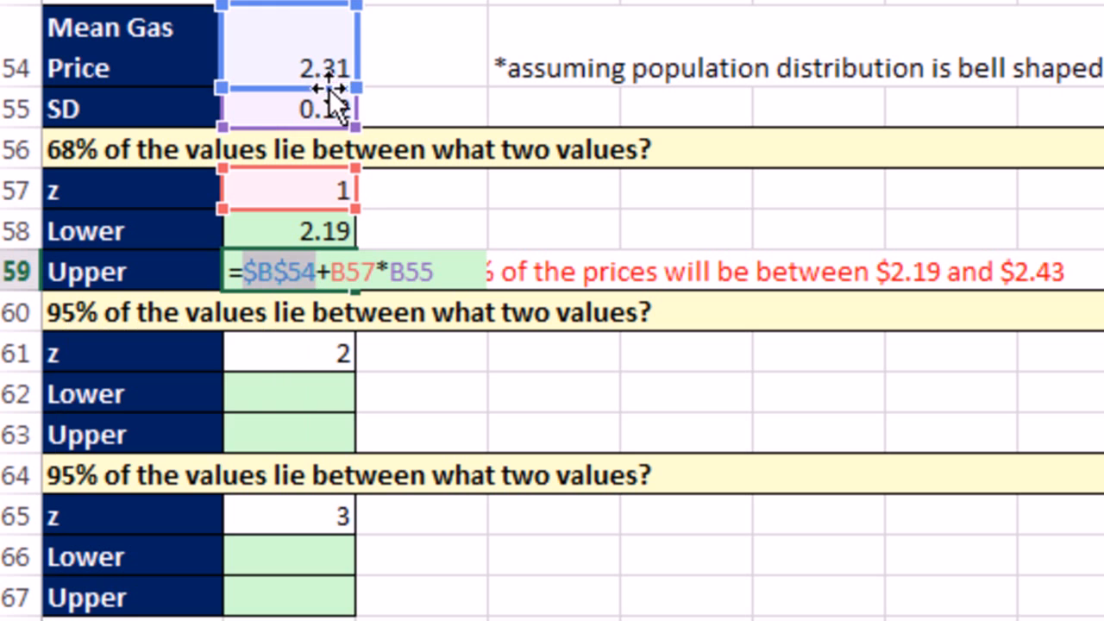
click(404, 272)
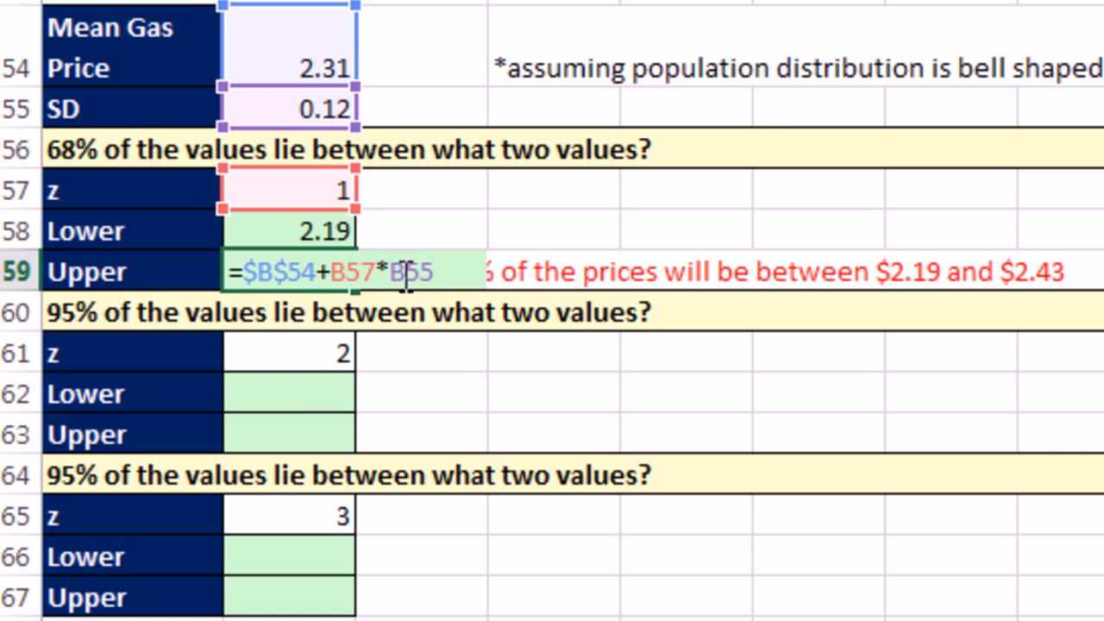
key(F4)
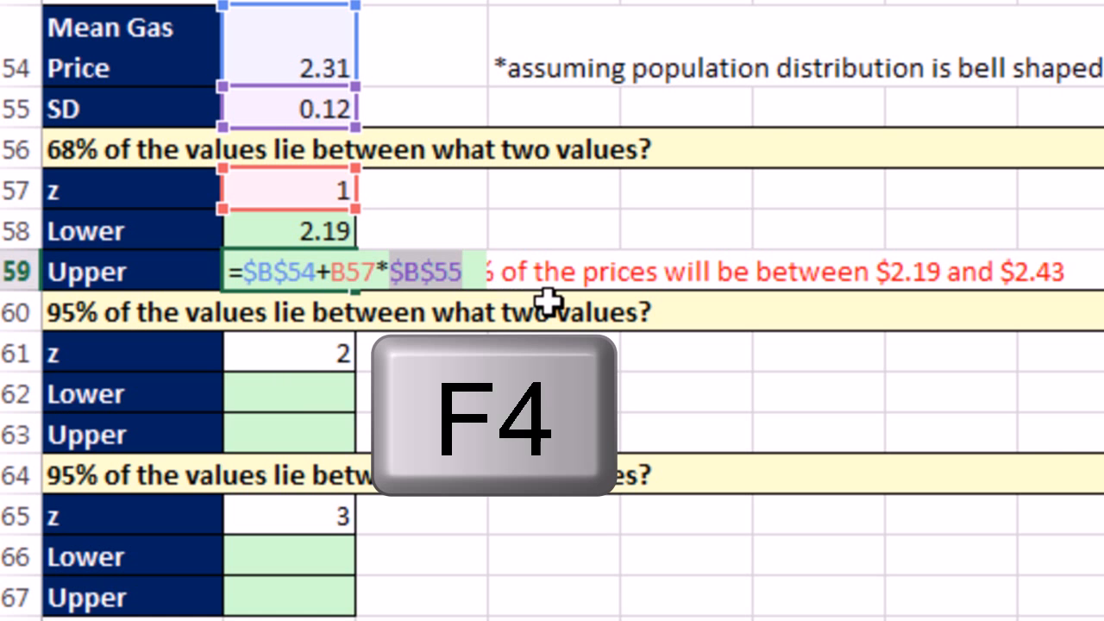
key(ctrl+Return)
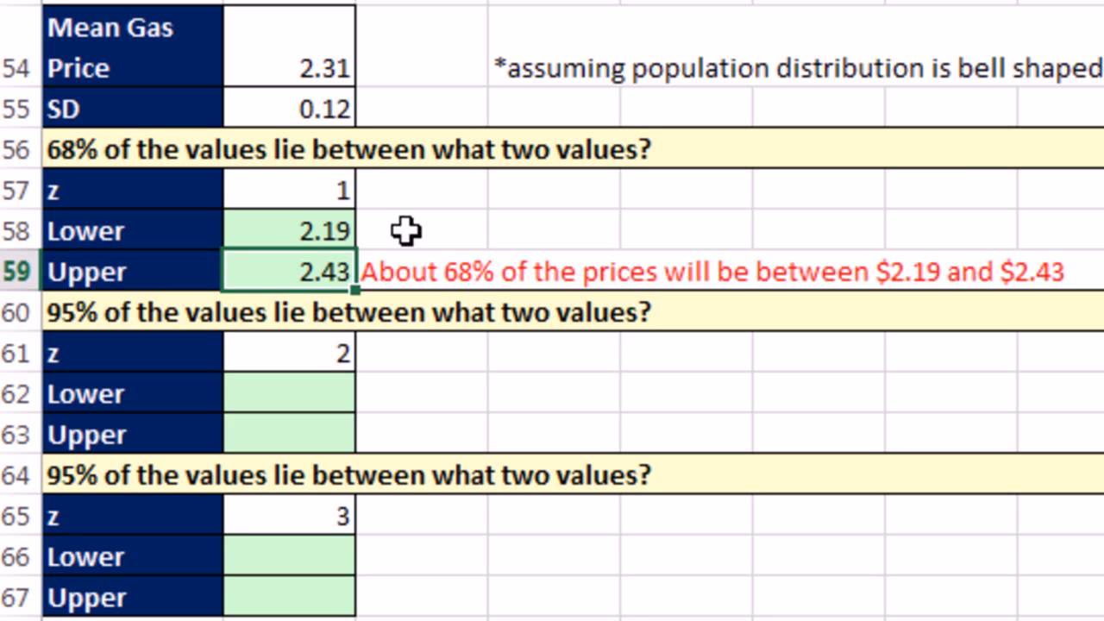
Step: Copy the Lower and Upper formulas from B58:B59 into B62:B63 for z = 2 and check the references in B62
drag(341, 231, 340, 272)
key(ctrl+c)
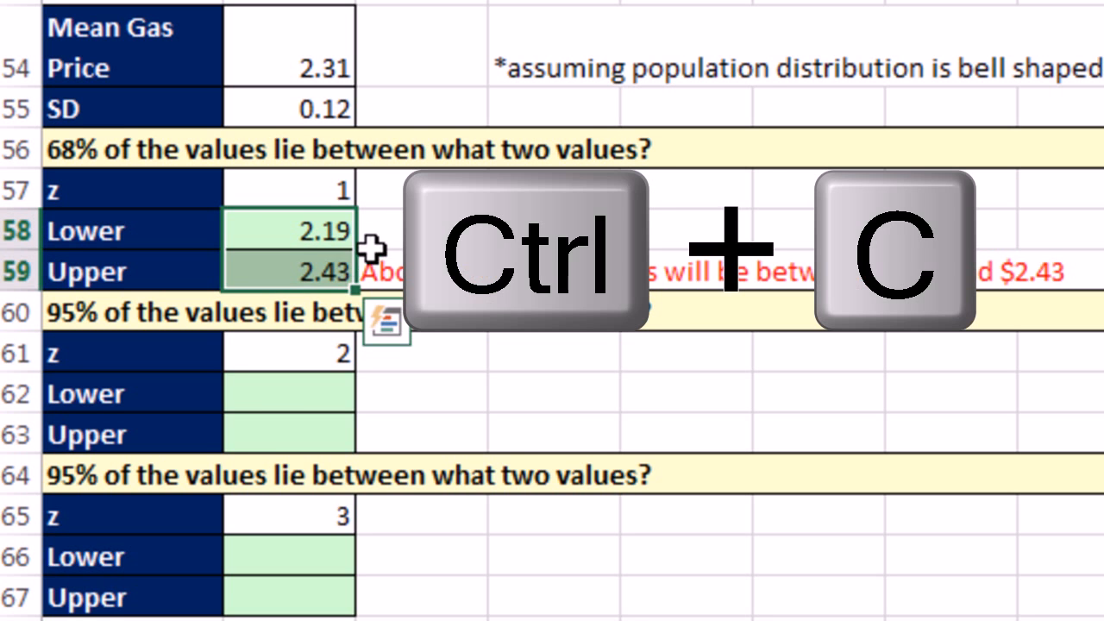
click(281, 390)
key(ctrl+v)
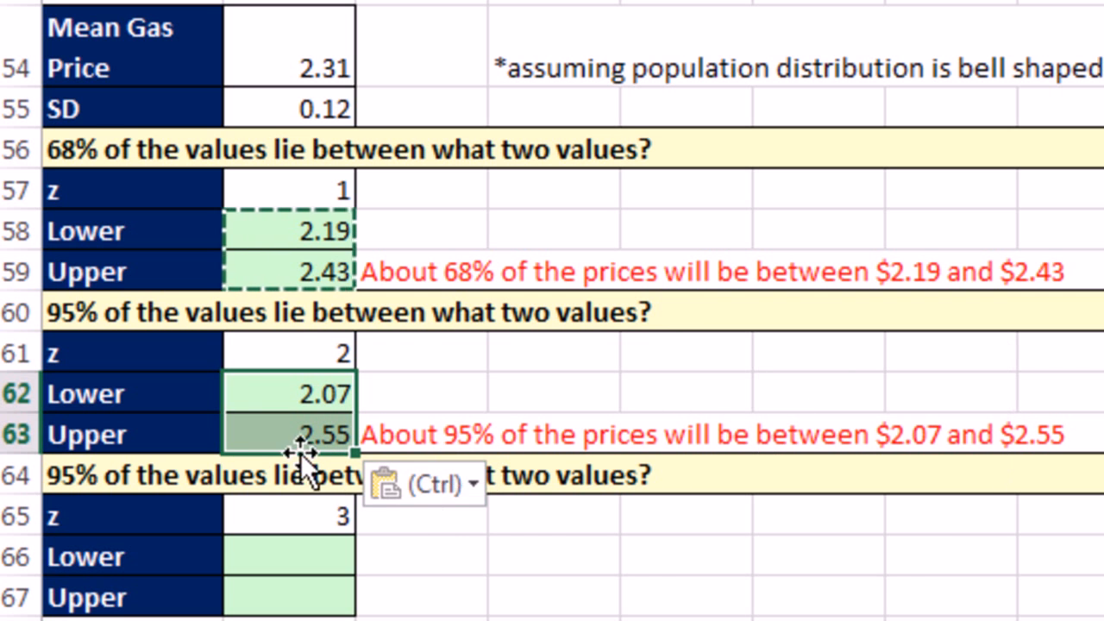
key(F2)
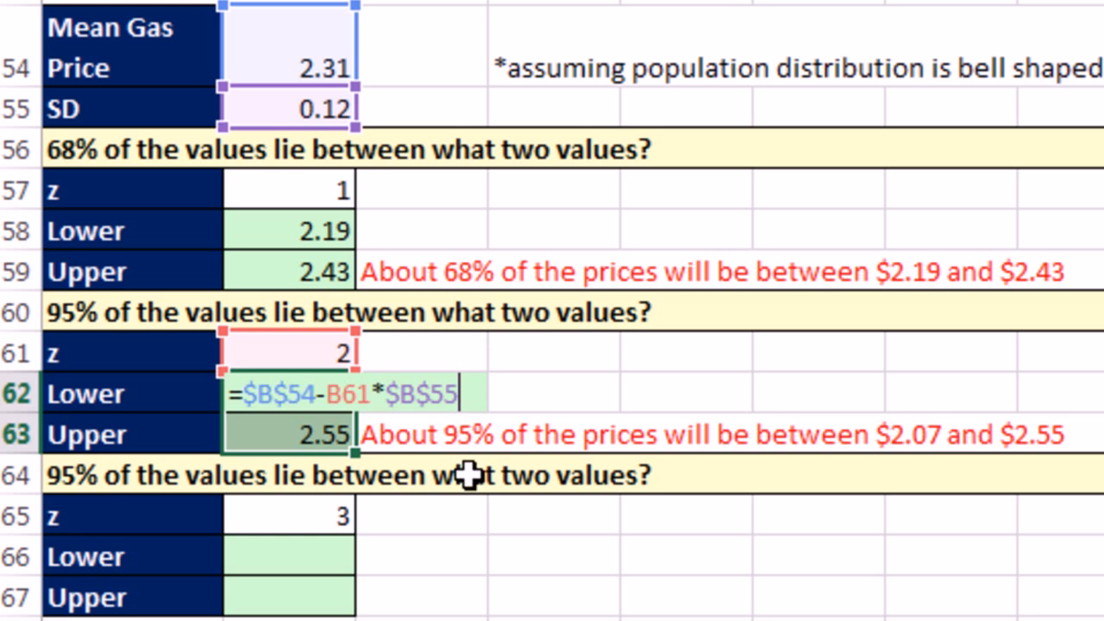
key(Escape)
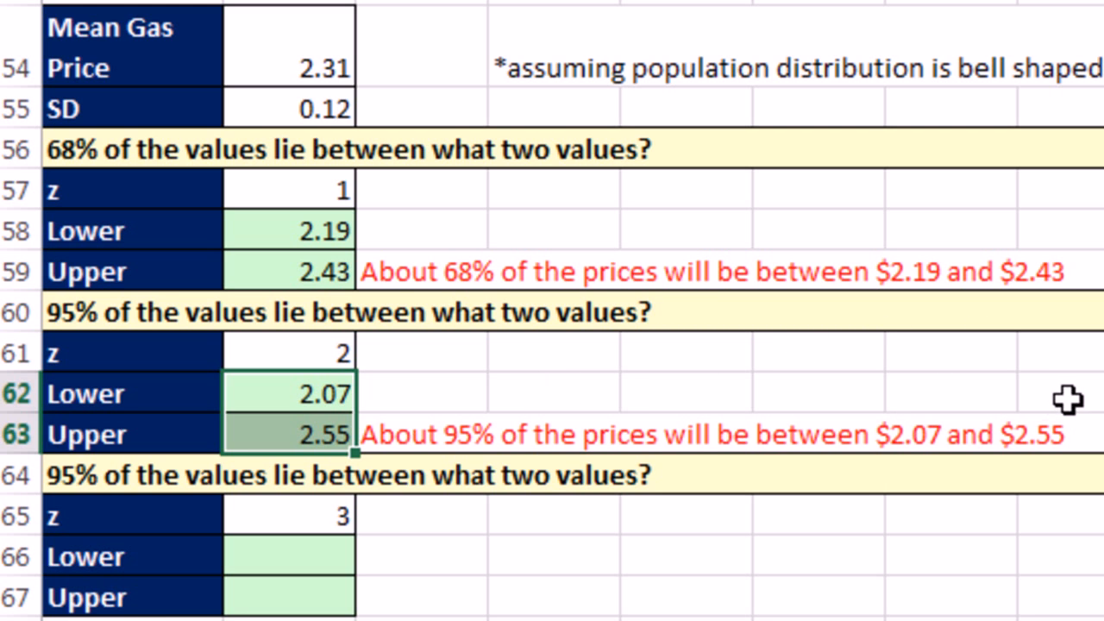
Step: Copy the Lower and Upper gas price formulas from B62:B63 into B66:B67 for the z = 3 question
key(ctrl+c)
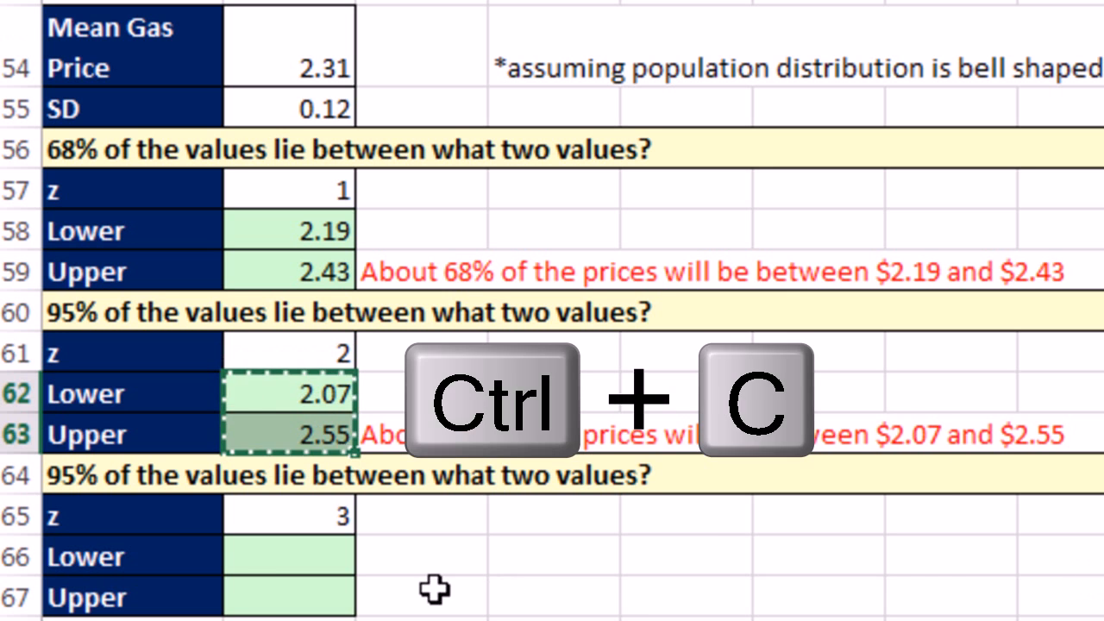
drag(315, 552, 328, 597)
key(ctrl+v)
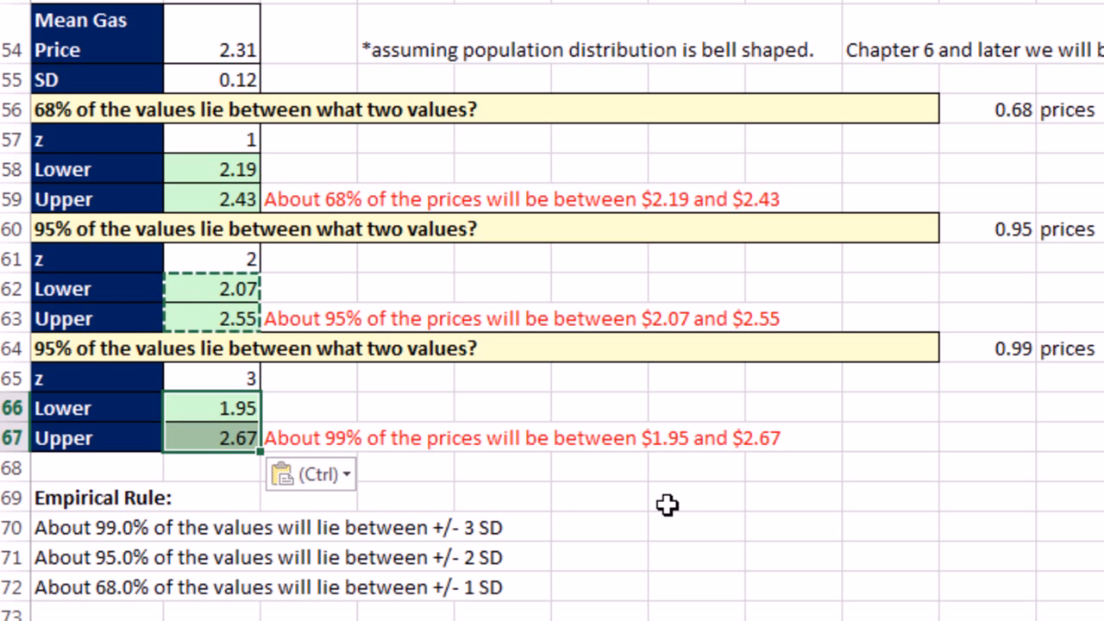
click(740, 500)
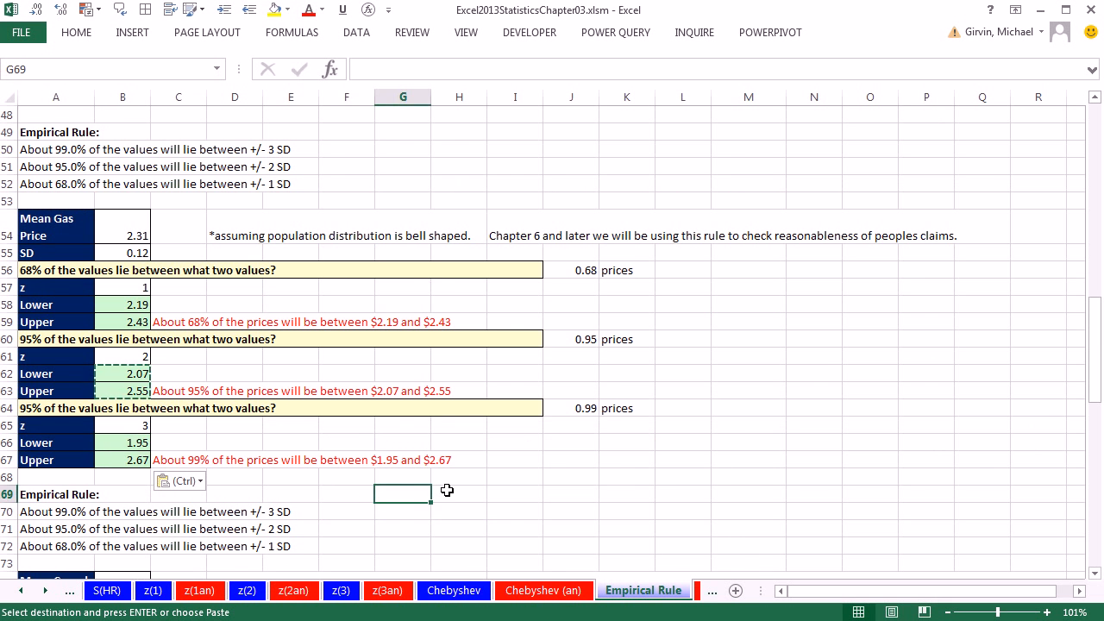
Step: Label the mean cereal box weight and its SD with the unit "oz." in C74 and C75
scroll(447, 490, down, 7)
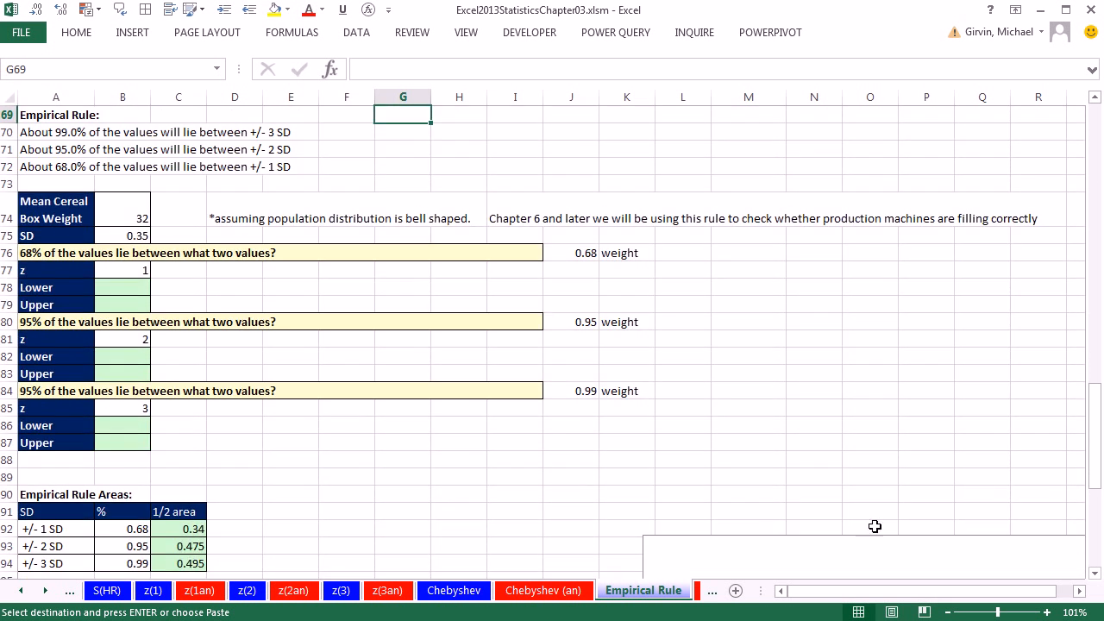
scroll(875, 526, down, 1)
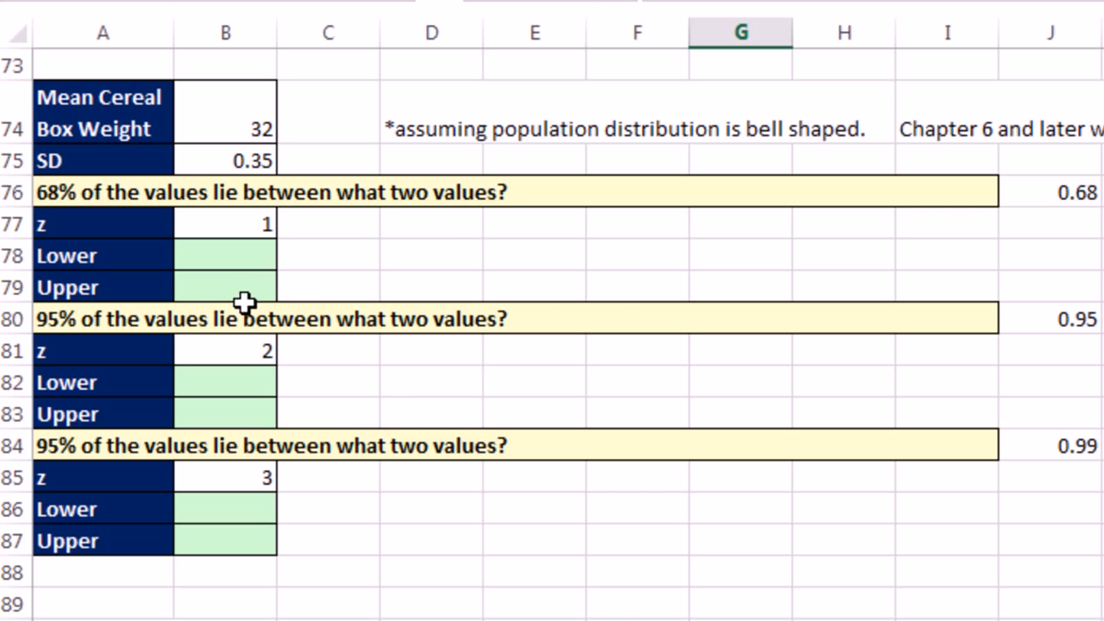
click(215, 123)
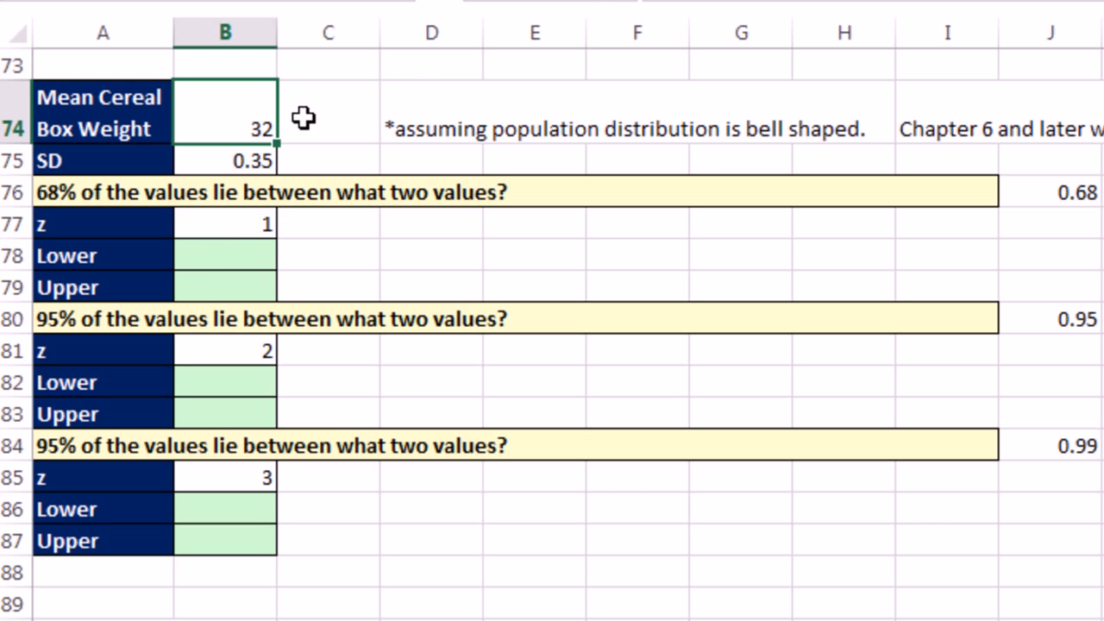
click(243, 165)
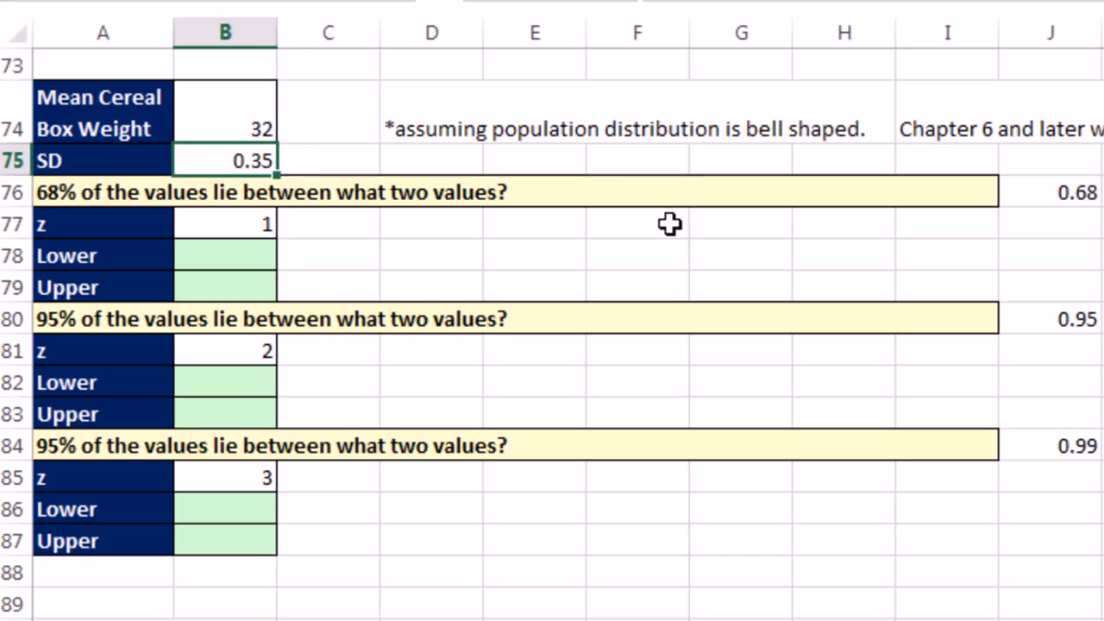
click(339, 115)
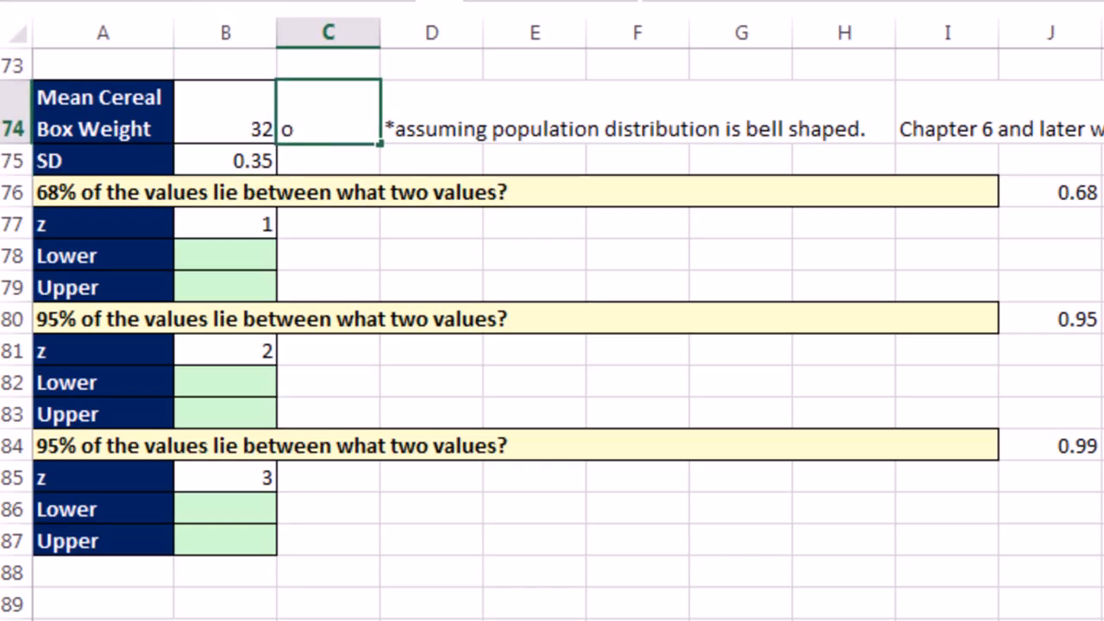
key(Down)
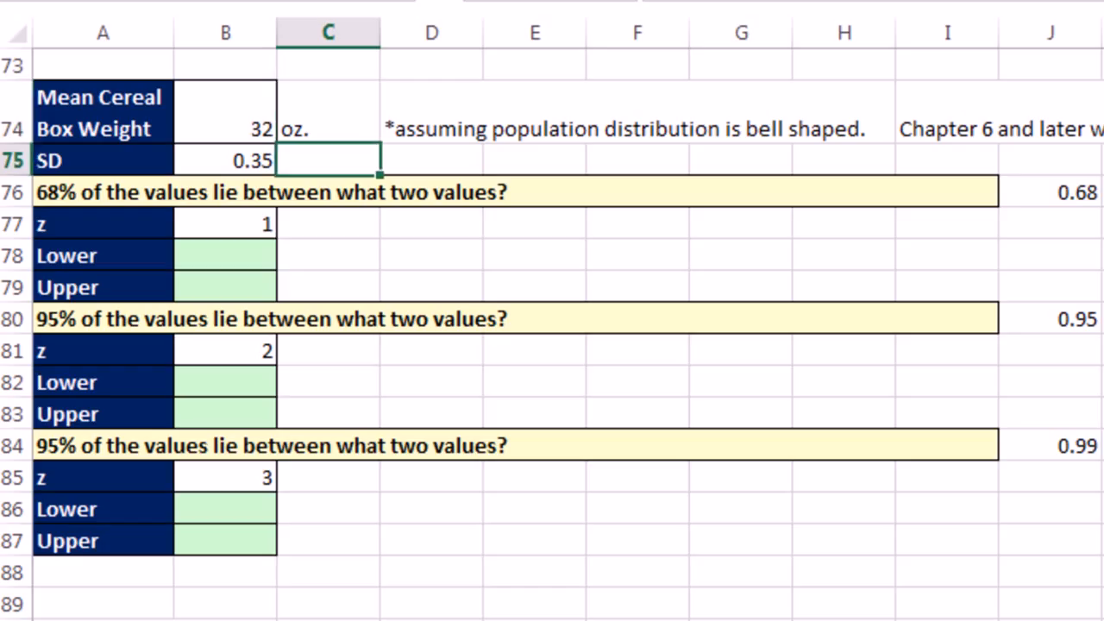
text(o)
key(Return)
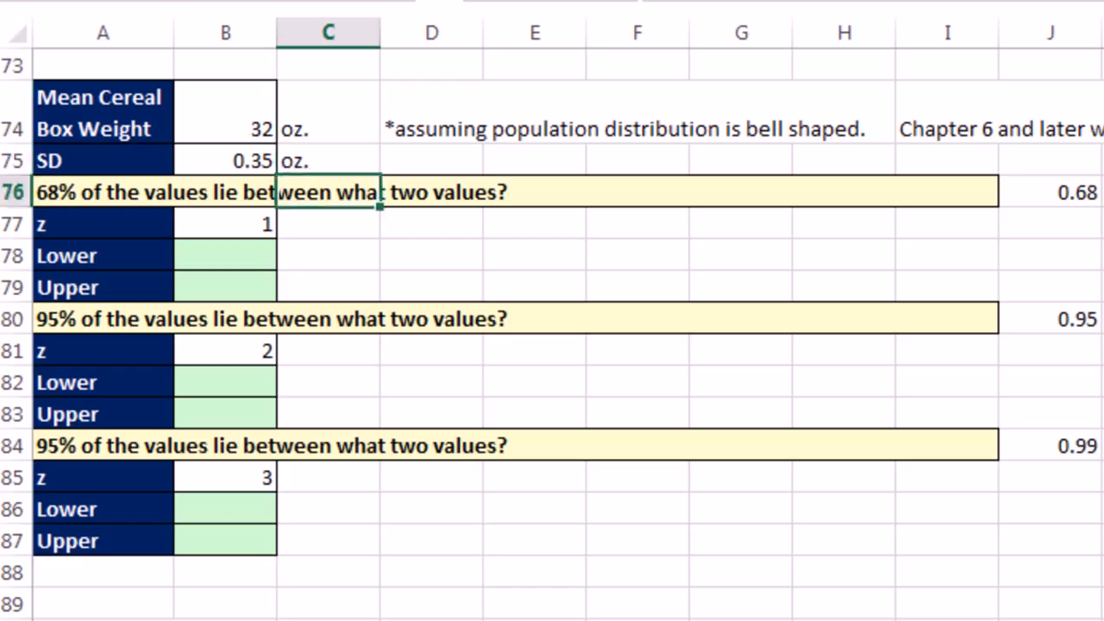
key(Return)
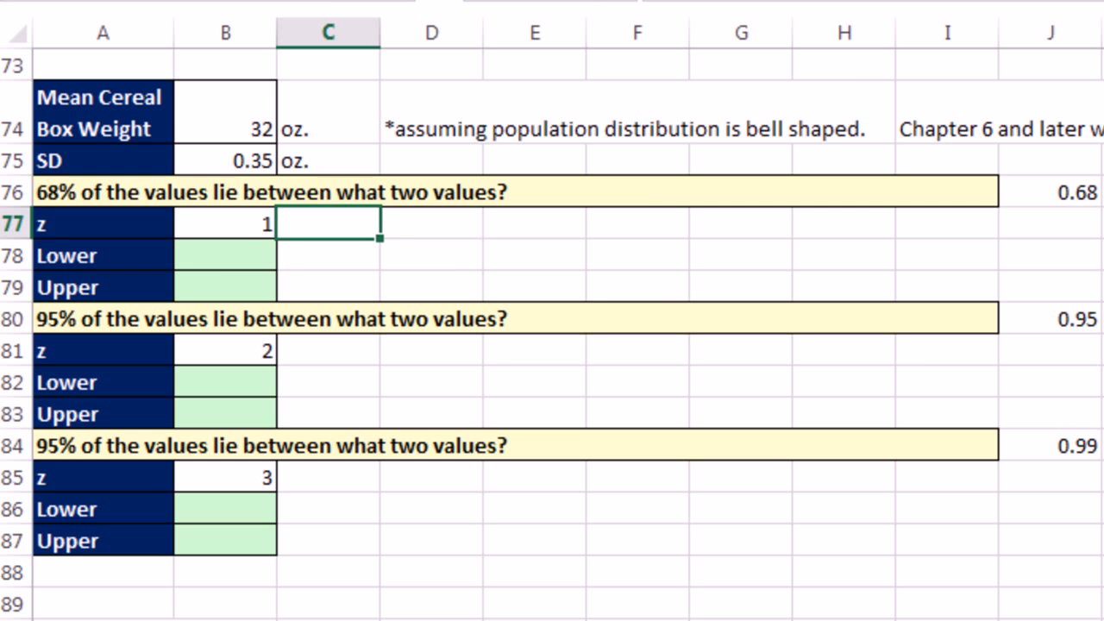
Step: Calculate the Lower cereal box weight for the 68% question in B78 with =$B$74-B77*$B$75
click(251, 257)
text(=)
click(214, 114)
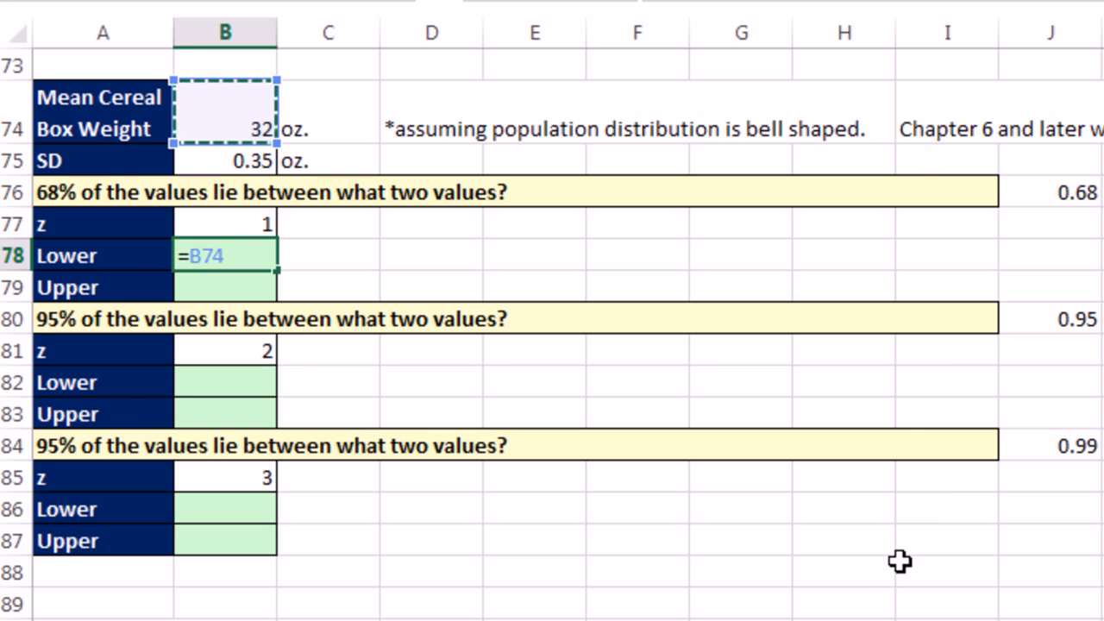
key(F4)
text(-)
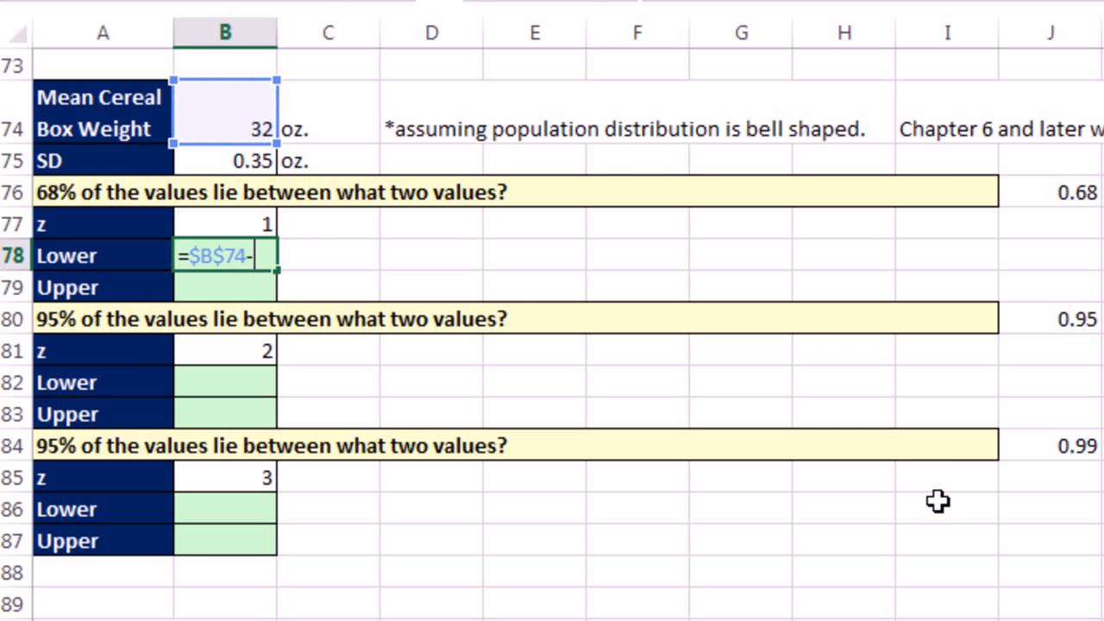
click(249, 230)
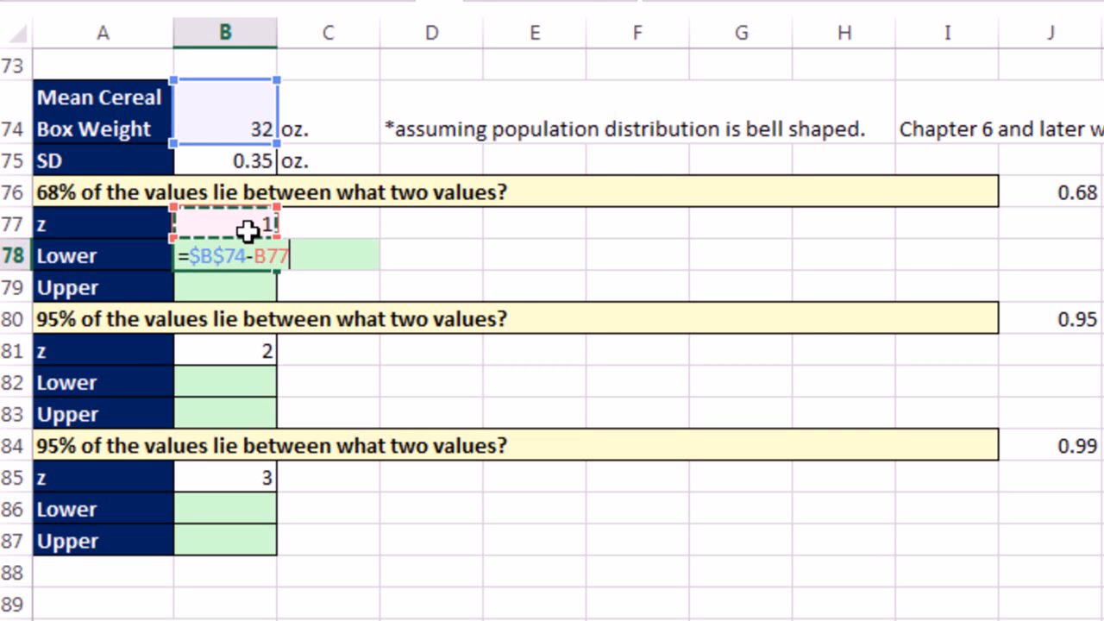
text(*)
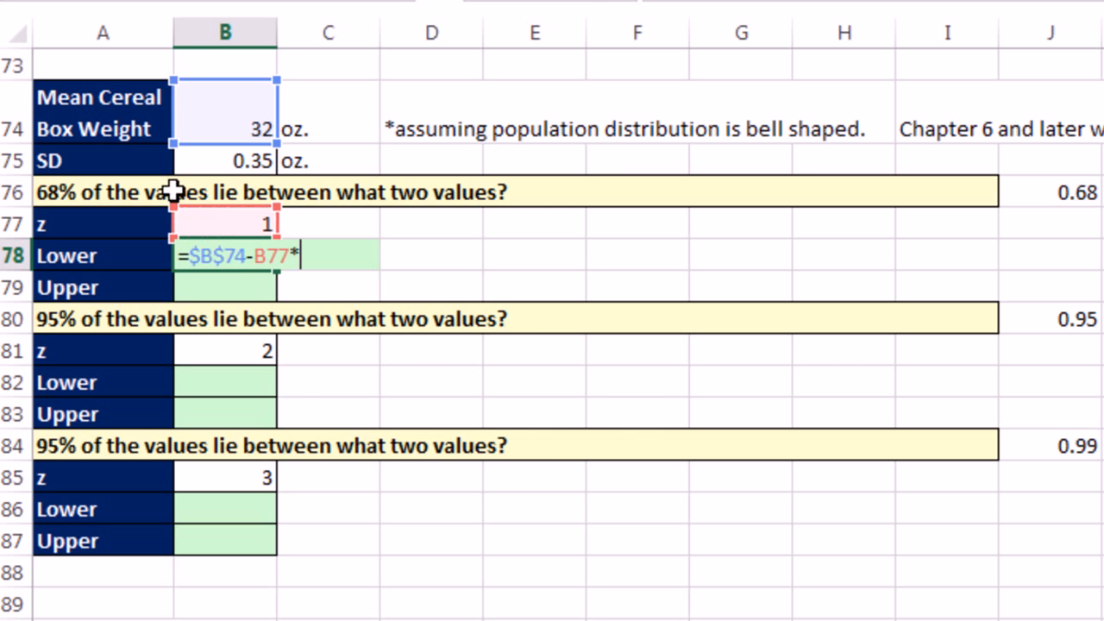
click(230, 162)
key(F4)
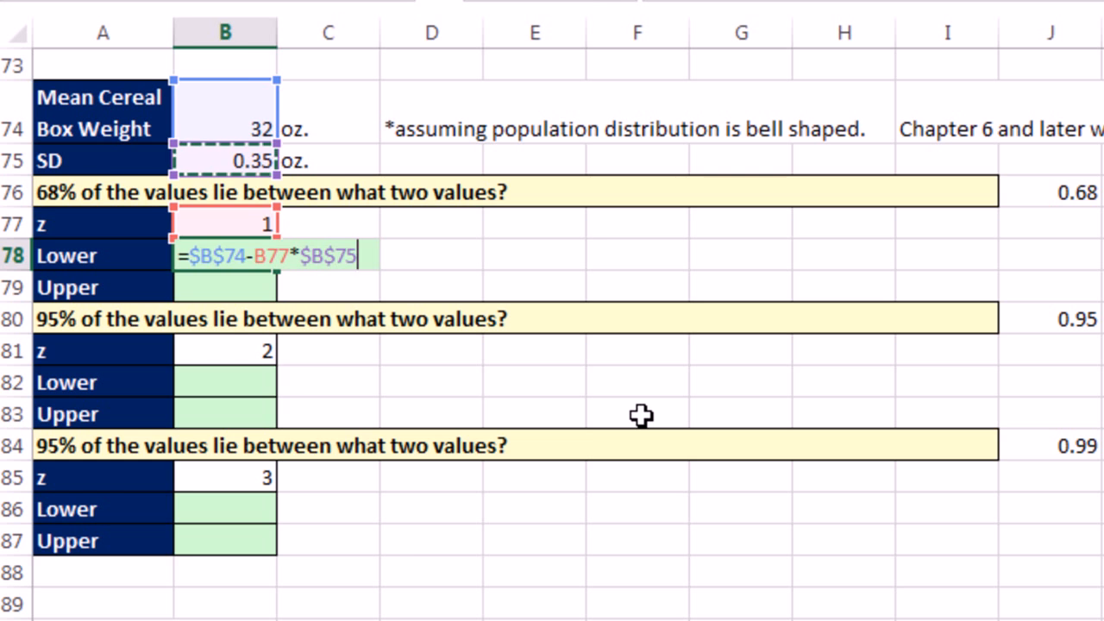
key(Return)
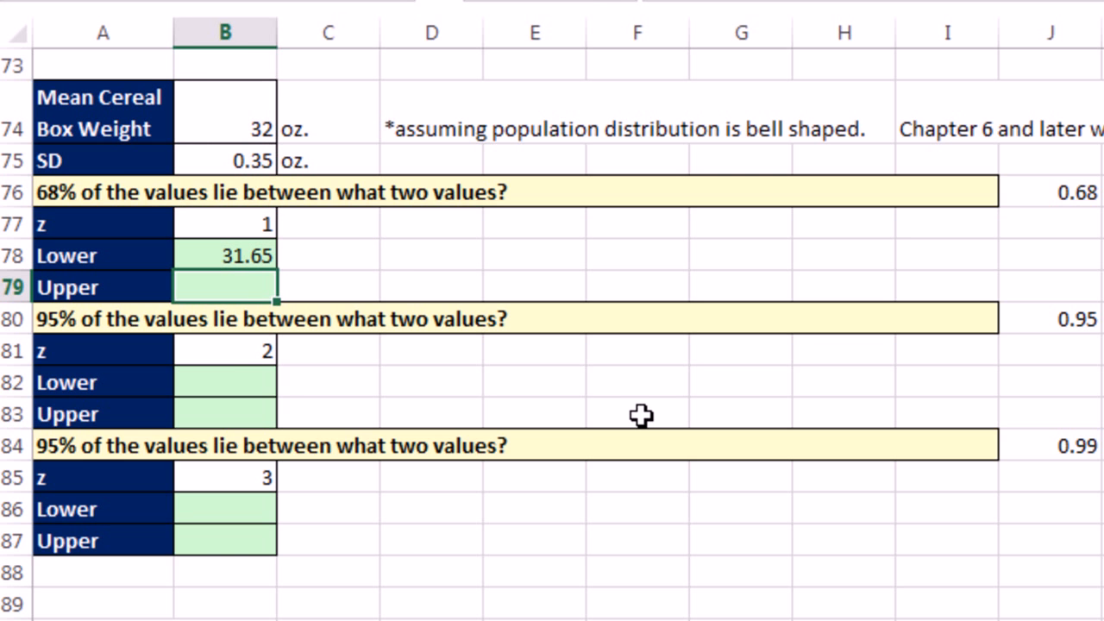
Step: Calculate the Upper cereal box weight for the 68% question in B79 with =$B$74+B77*$B$75
text(=)
key(Up)
key(Up)
key(Up)
key(Up)
key(Up)
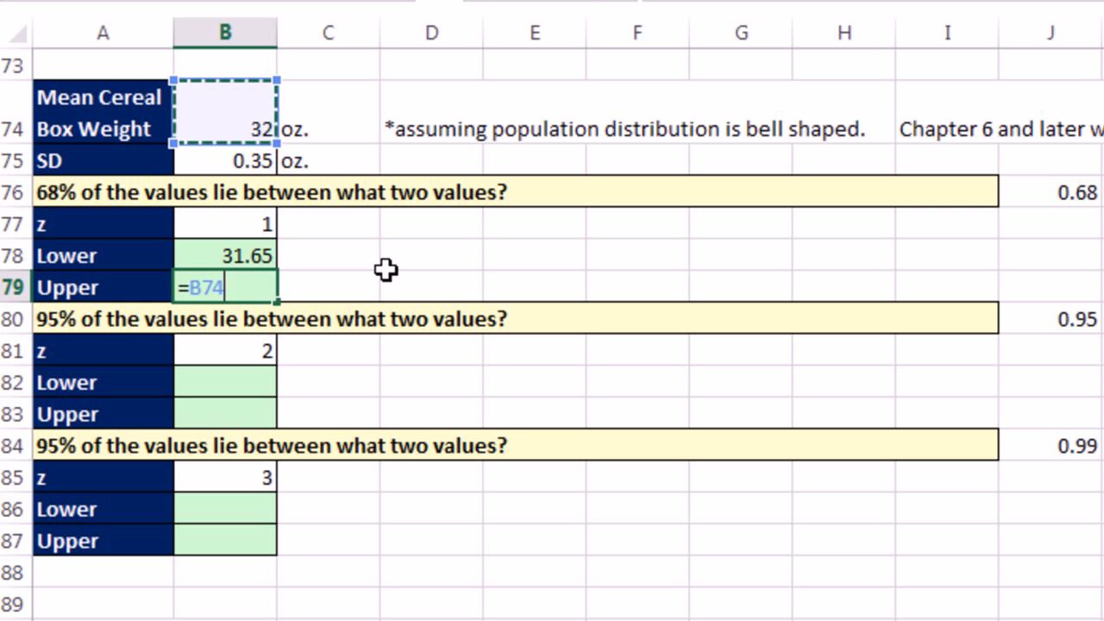
key(F4)
text(+)
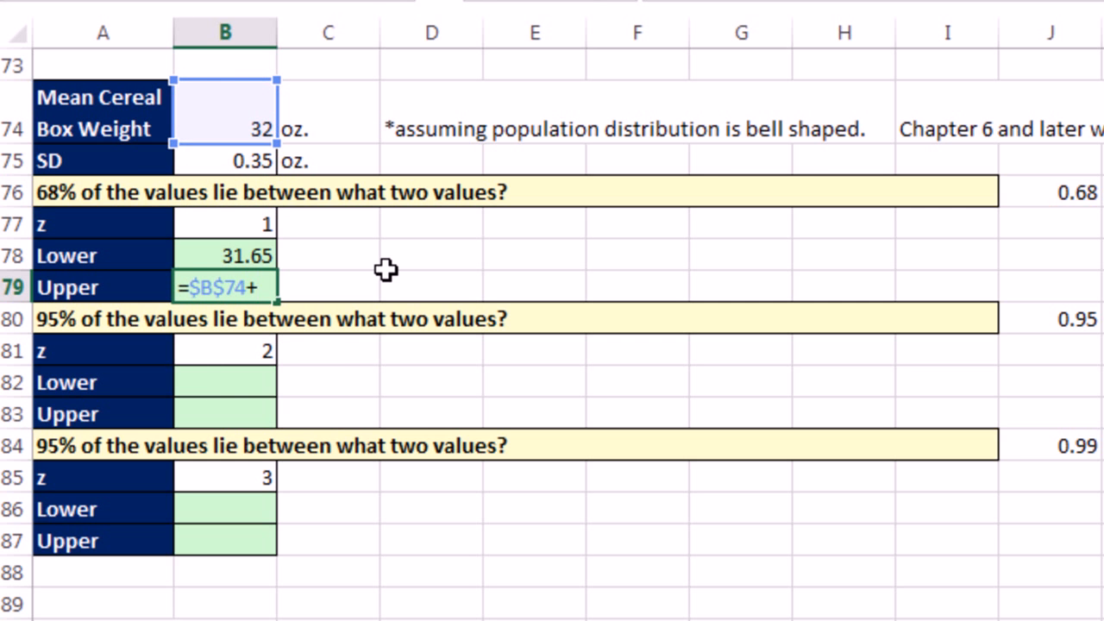
key(Up)
key(Up)
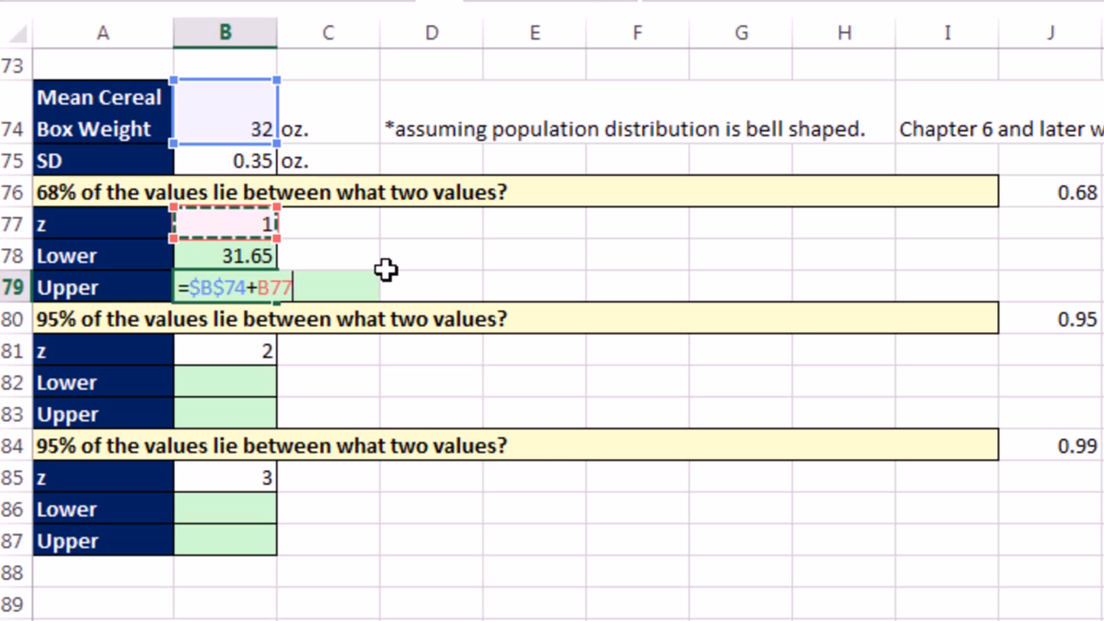
text(*)
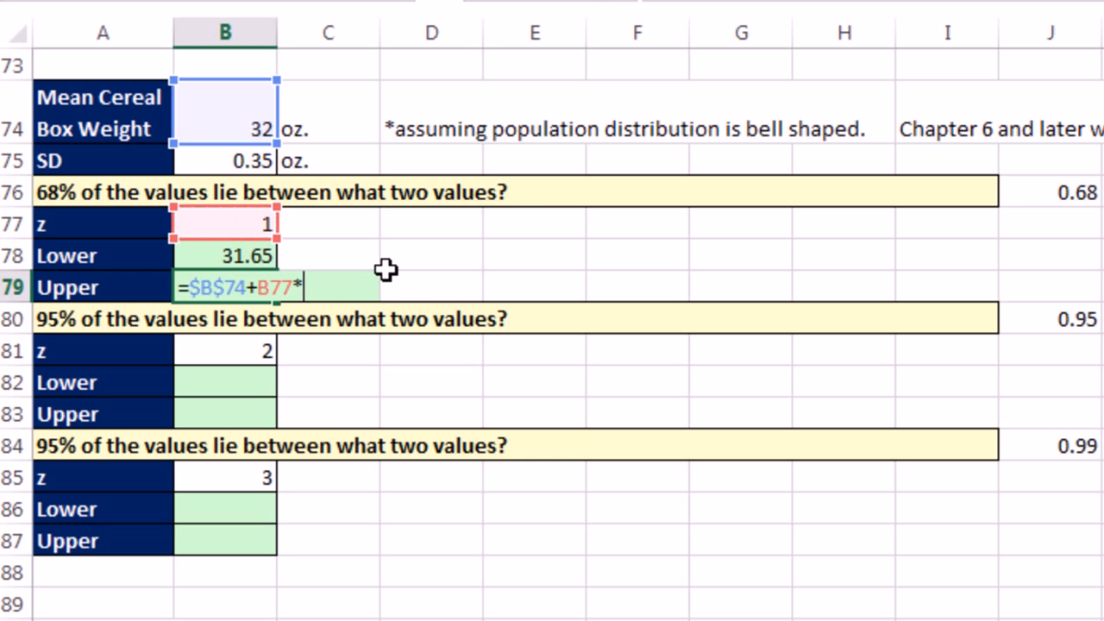
key(Up)
key(Up)
key(Up)
key(Up)
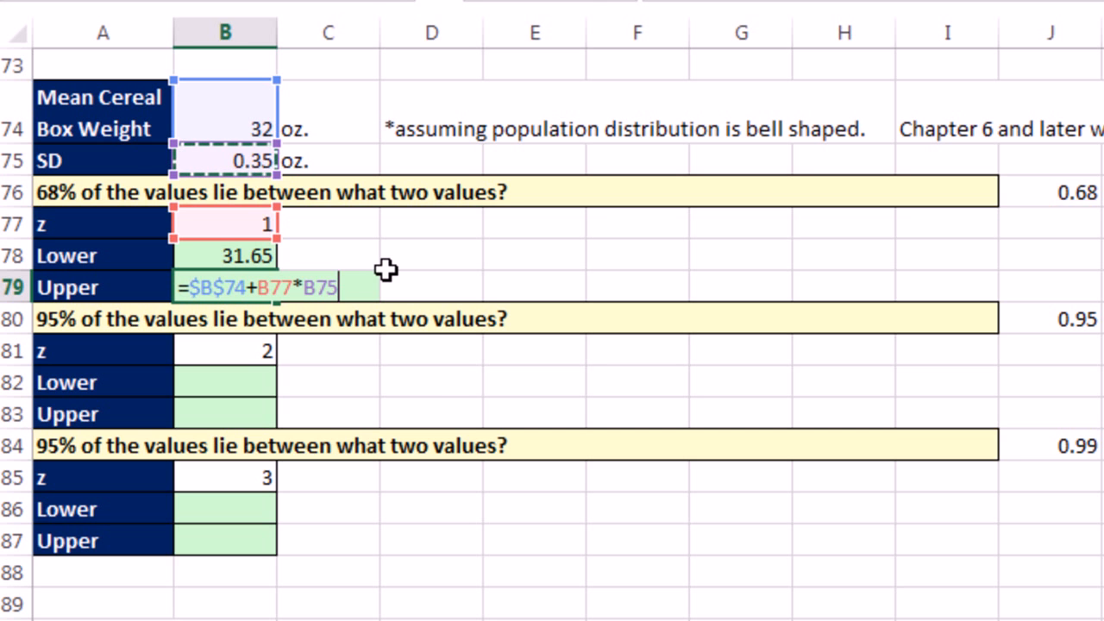
key(F4)
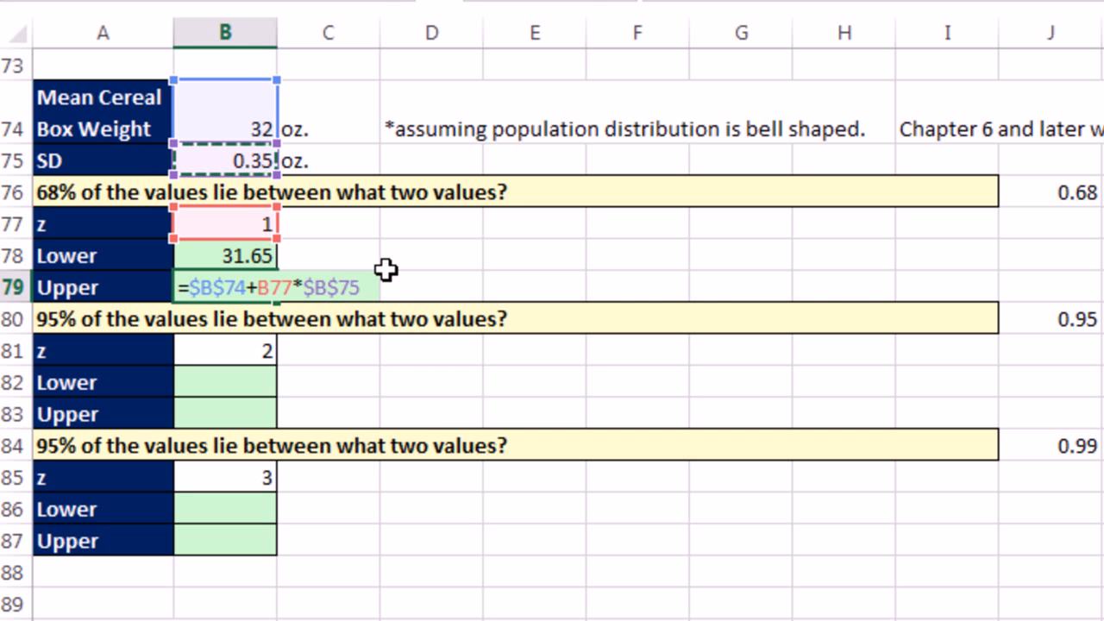
key(ctrl+Return)
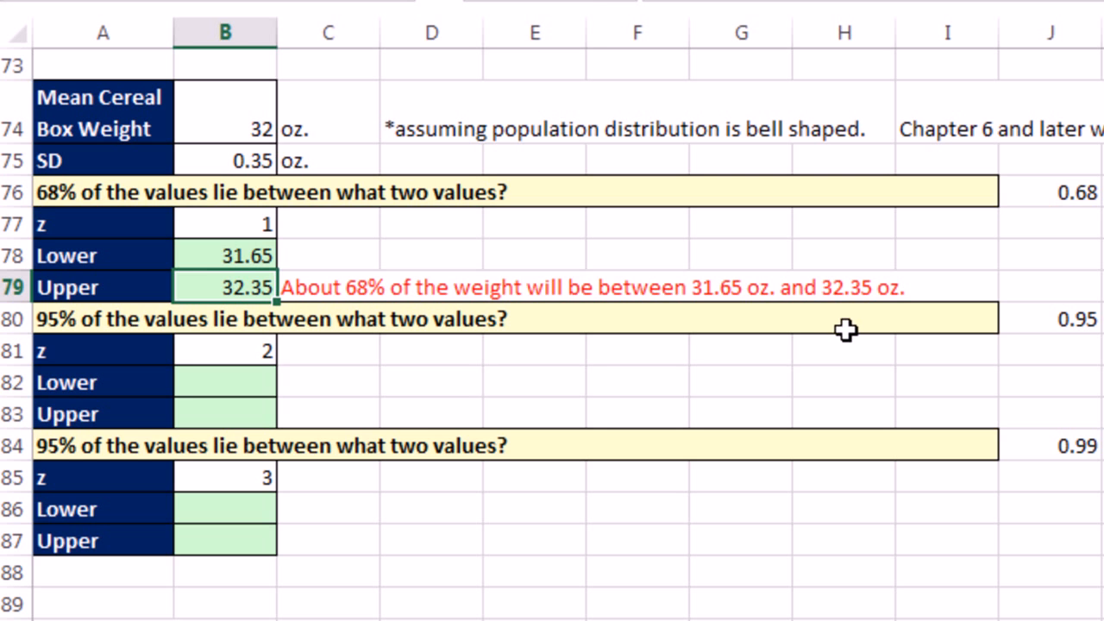
Step: Copy the Lower and Upper cereal box weight formulas from B78:B79 into B82:B83 and B86:B87 for z = 2 and z = 3
drag(238, 255, 239, 278)
key(ctrl+c)
drag(195, 388, 258, 405)
key(ctrl+v)
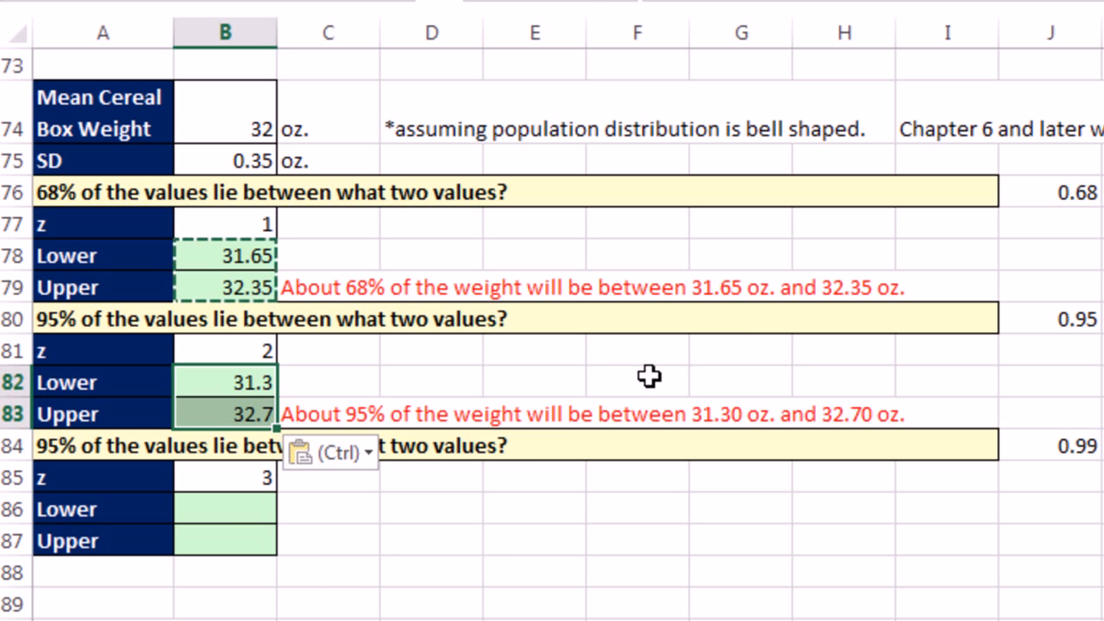
click(250, 508)
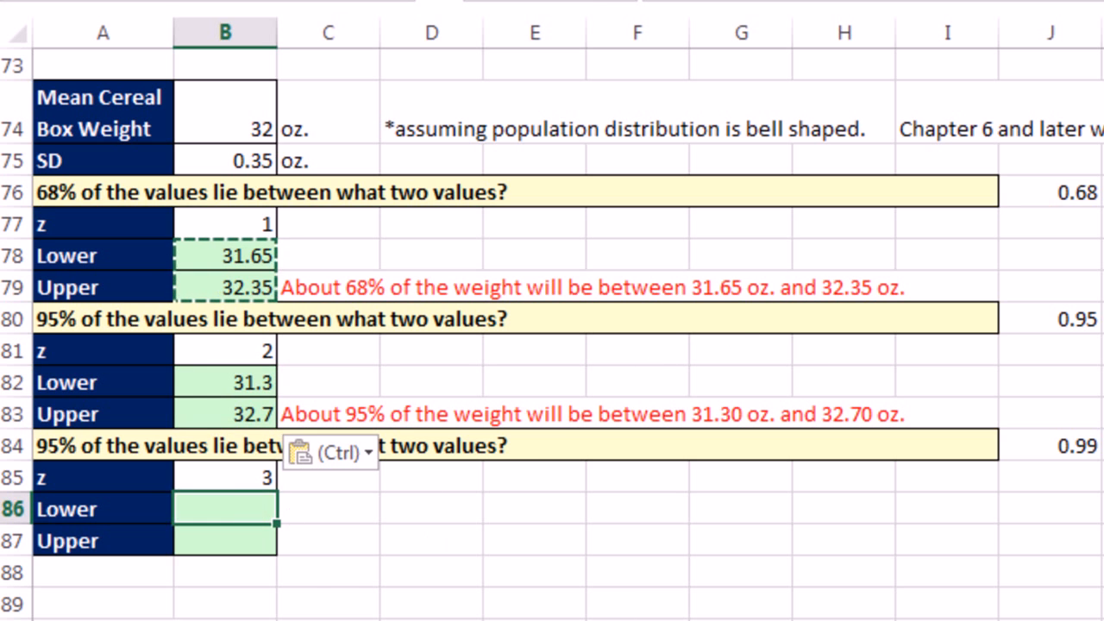
key(ctrl+v)
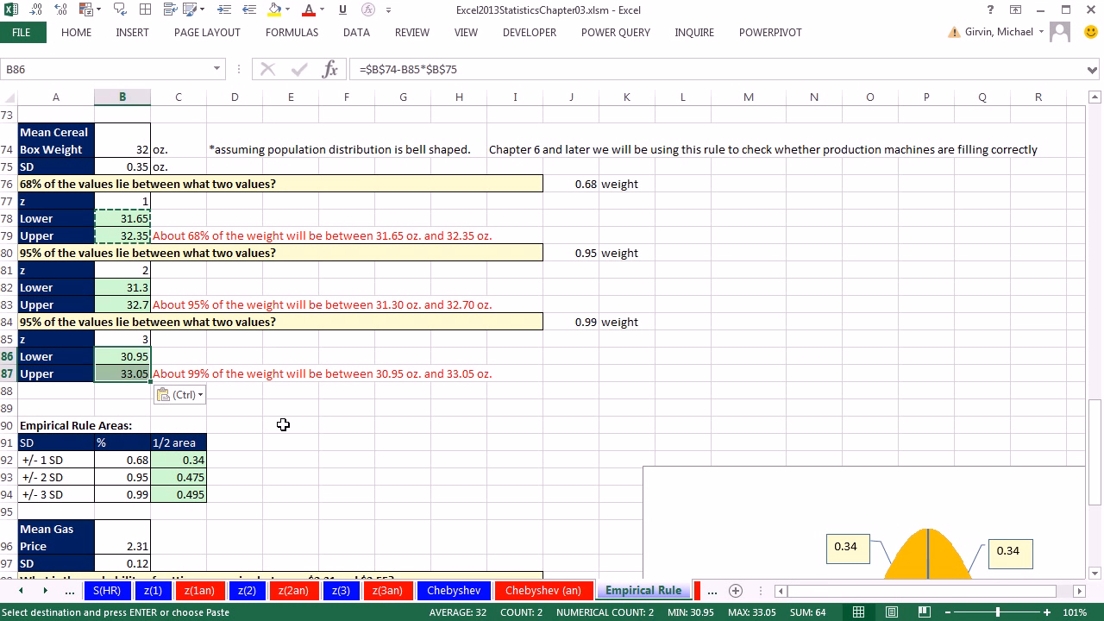
Step: Move the bell curve chart up and closer to the gas price probability questions below the Empirical Rule Areas table
click(284, 424)
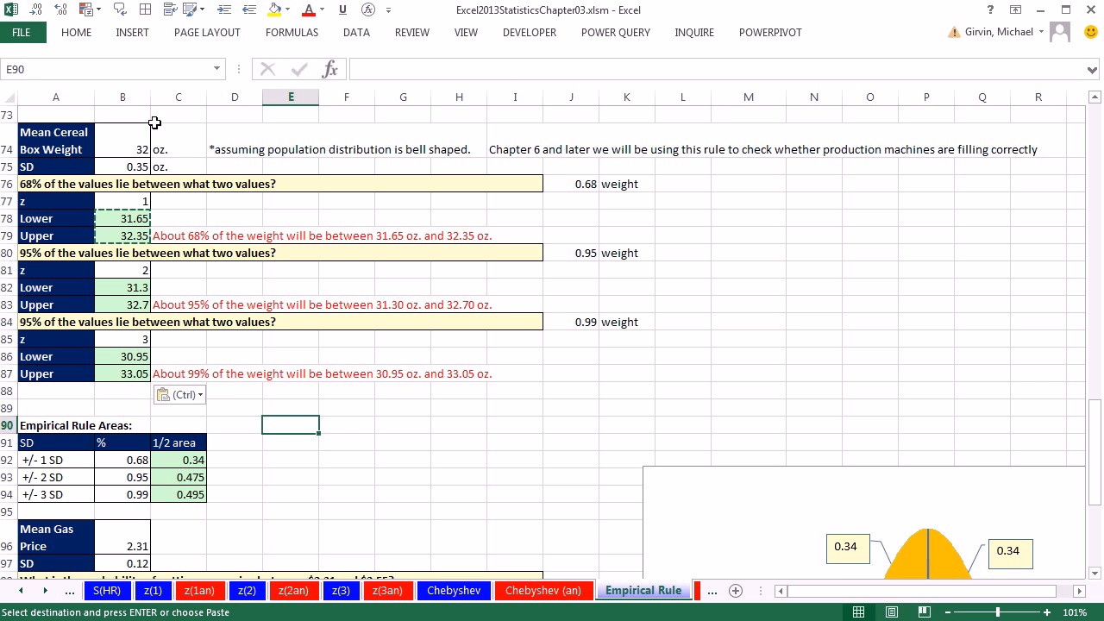
scroll(466, 445, down, 5)
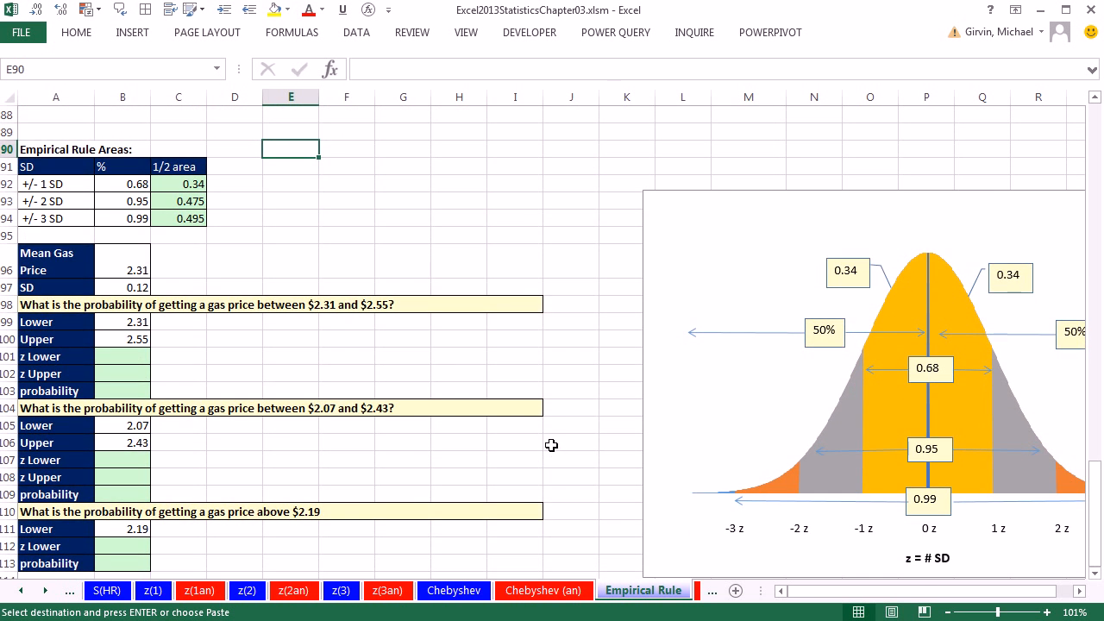
scroll(550, 444, down, 1)
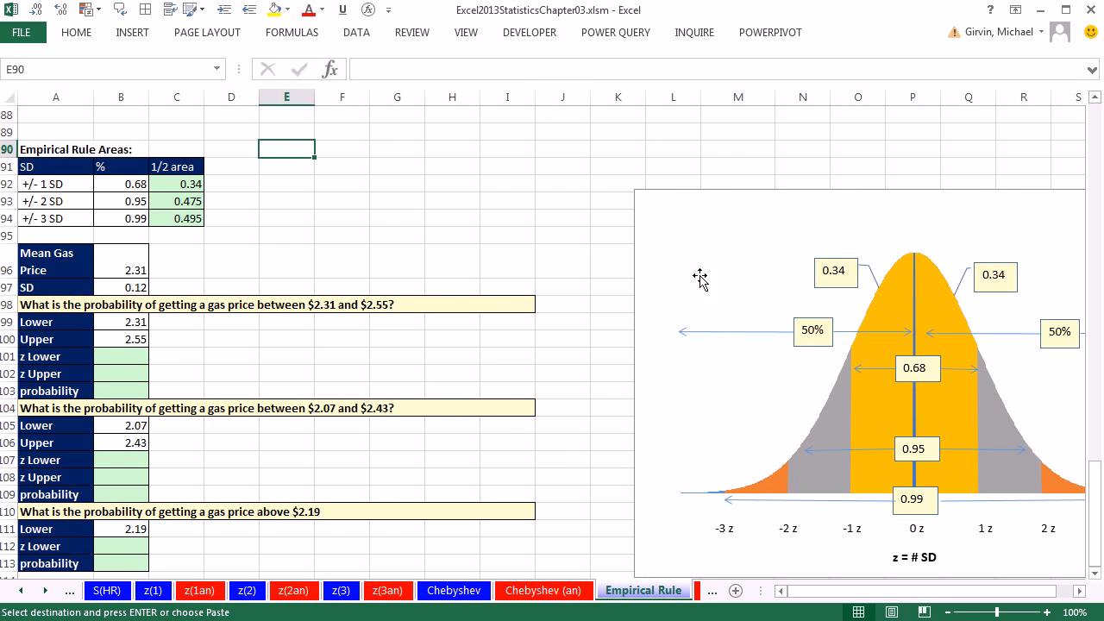
drag(688, 193, 604, 154)
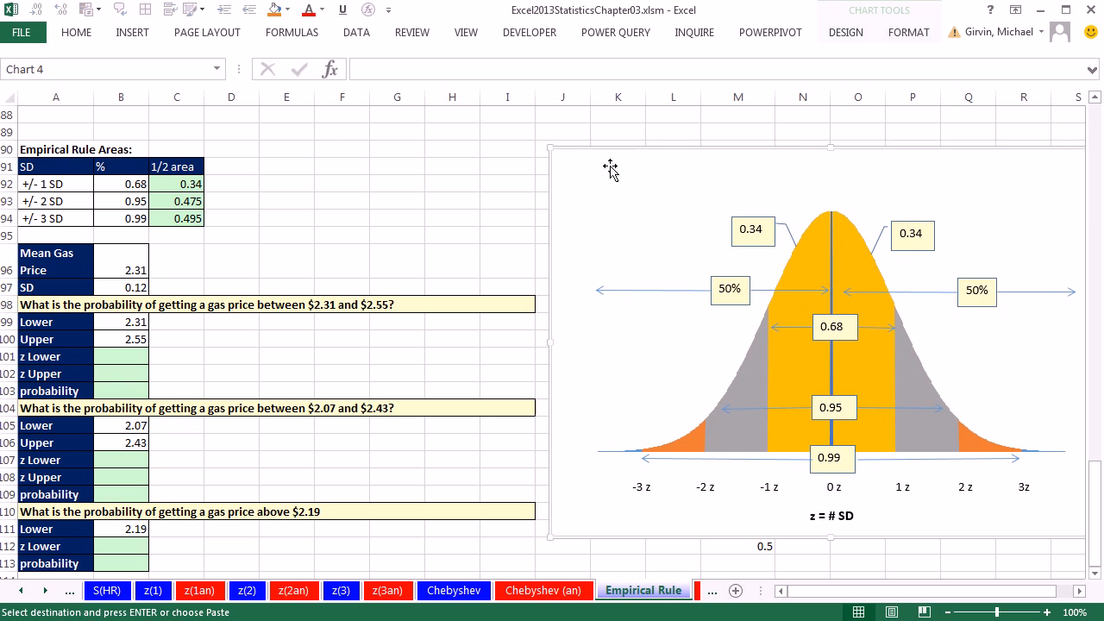
click(1096, 575)
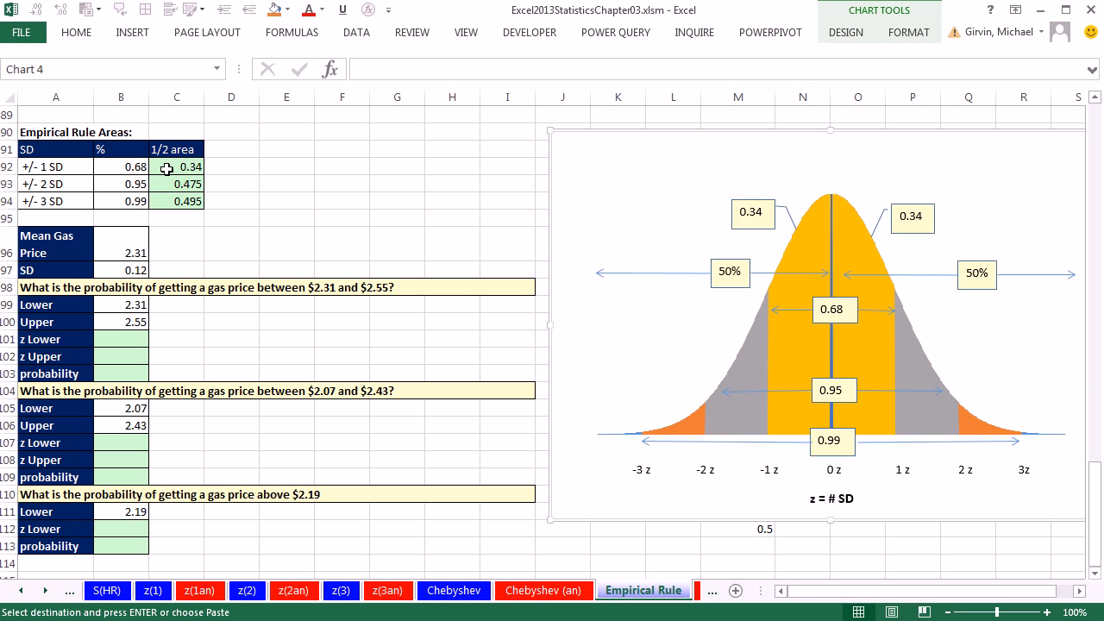
Step: Clear the 1/2 area values in C92:C94 and review the percentages in B92:B94
drag(173, 163, 185, 200)
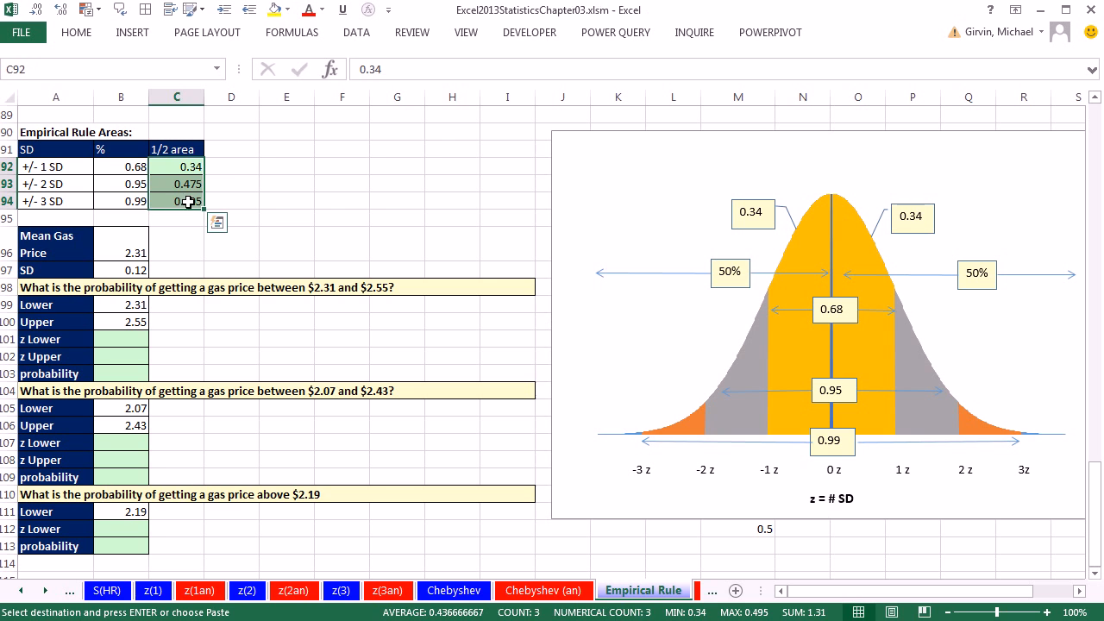
key(Delete)
click(126, 166)
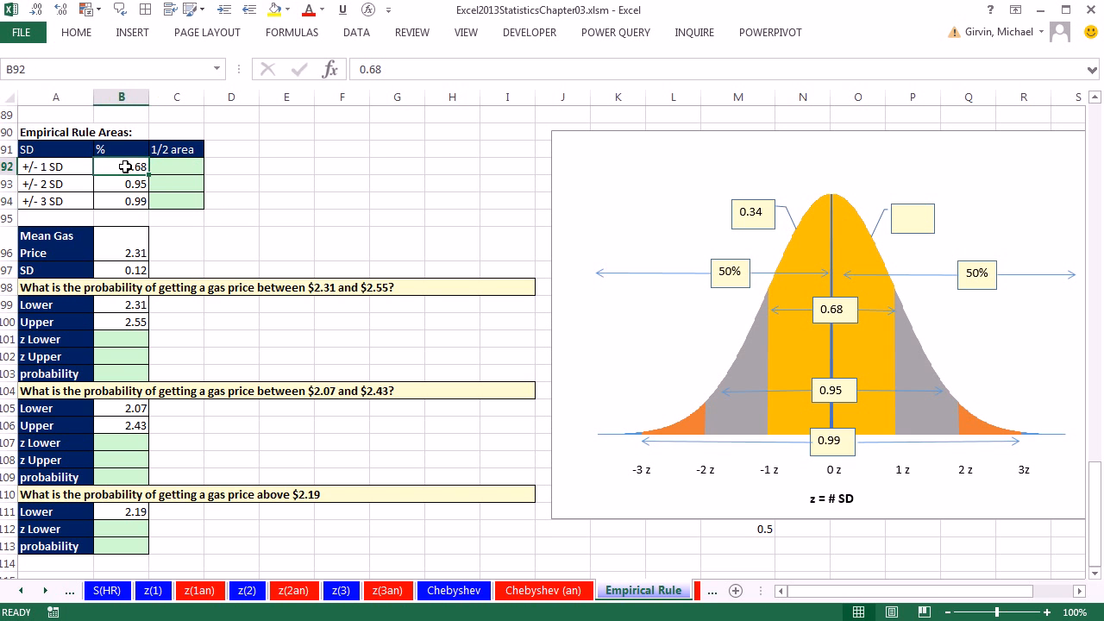
click(122, 188)
click(131, 202)
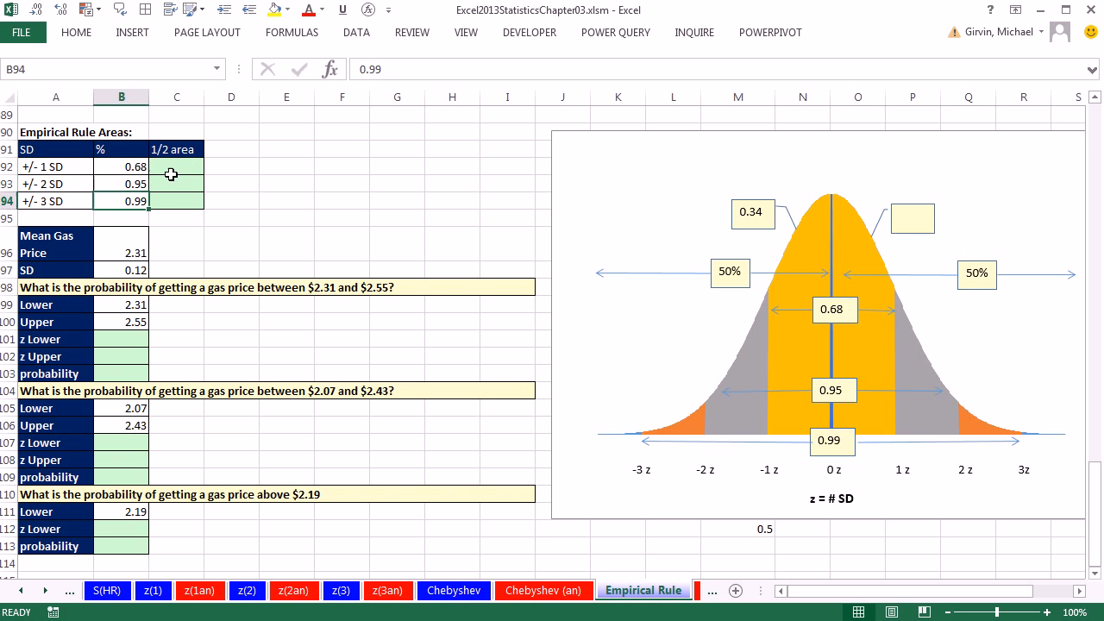
Step: Calculate the 1/2 area in C92 with =B92/2, fill it down to C94 and check the reference in C94
click(183, 165)
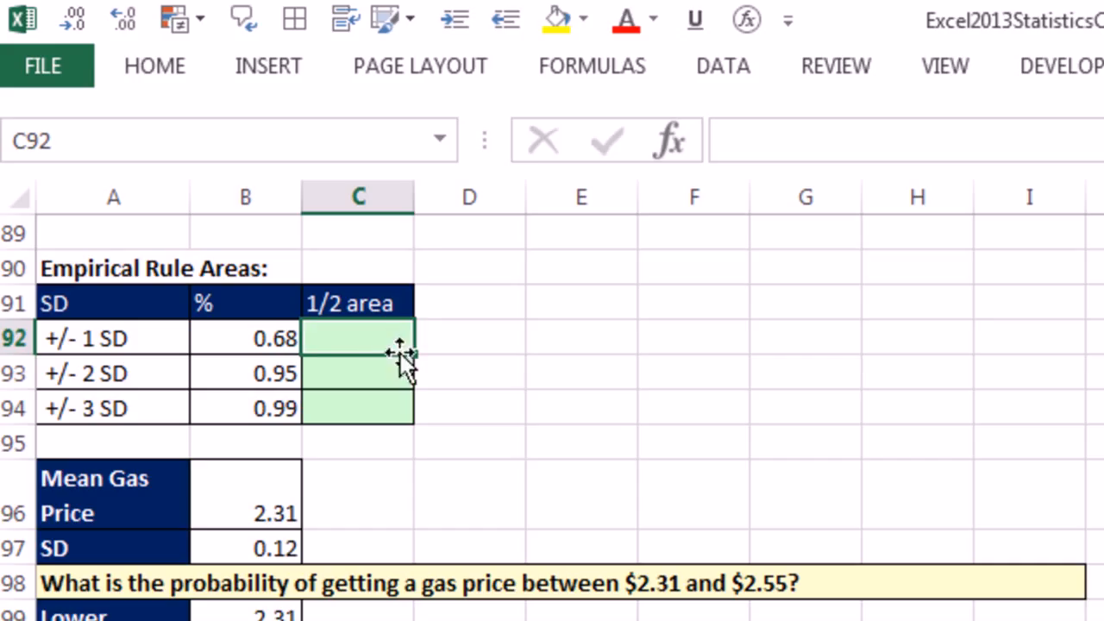
text(=)
key(Left)
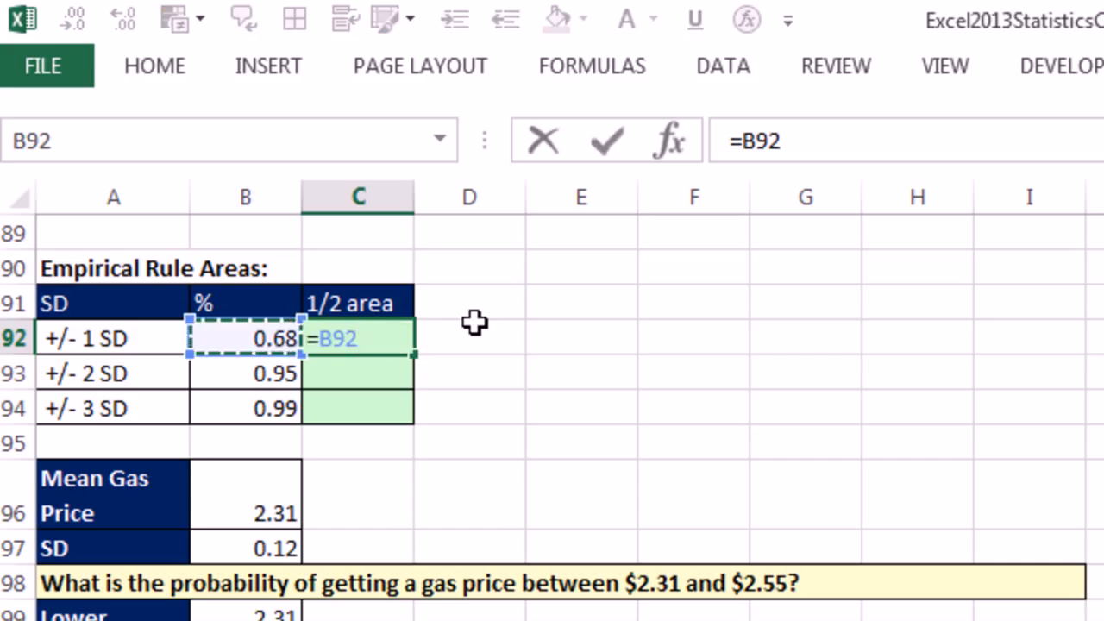
text(/2)
key(ctrl+Return)
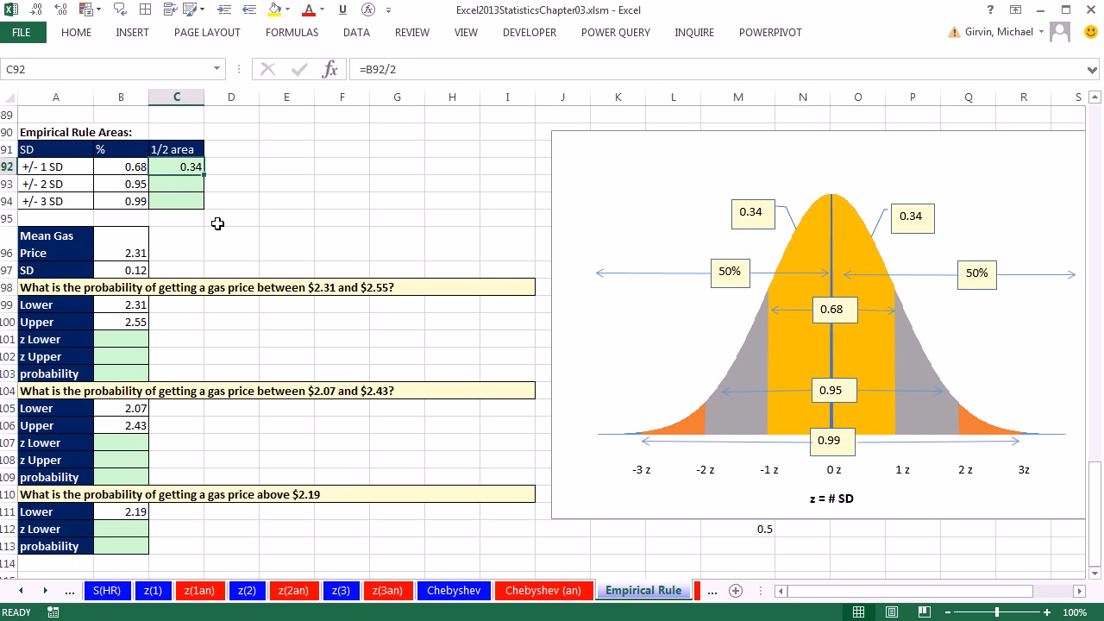
drag(206, 174, 207, 210)
double_click(188, 198)
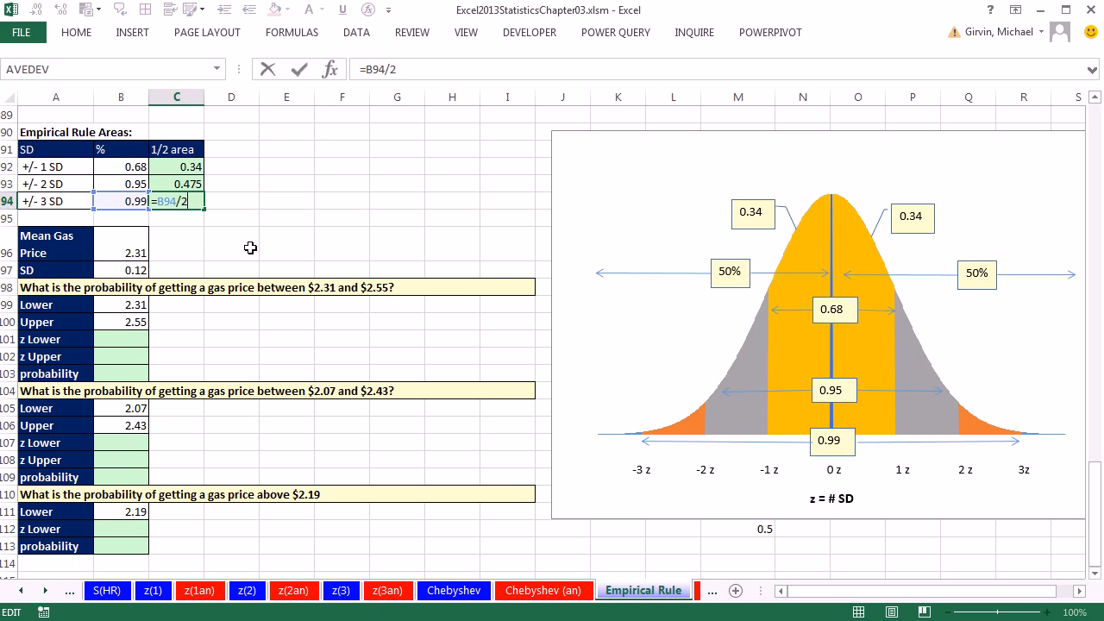
key(Escape)
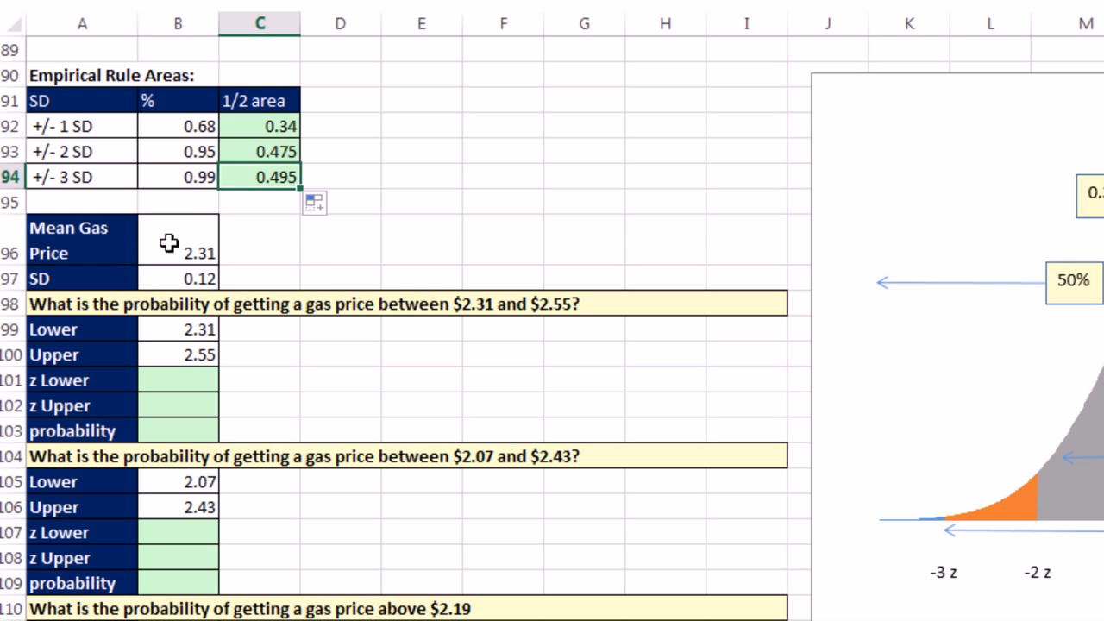
Step: Calculate z Lower for the $2.31 to $2.55 gas price question in B101 with =(B99-$B$96)/$B$97
click(165, 241)
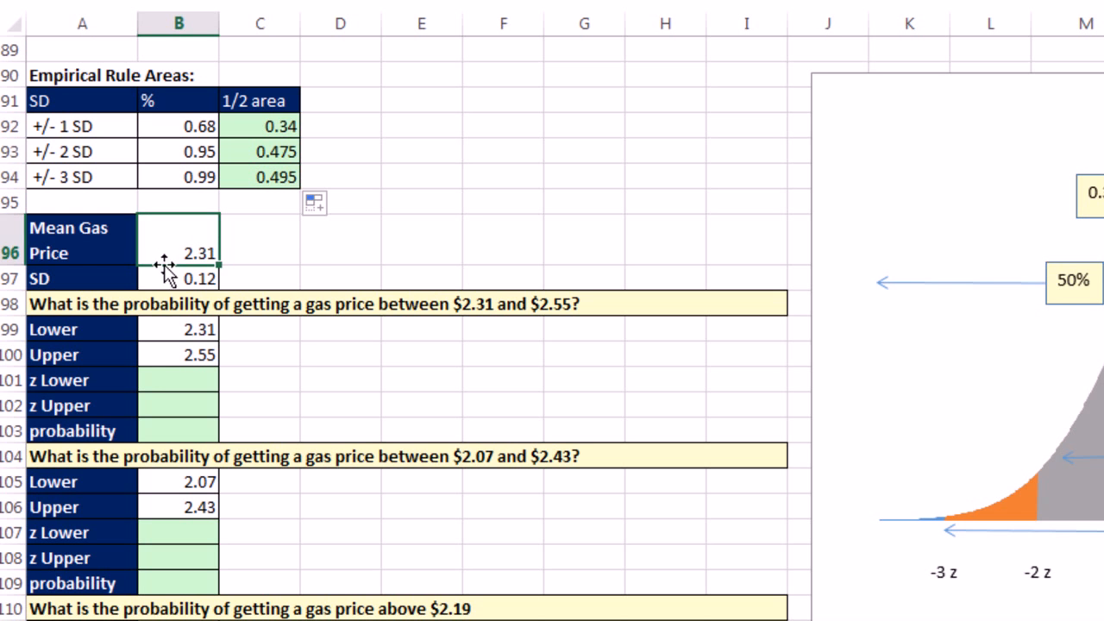
click(166, 276)
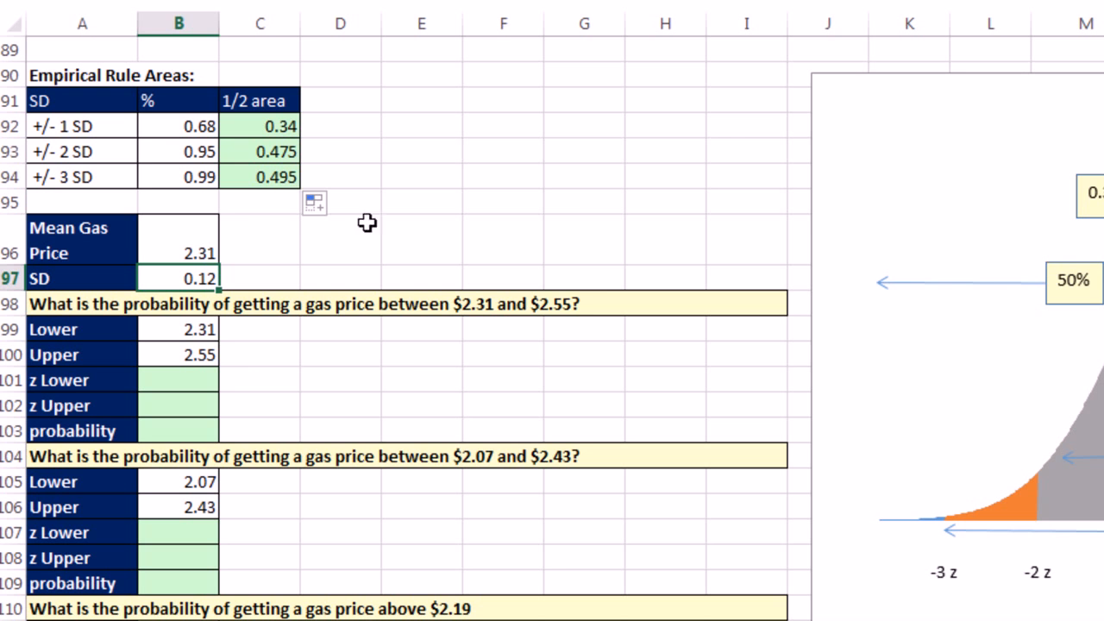
key(Down)
key(Down)
key(Down)
key(Down)
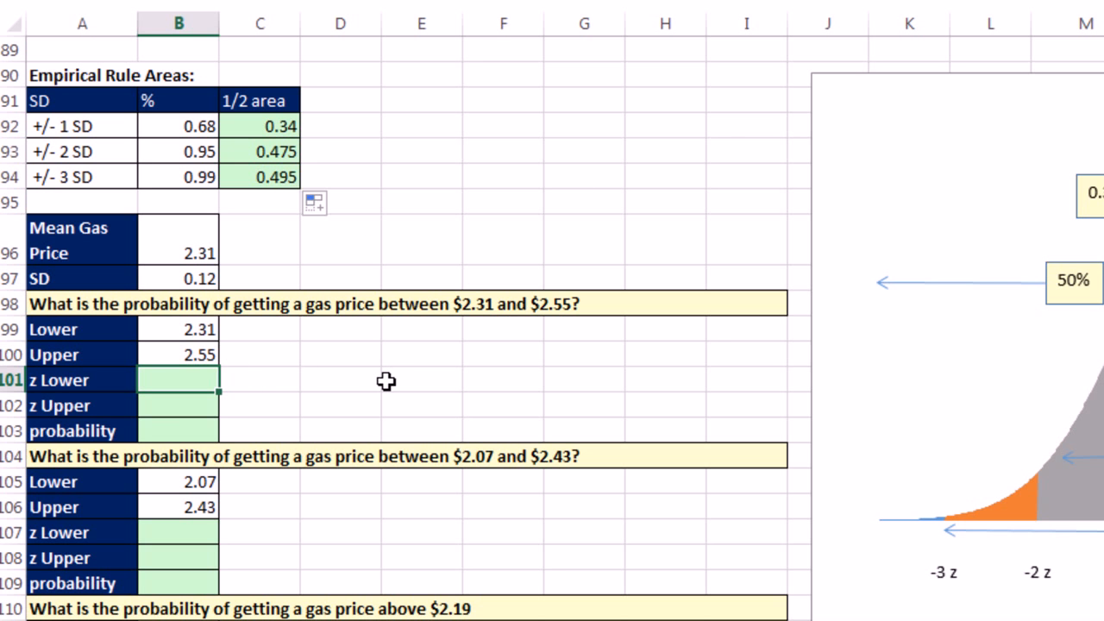
text(=()
key(Up)
key(Up)
text(-)
key(Up)
key(Up)
key(Up)
key(Up)
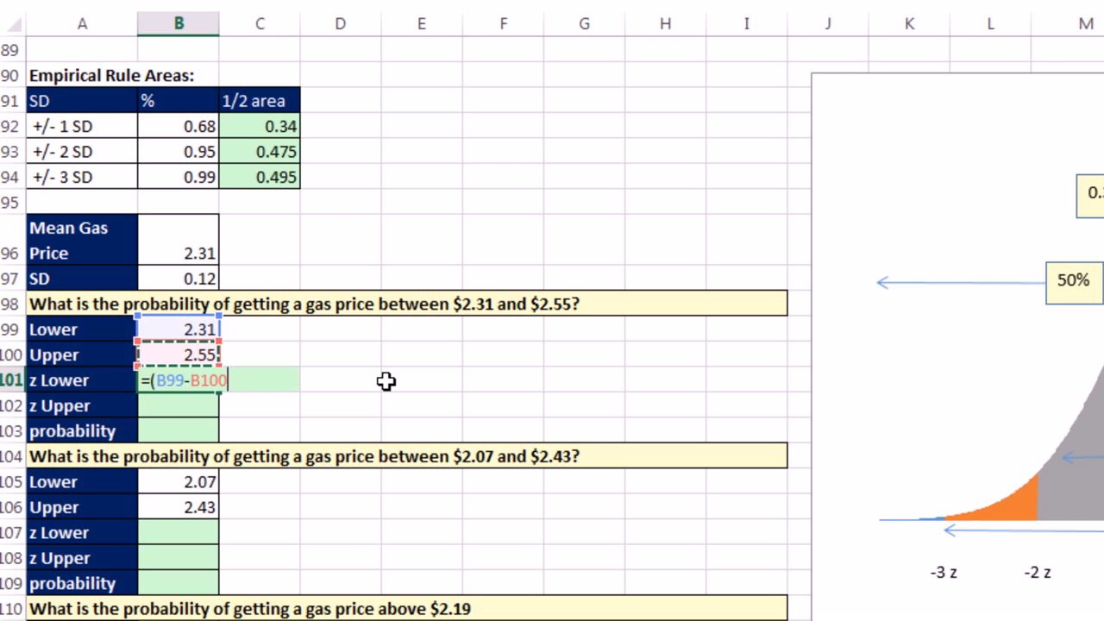
key(Up)
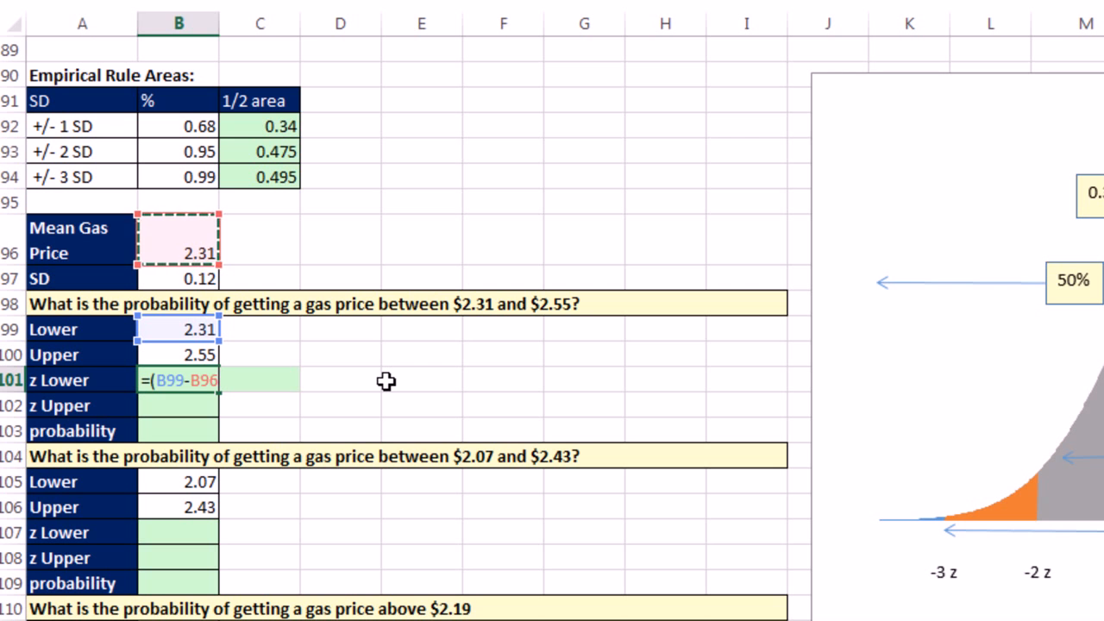
key(F4)
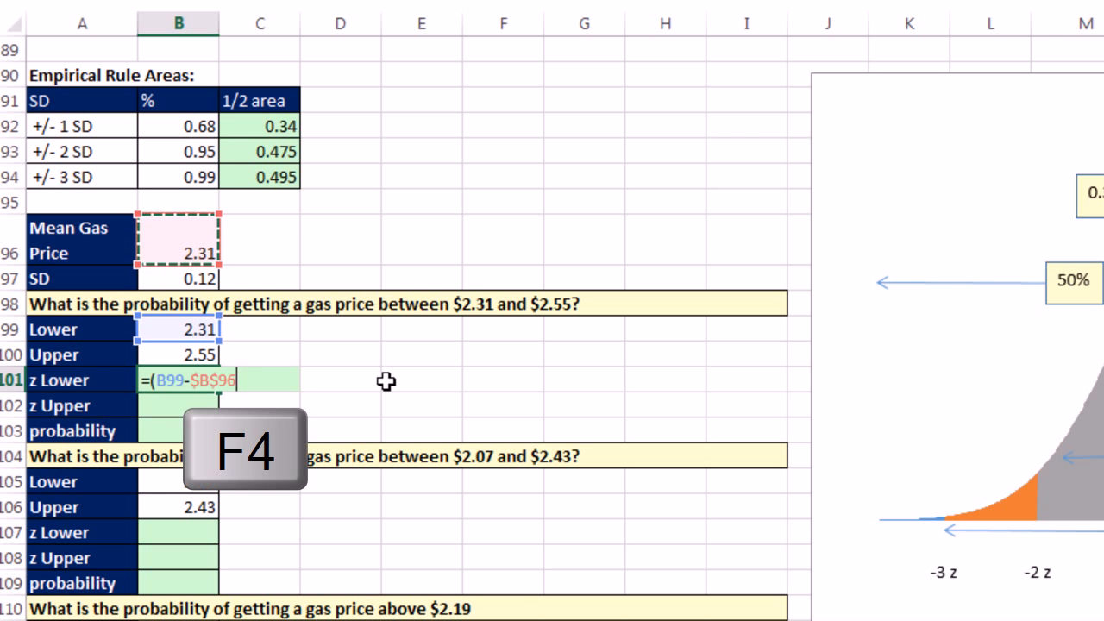
text())
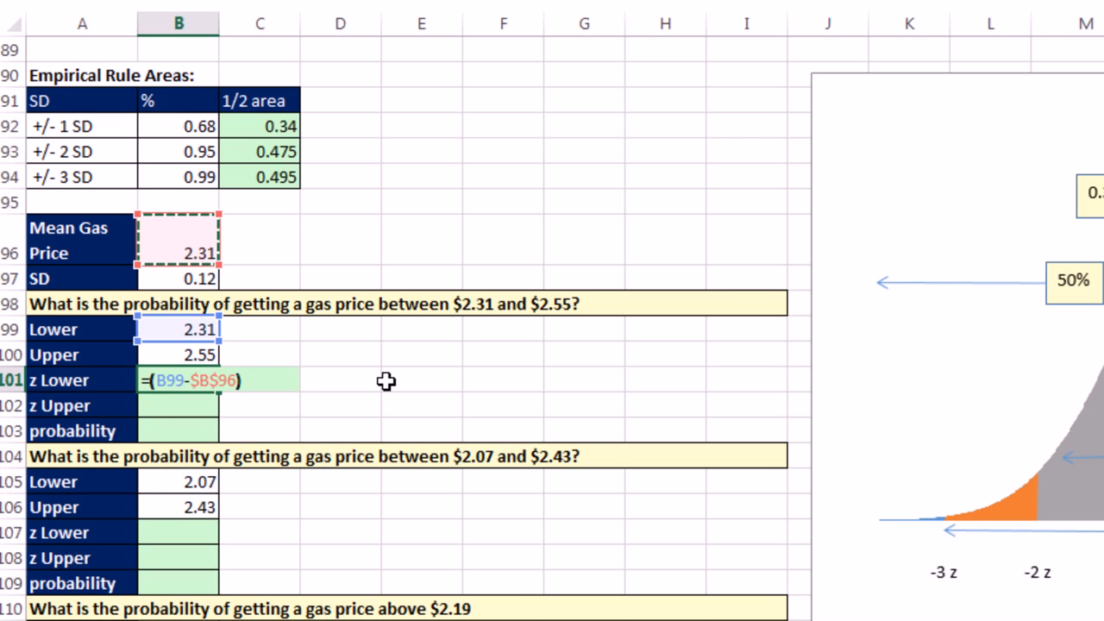
text(/)
key(Up)
key(Up)
key(Up)
key(Up)
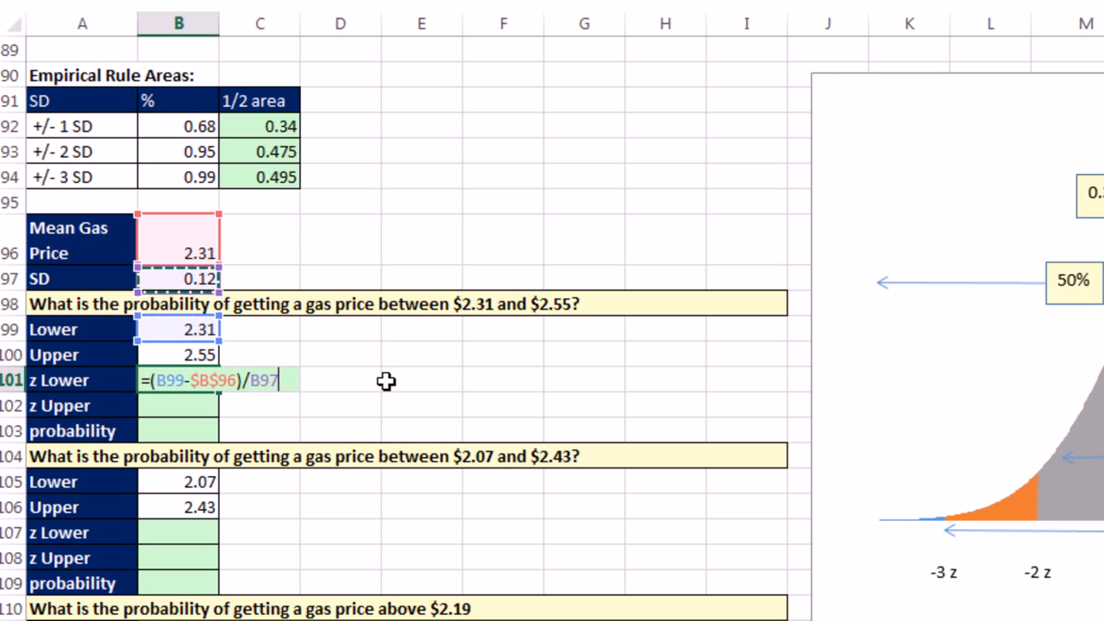
key(F4)
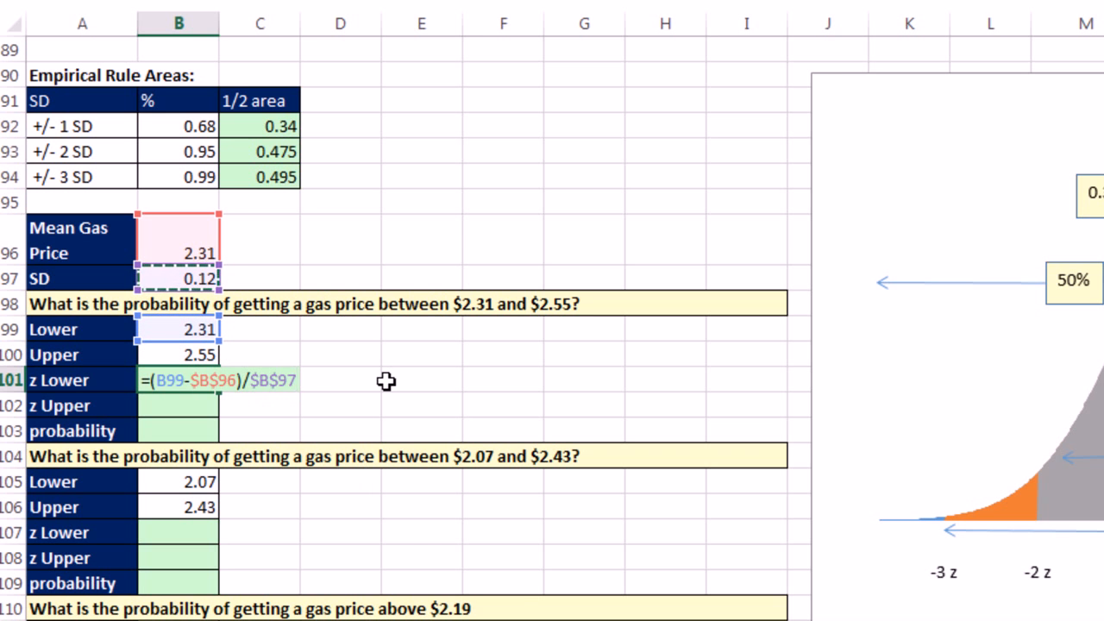
key(ctrl+Return)
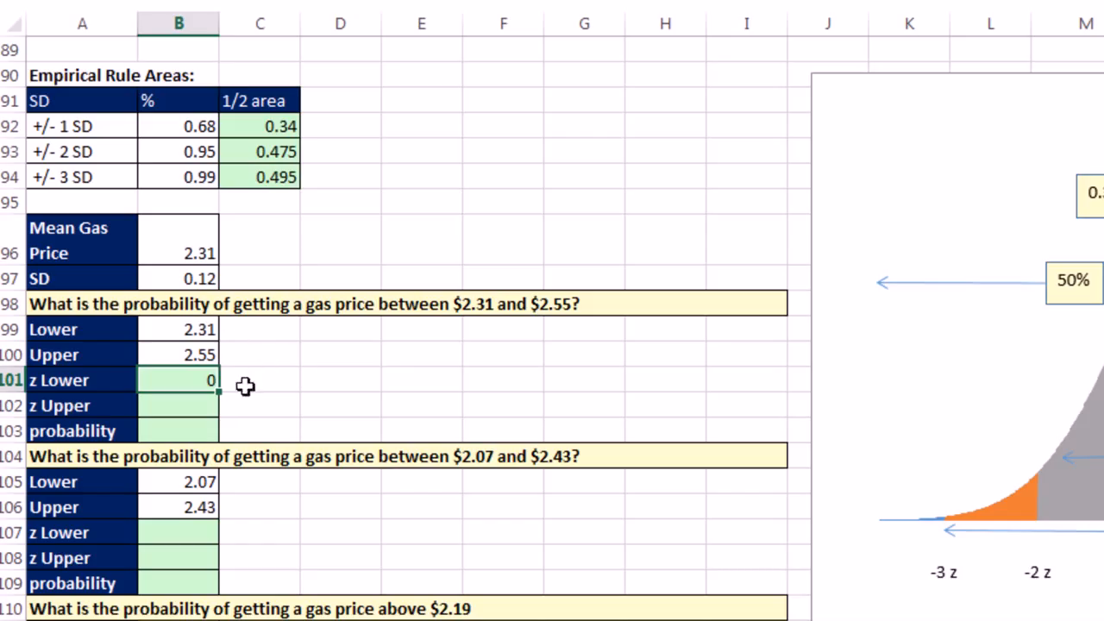
Step: Copy the z Lower formula from B101 into z Upper in B102 and check its cell references
key(ctrl+c)
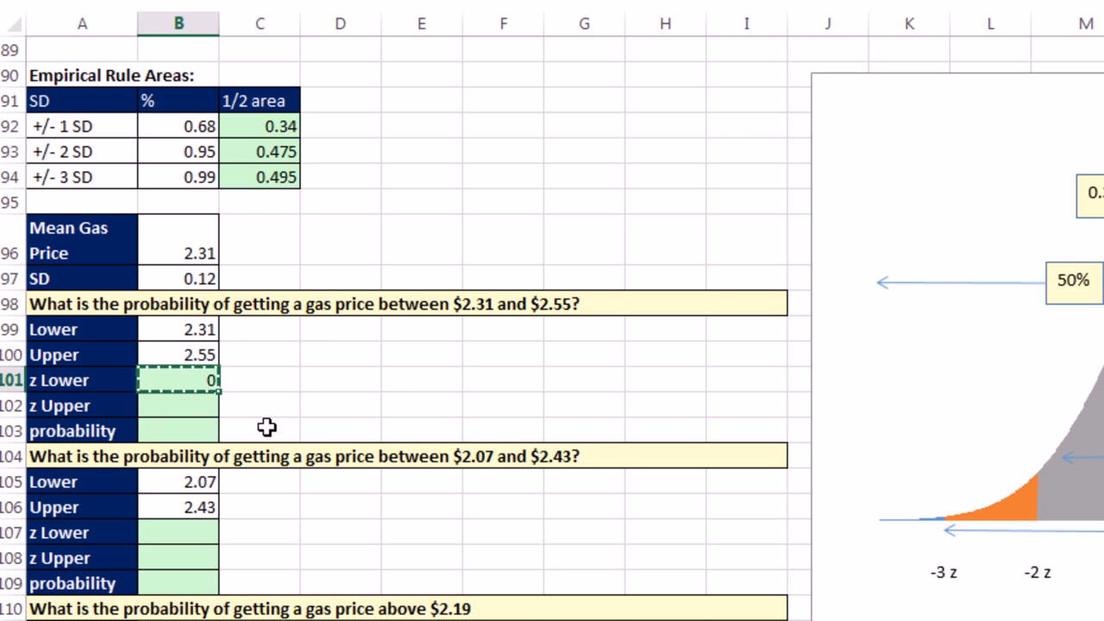
click(183, 401)
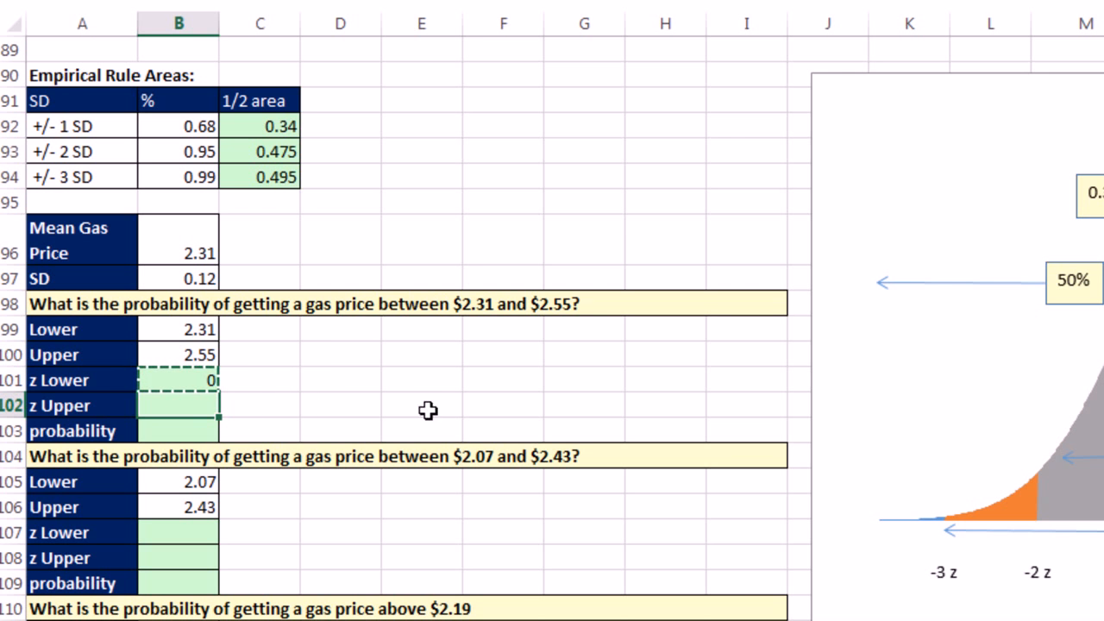
key(ctrl+v)
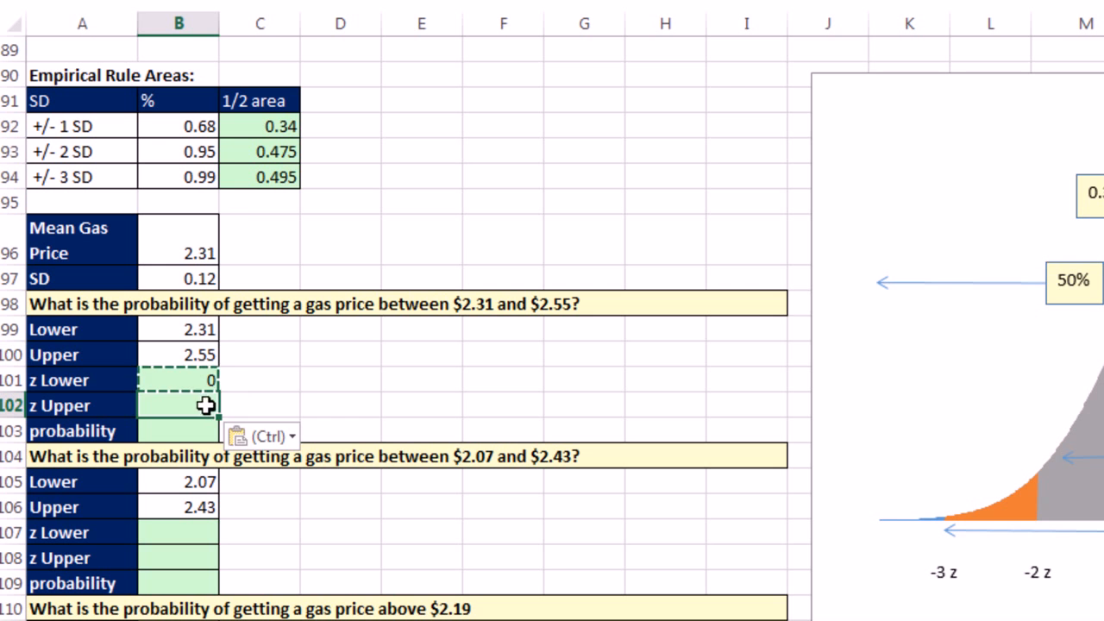
double_click(206, 406)
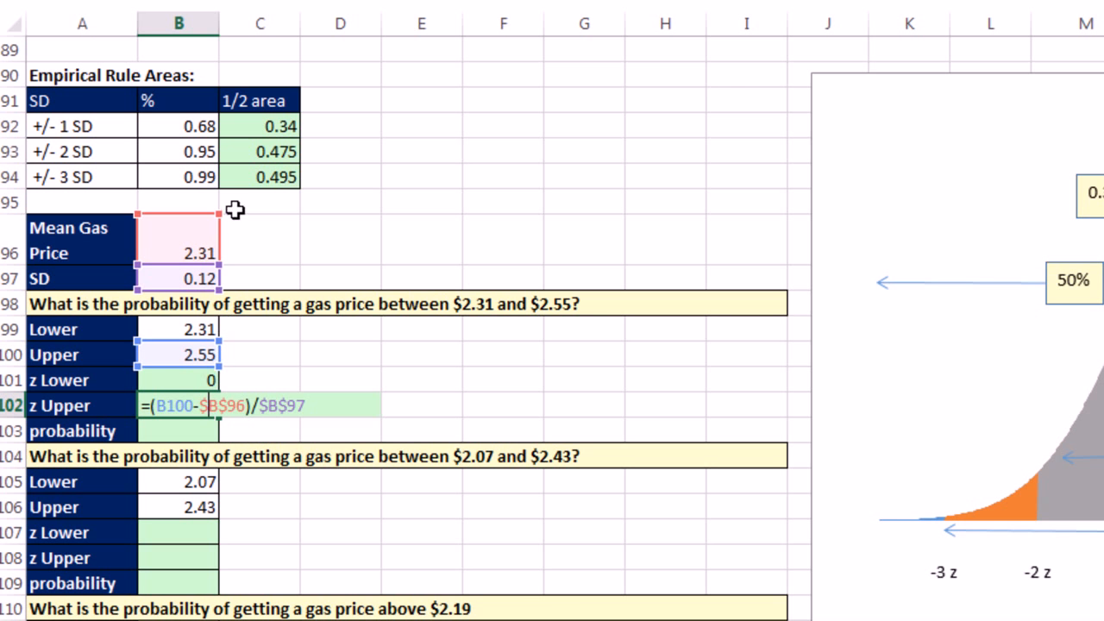
key(Escape)
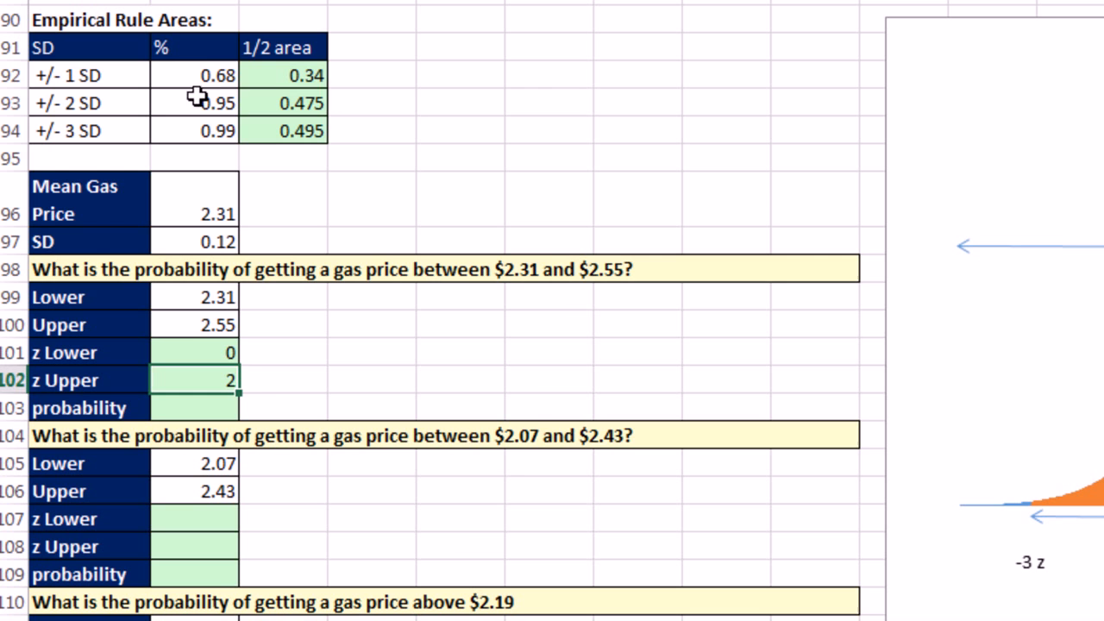
Step: Calculate the $2.31 to $2.55 probability in B103 with =C93 and move the bell curve chart clear of the row 103 answer text
click(311, 102)
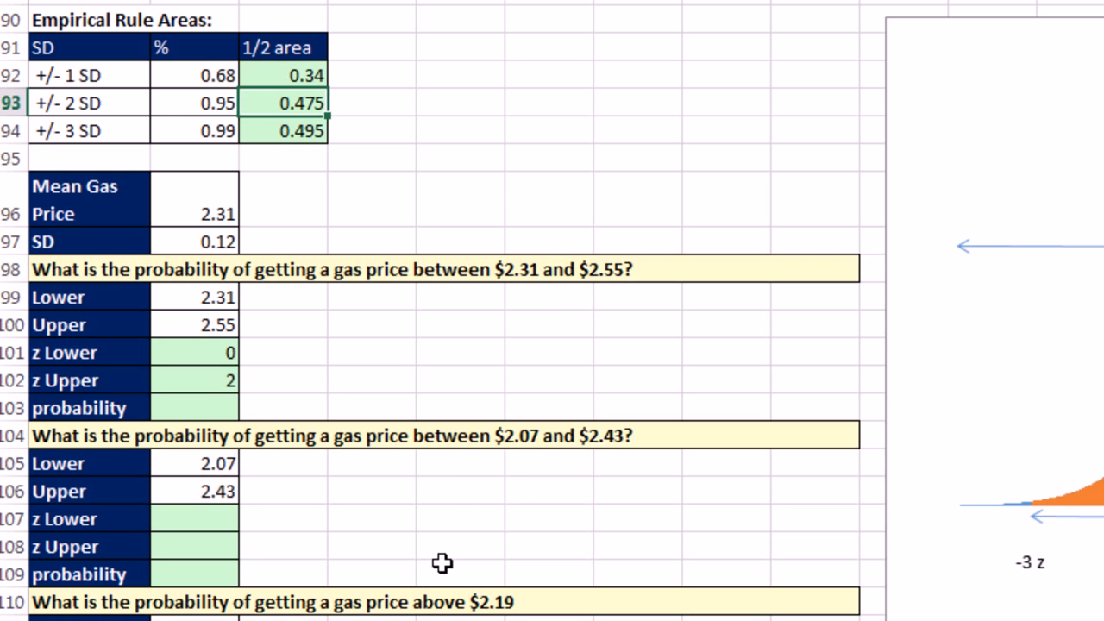
click(207, 406)
text(=)
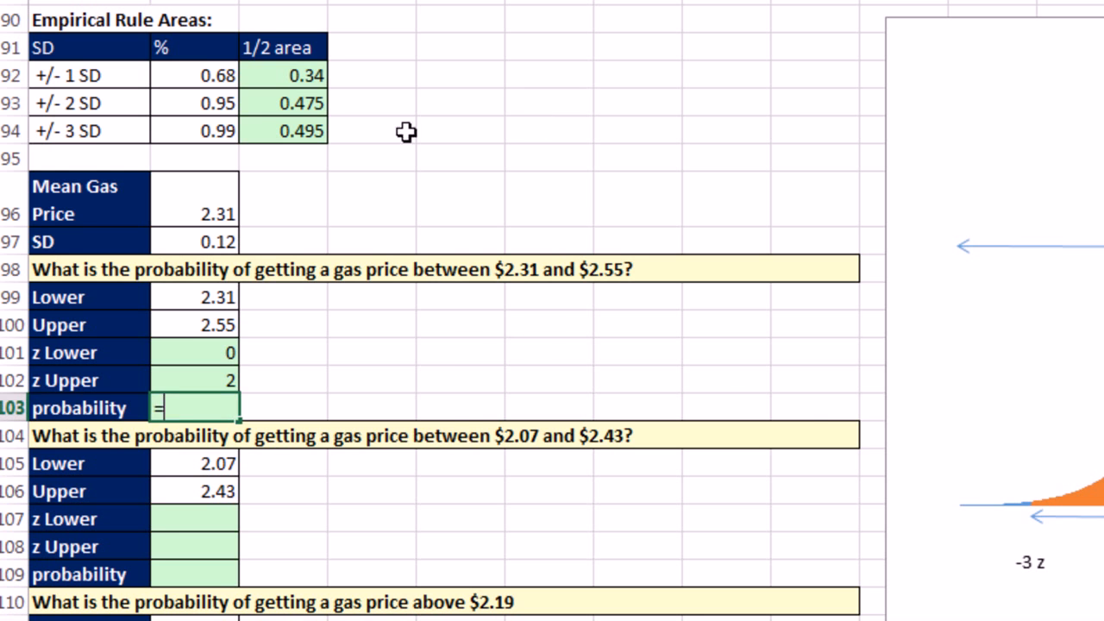
click(296, 104)
key(Return)
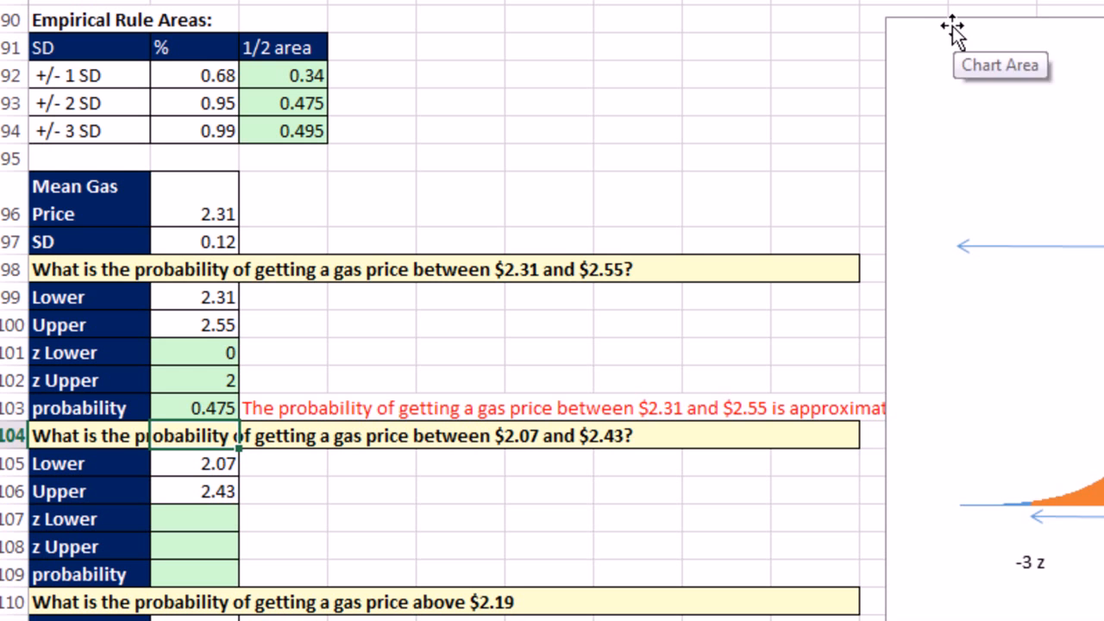
drag(951, 33, 1041, 50)
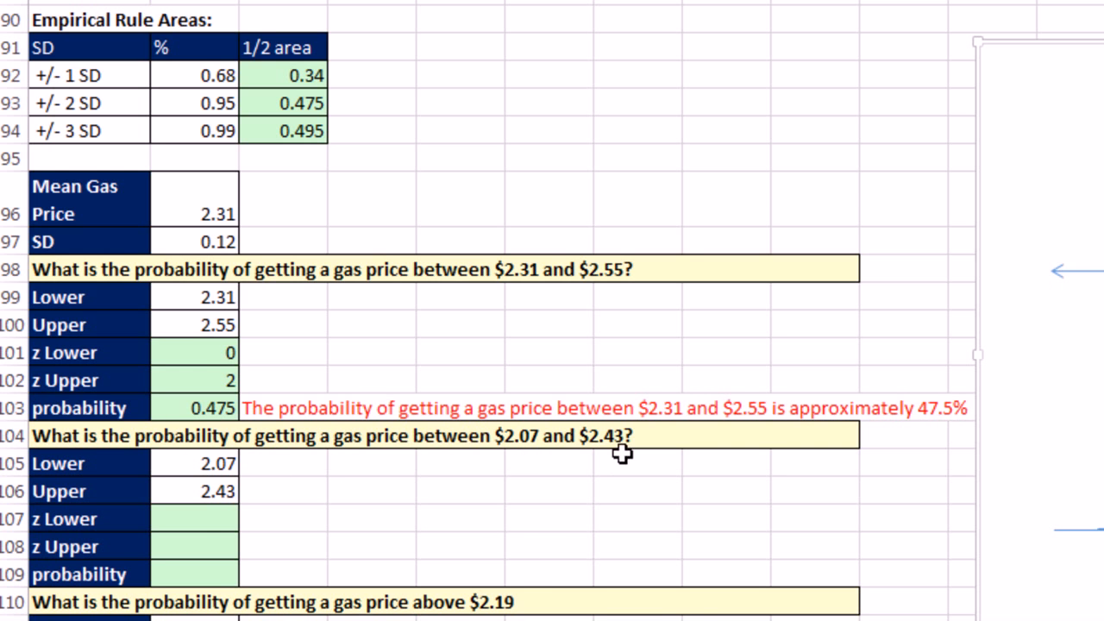
Step: Copy the z Lower and z Upper formulas from B101:B102 to B107:B108 and check the cell references in both
click(215, 515)
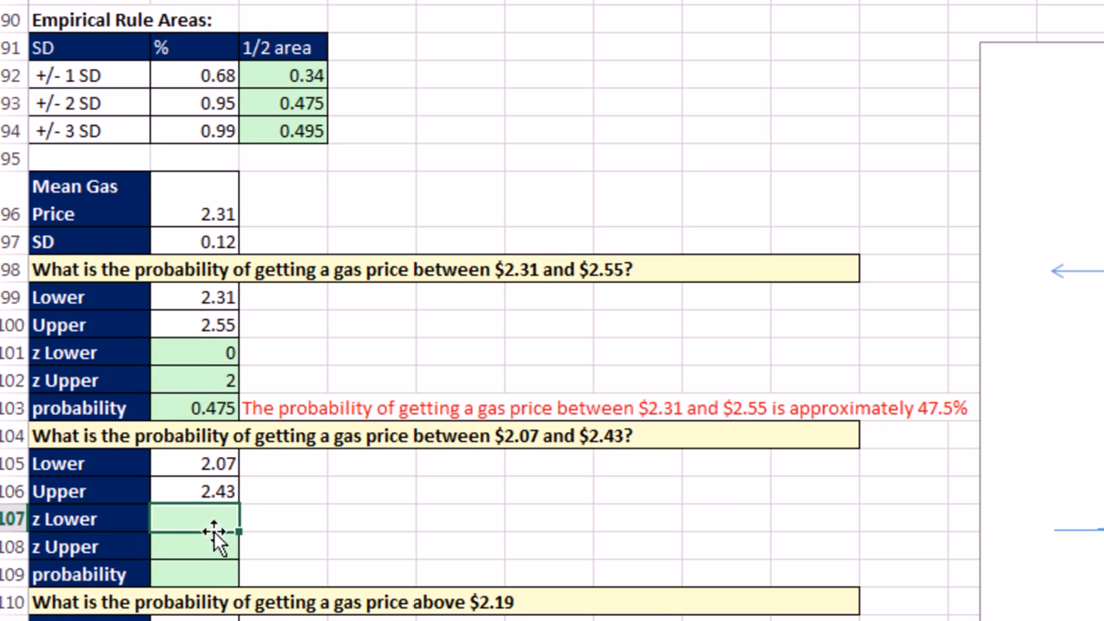
drag(229, 351, 220, 370)
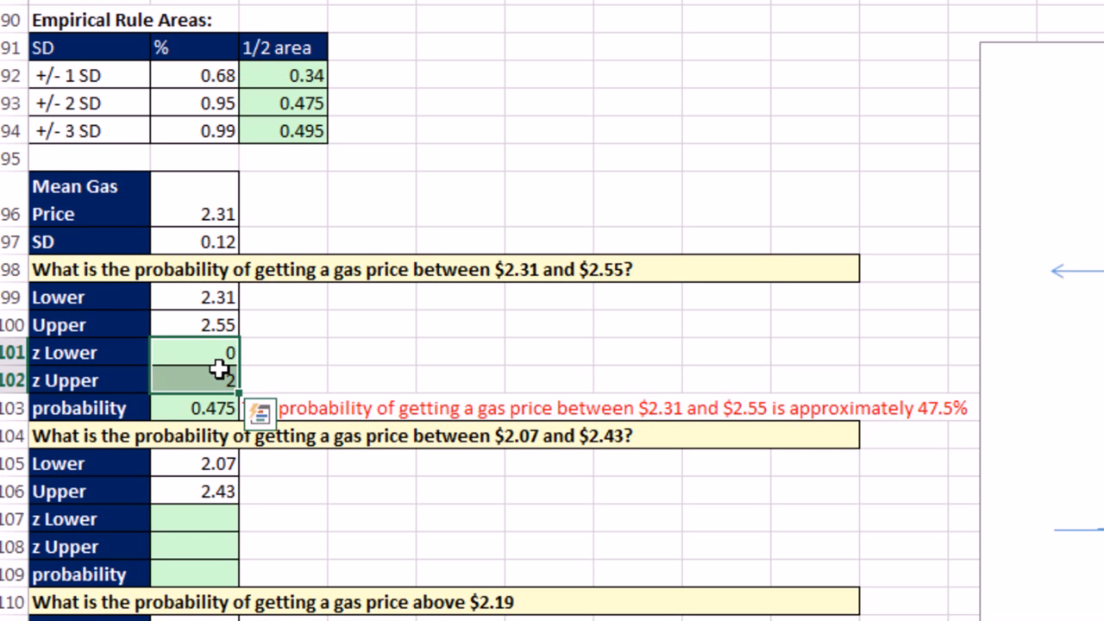
key(ctrl+c)
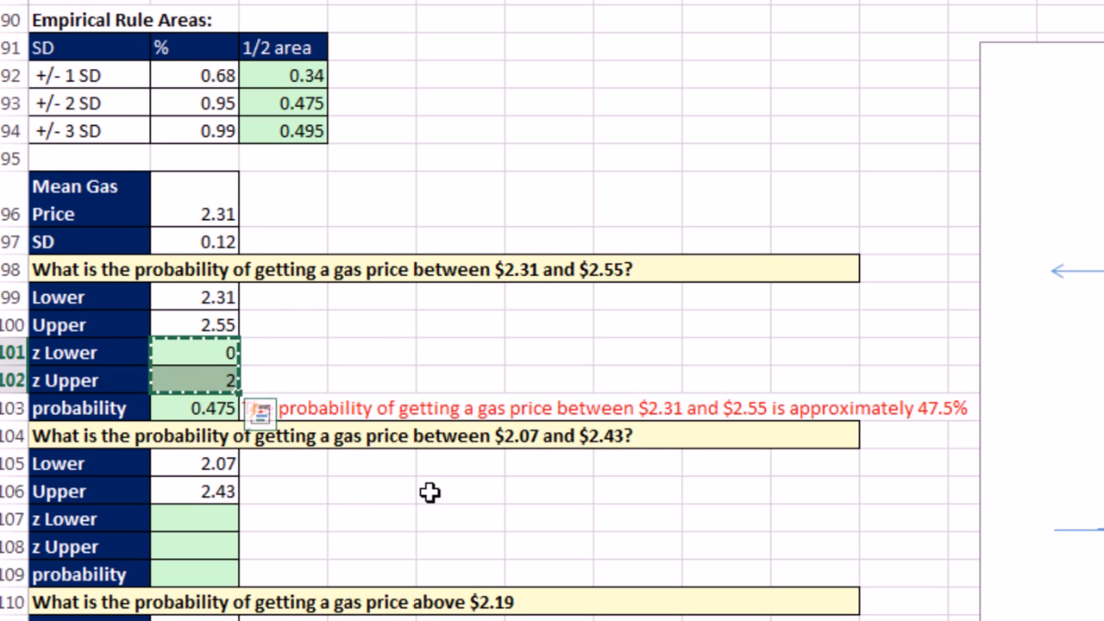
click(223, 519)
key(ctrl+v)
double_click(220, 519)
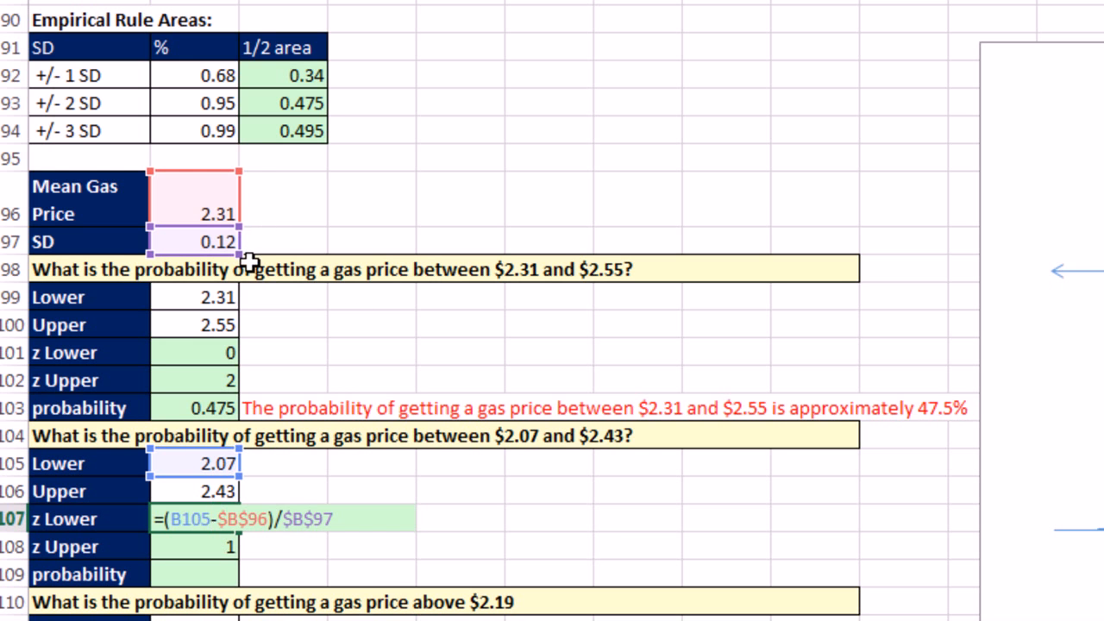
key(Return)
double_click(222, 549)
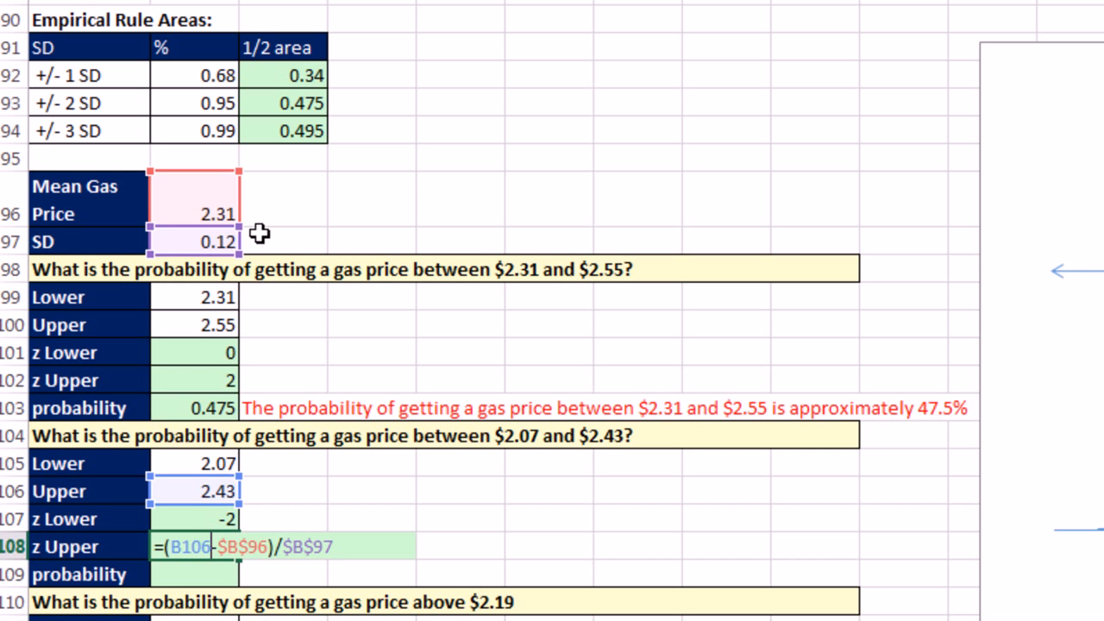
key(ctrl+Return)
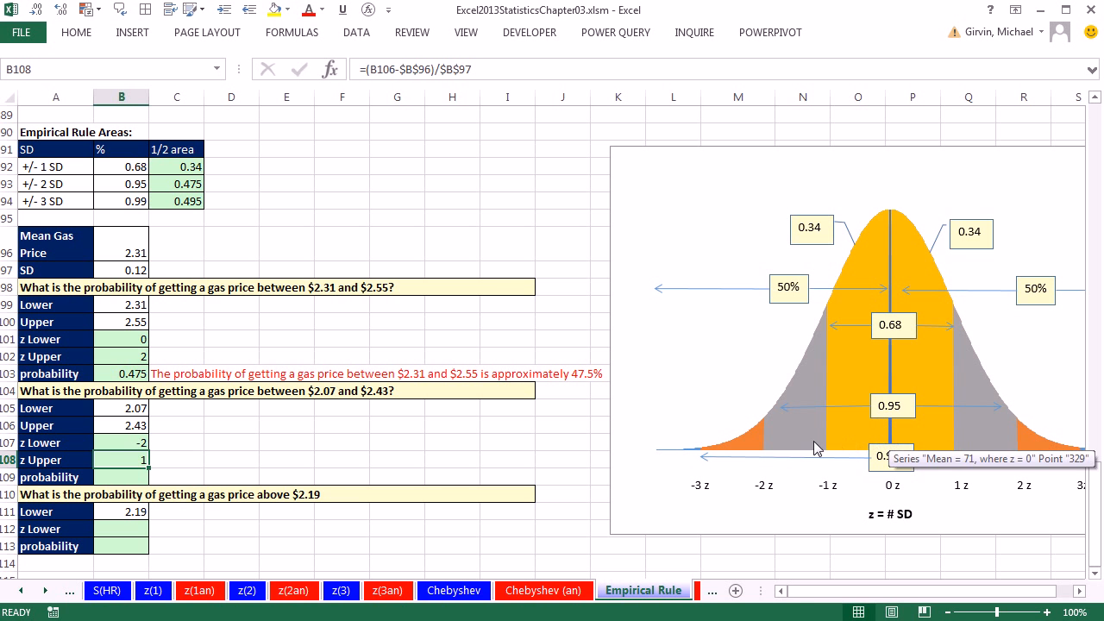
Step: Calculate the probability of a gas price between $2.07 and $2.43 in B109 with =C93+C92
click(170, 185)
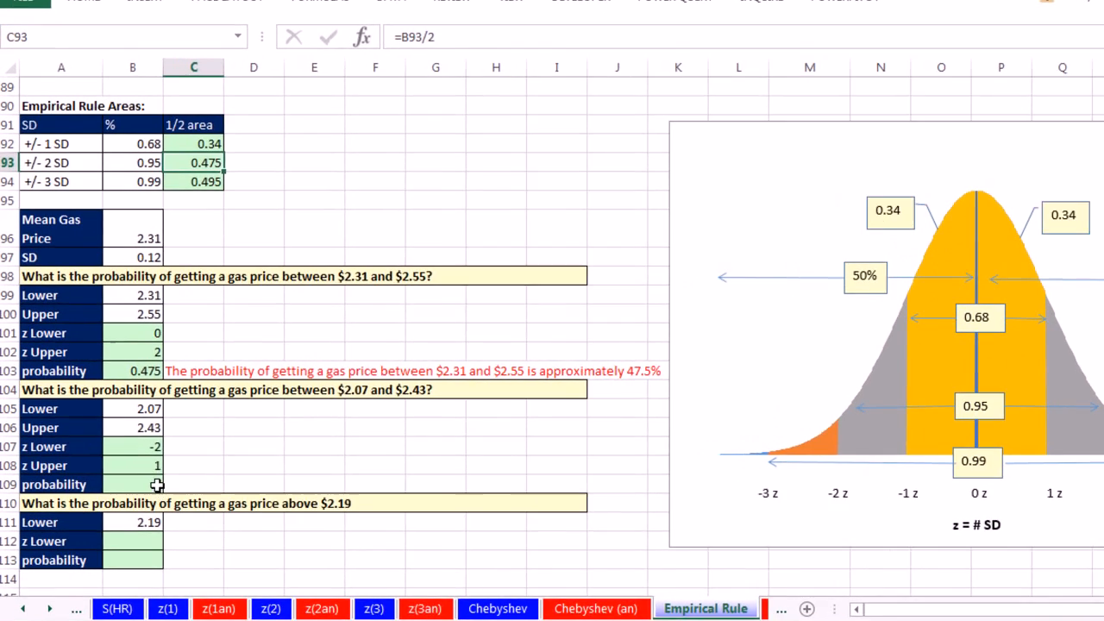
click(145, 476)
text(=)
click(269, 89)
text(+)
click(241, 63)
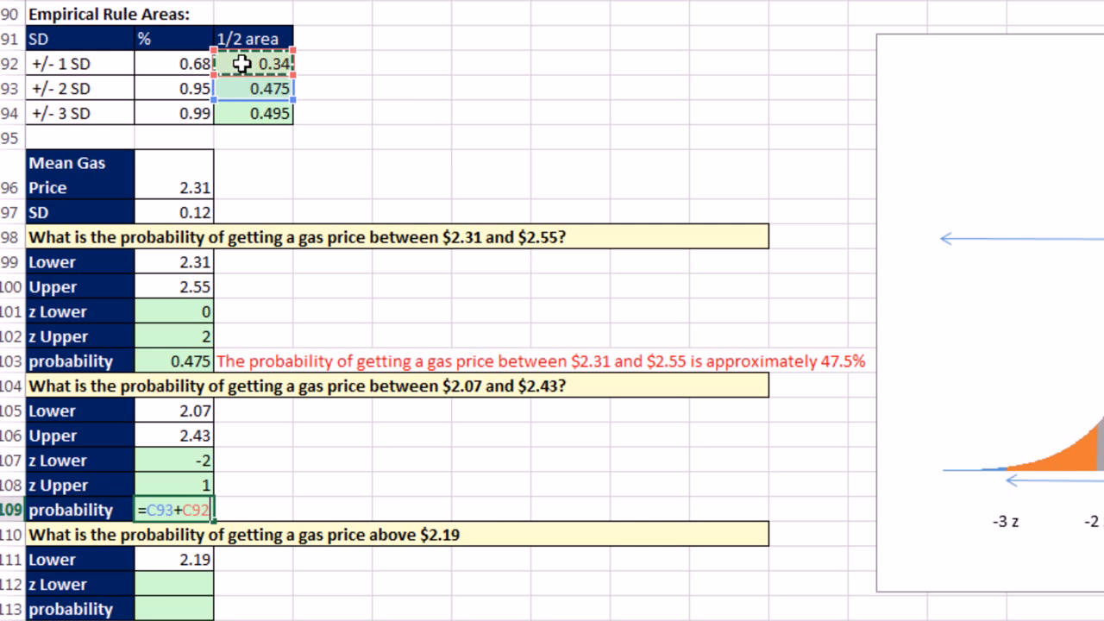
key(ctrl+Return)
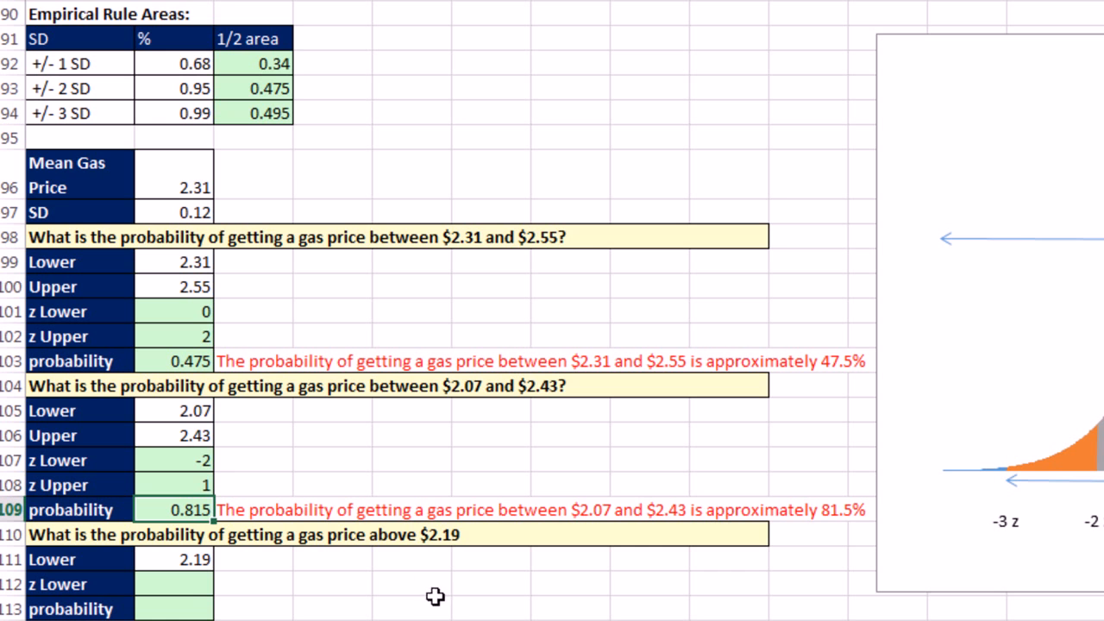
Step: Calculate z Lower for the gas price above $2.19 question in B112 with =(B111-B96)/B97
click(178, 589)
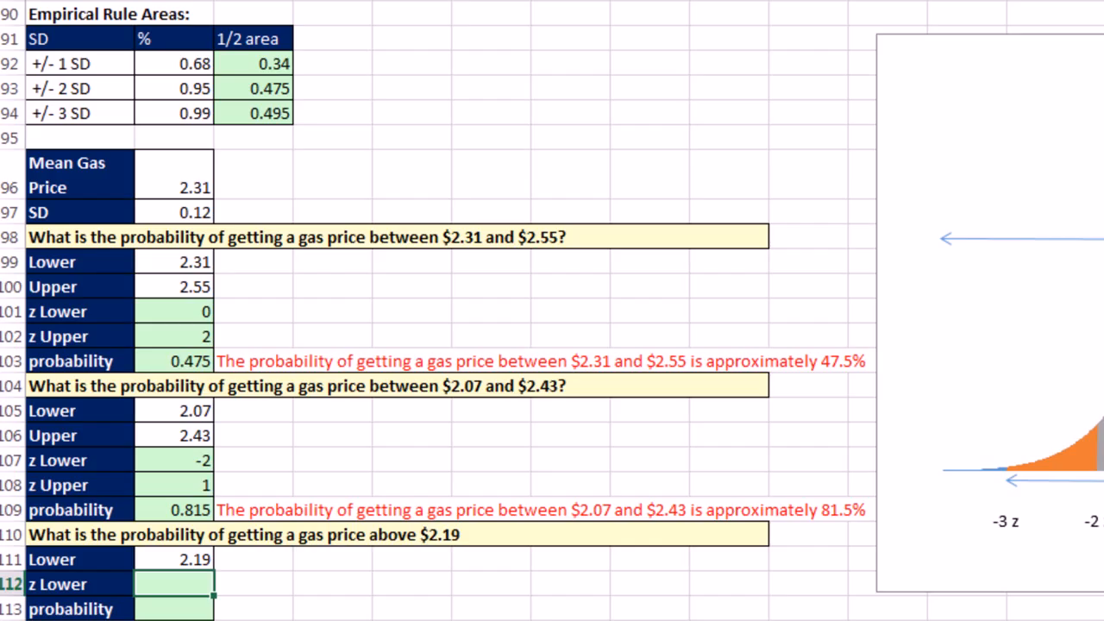
text(=()
key(Up)
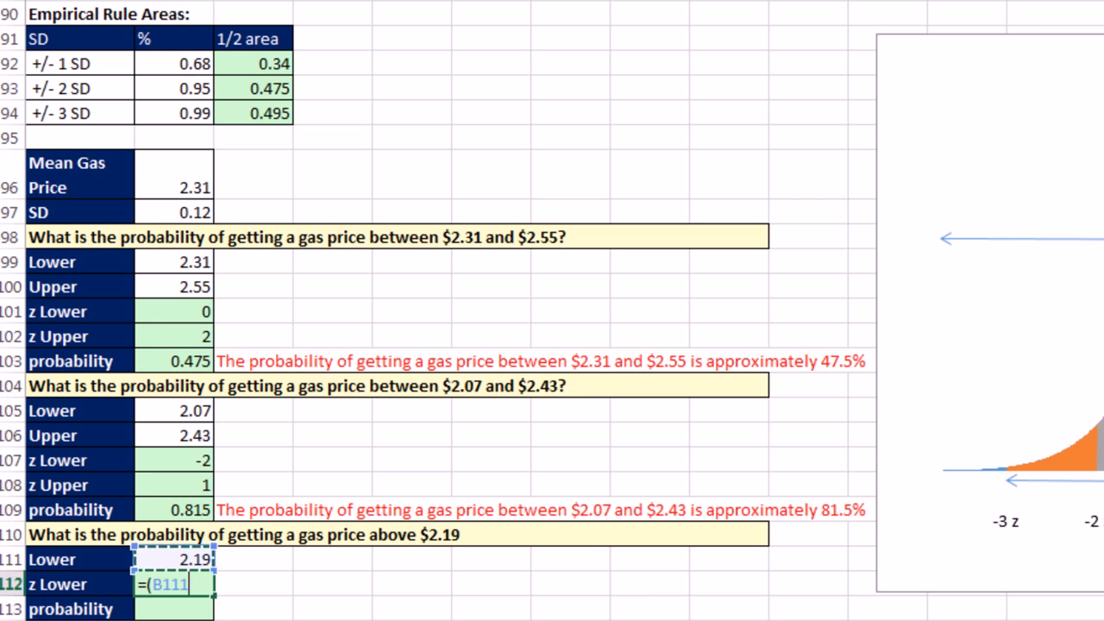
text(-)
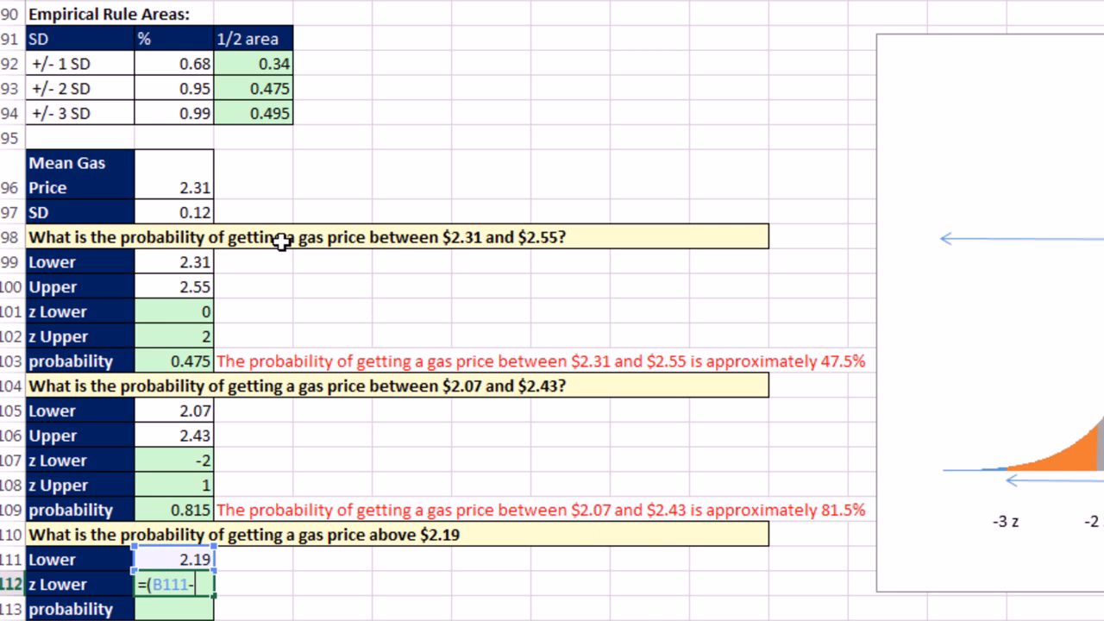
click(199, 175)
text()/)
click(197, 213)
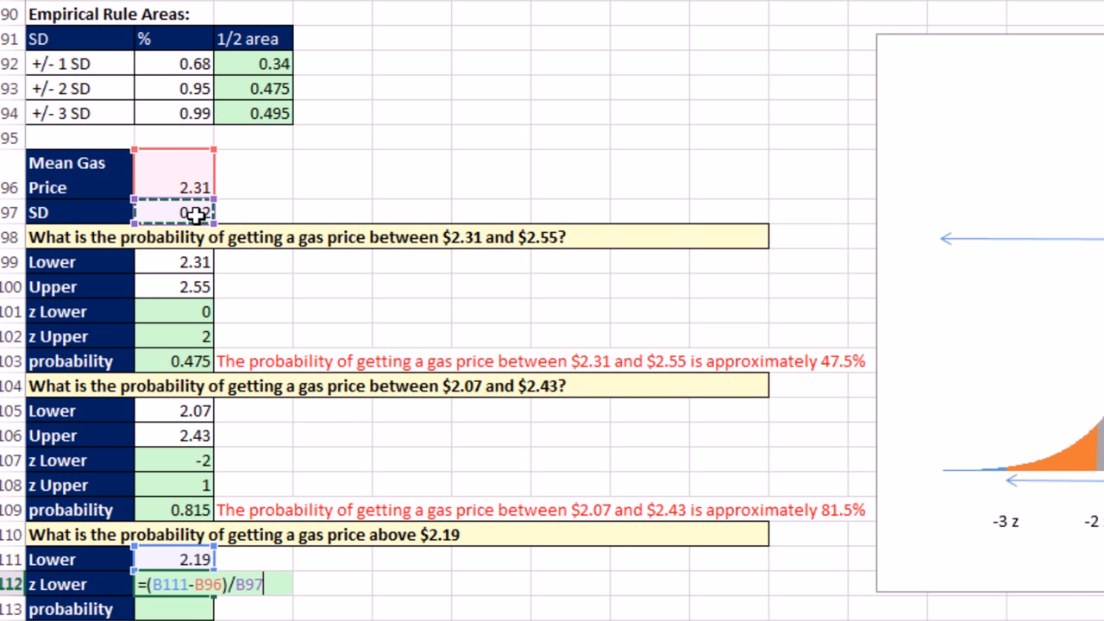
key(Return)
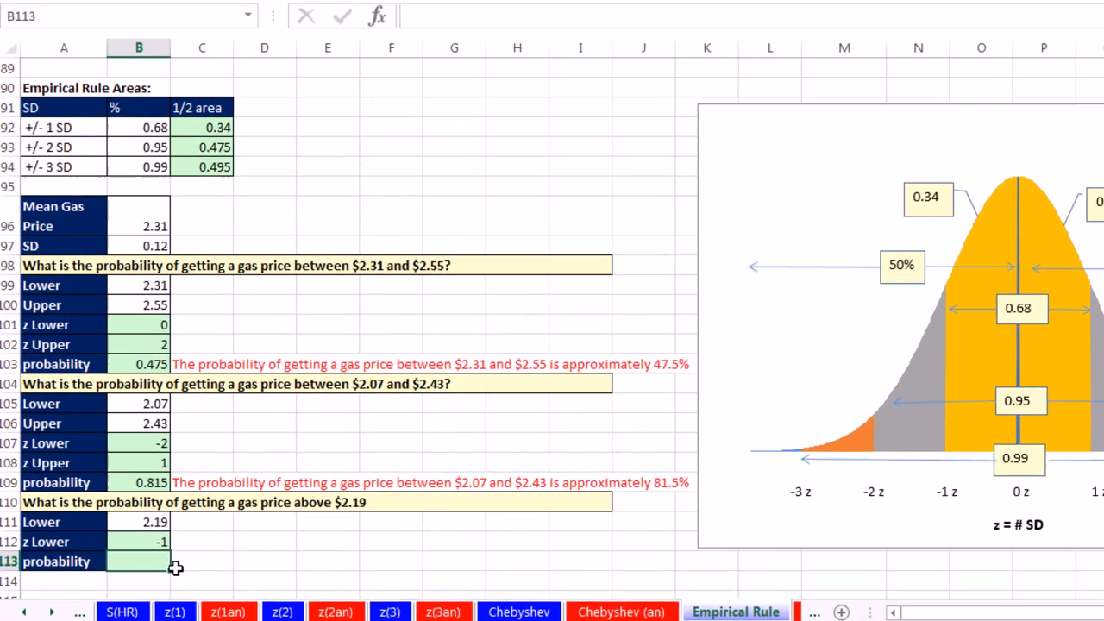
Step: Calculate the probability of a gas price above $2.19 in B113 with =.5+C92
text(=)
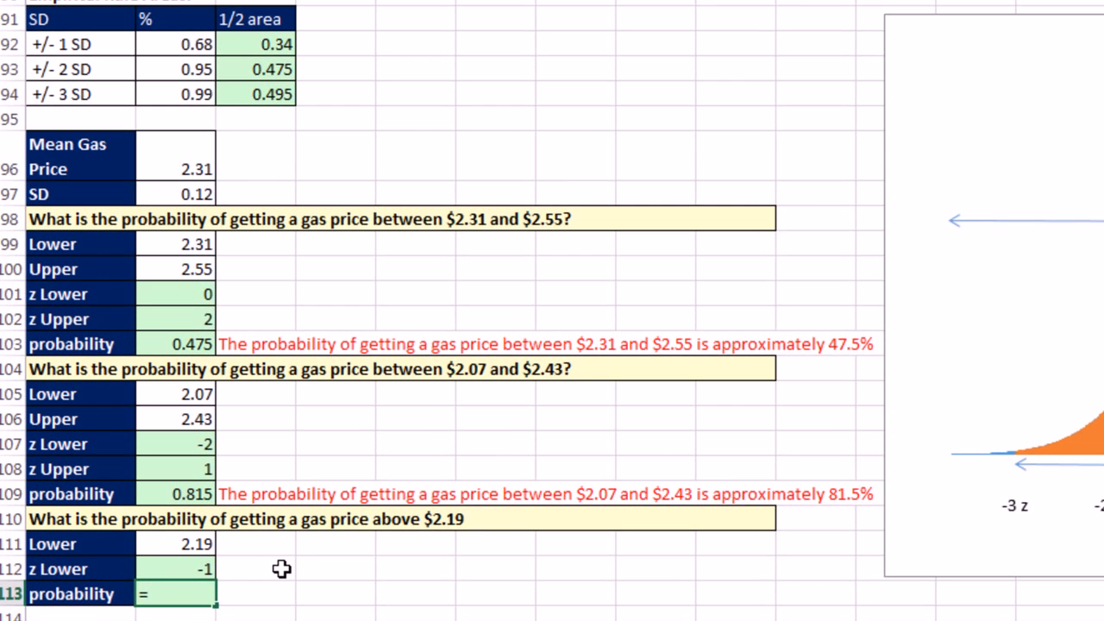
text(.5+)
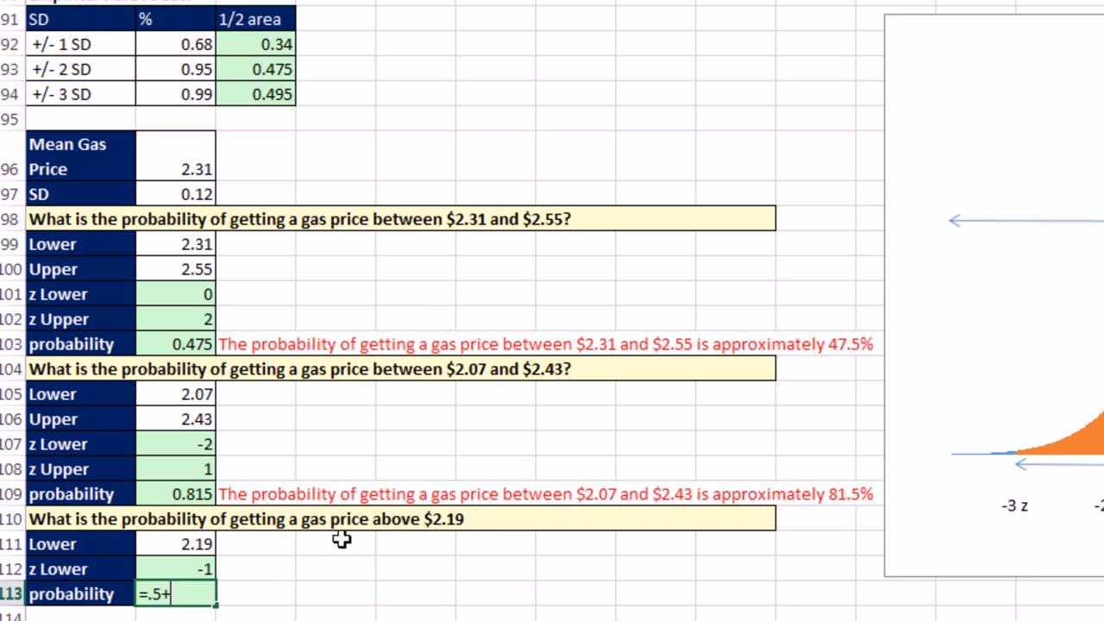
click(259, 45)
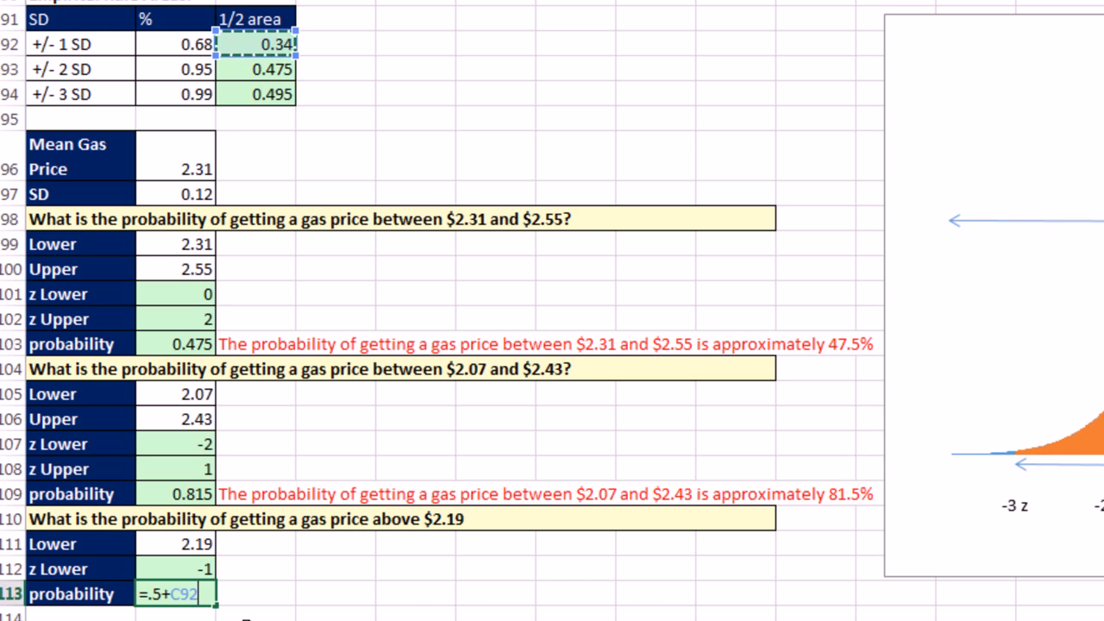
key(ctrl+Return)
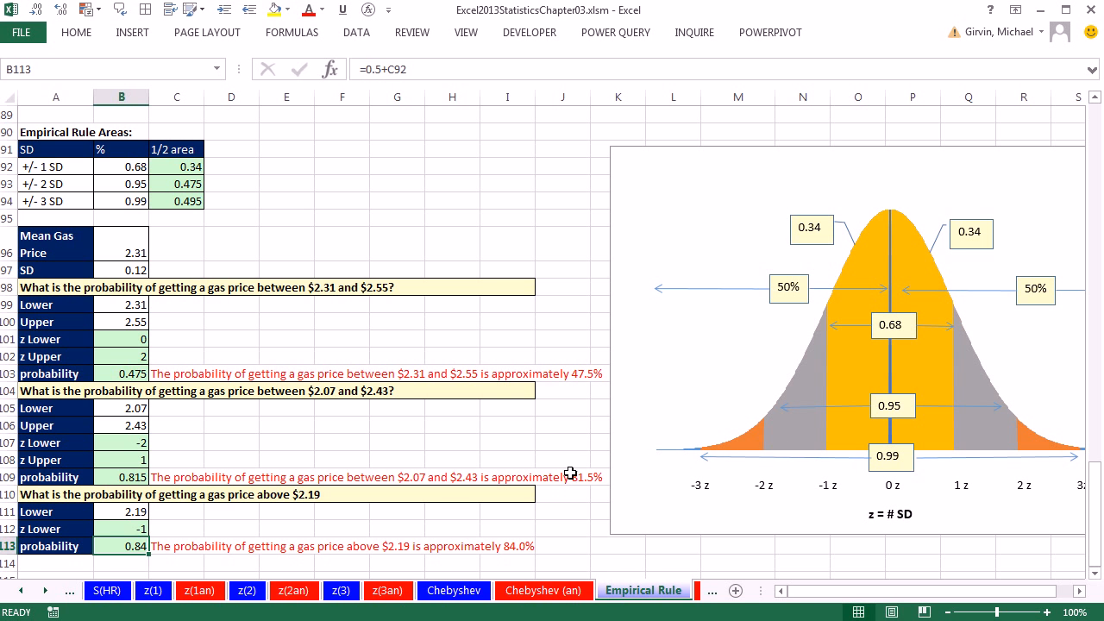
Step: Review the Empirical Rule charts, the Chebyshev proportion formula, and the z-score work on the z(3), z(2) and z(1) sheets
scroll(533, 427, up, 20)
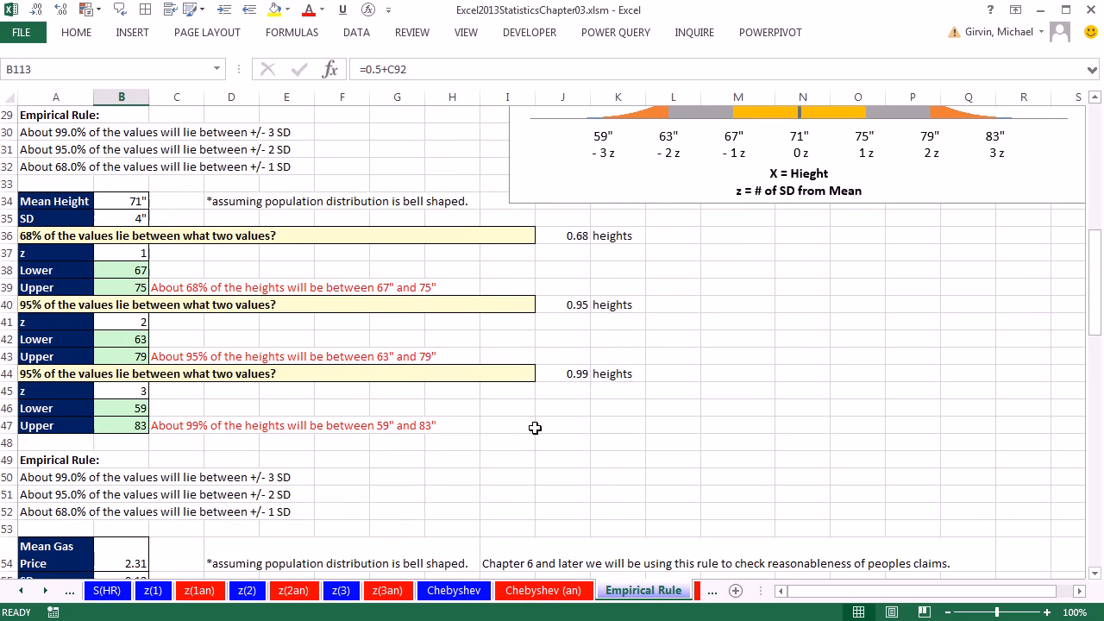
scroll(535, 428, up, 6)
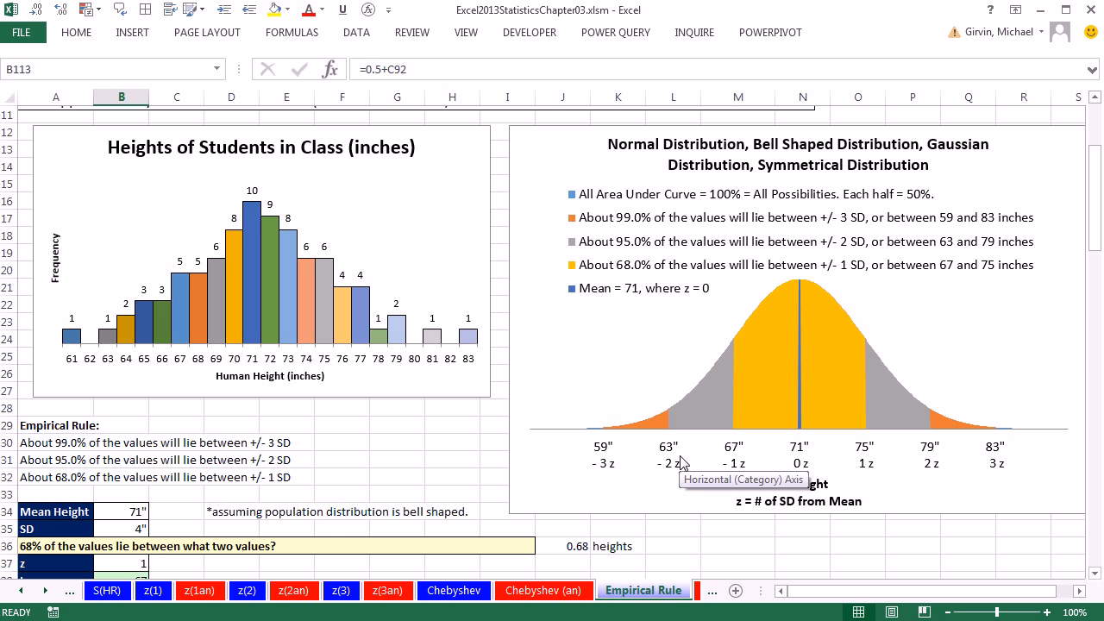
click(453, 591)
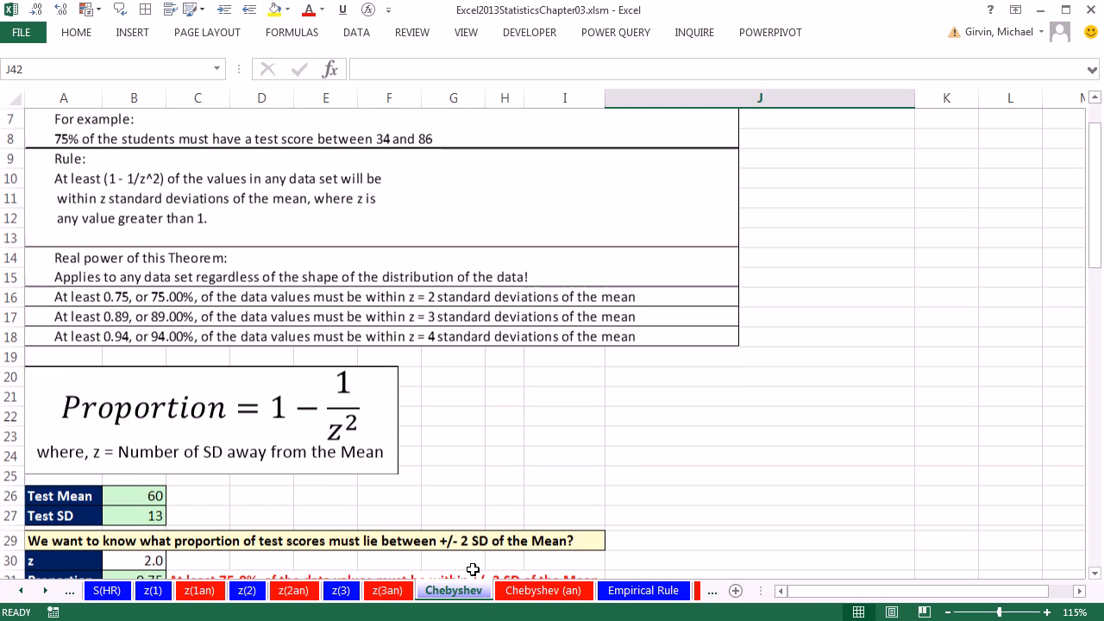
scroll(471, 567, up, 2)
scroll(471, 568, down, 3)
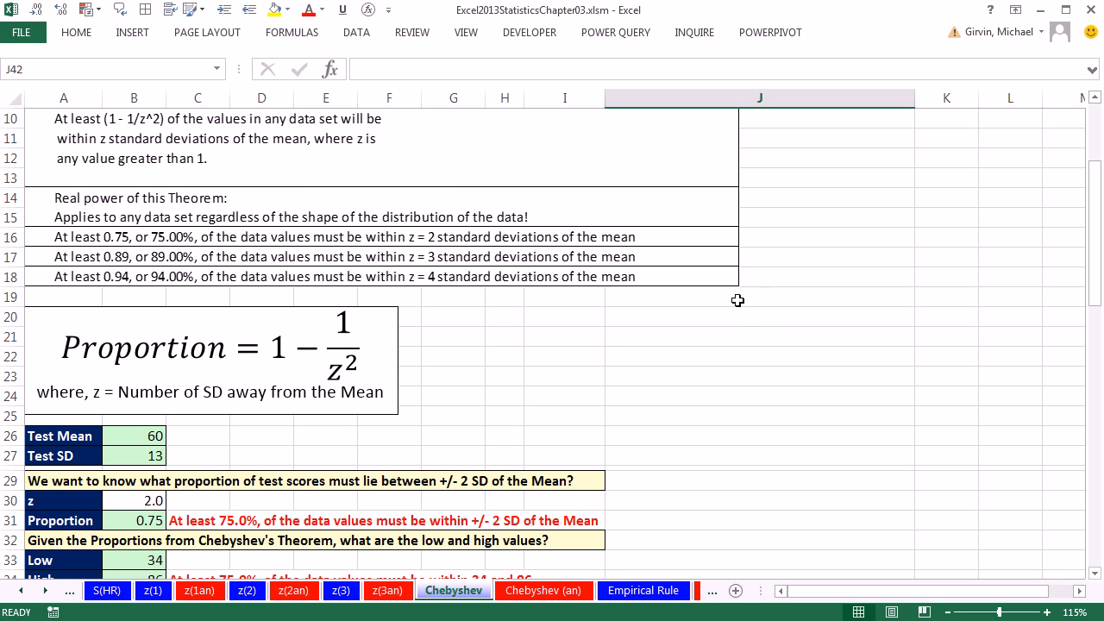
click(341, 590)
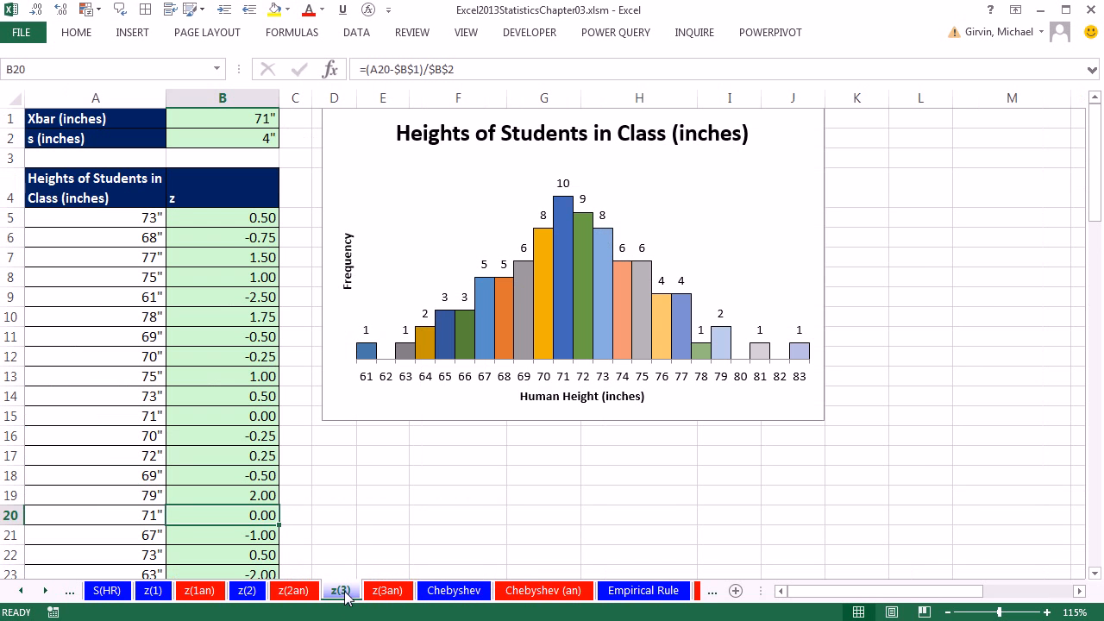
click(248, 592)
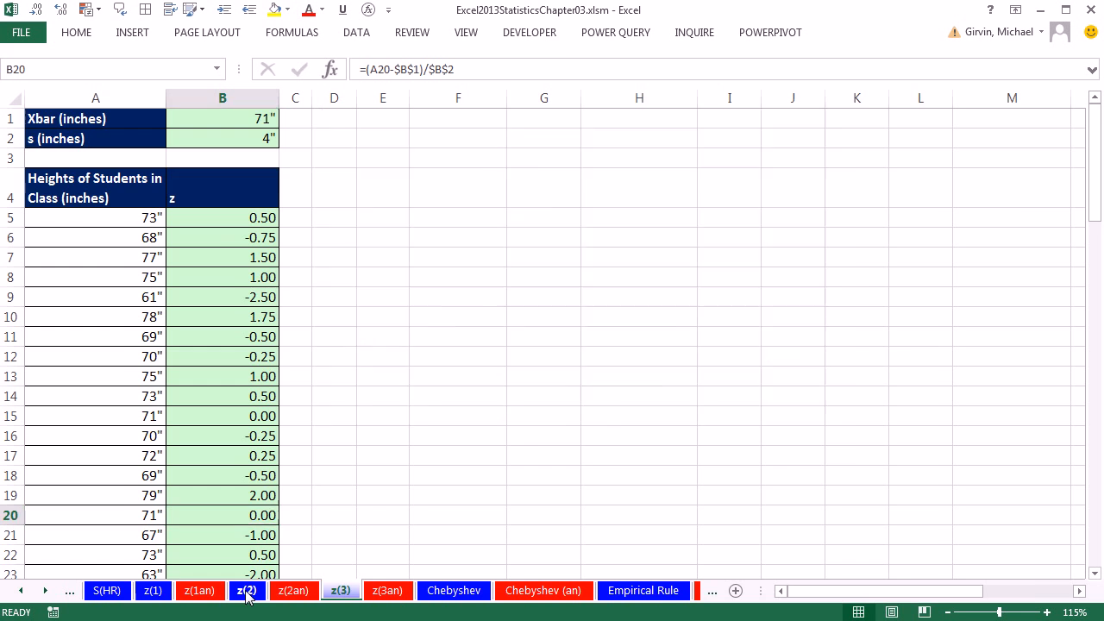
click(152, 592)
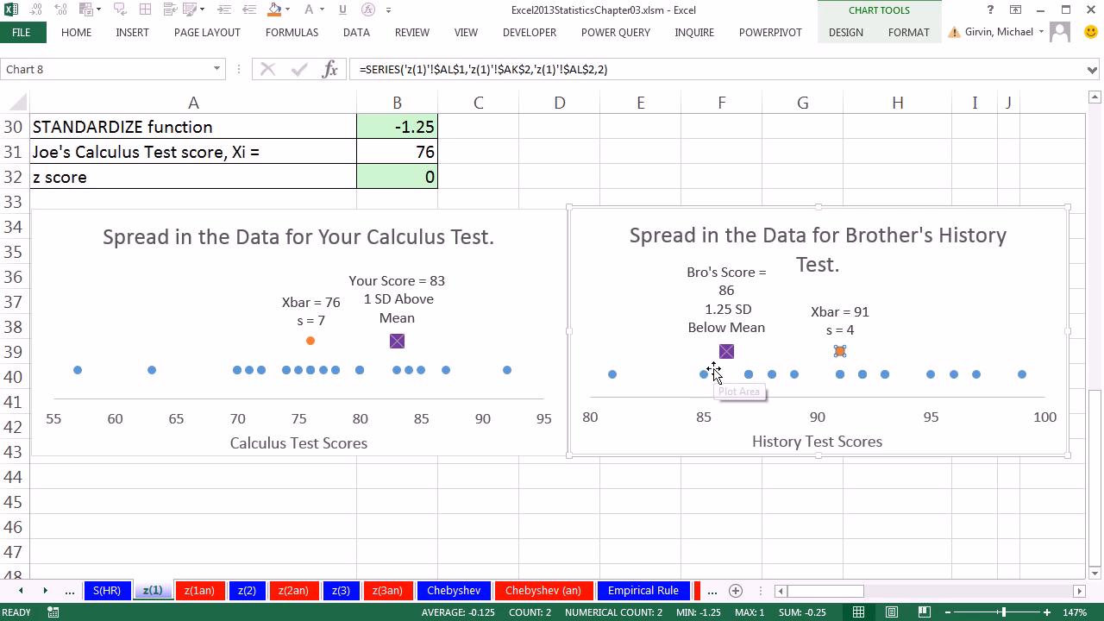
scroll(616, 402, up, 4)
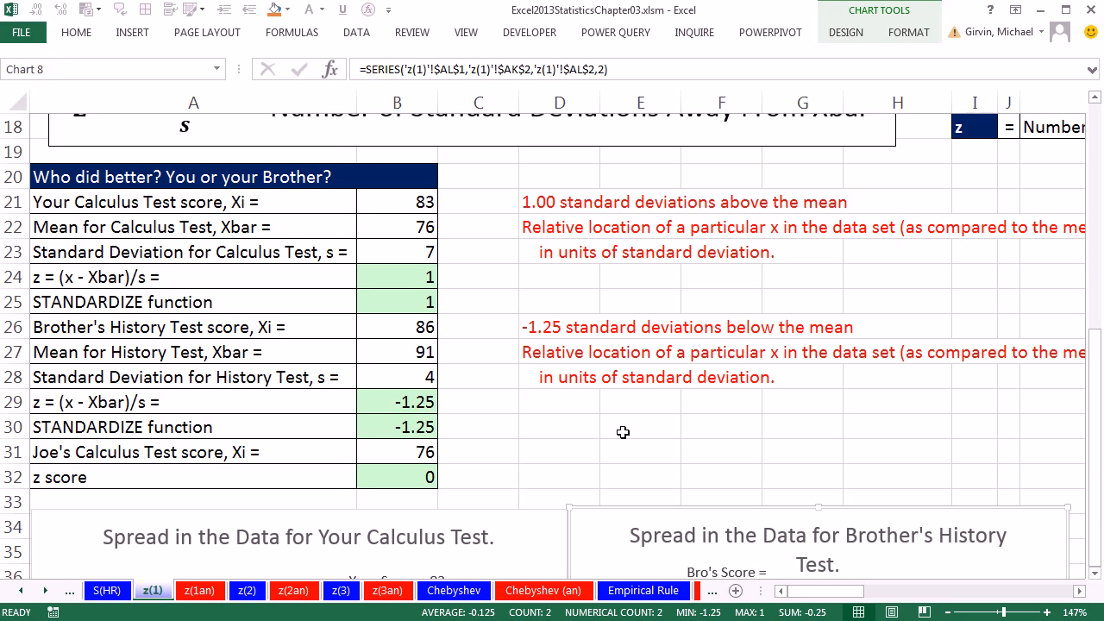